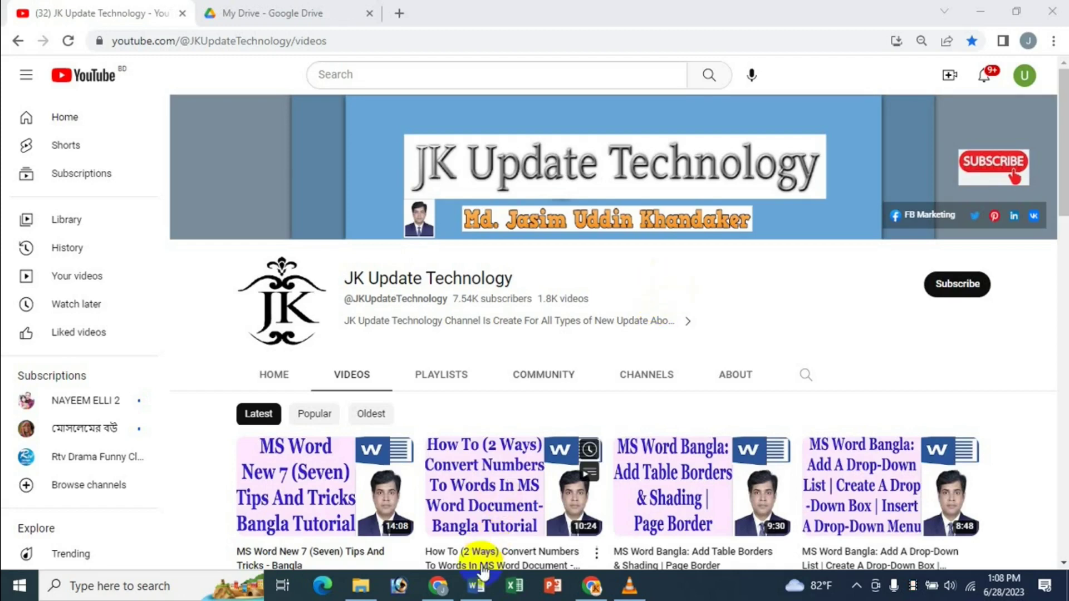
Switch to the blank Word document, insert the picture "Character Certificate in Microsoft Word (Bangla)", and shift it slightly on the page.
left_click(480, 586)
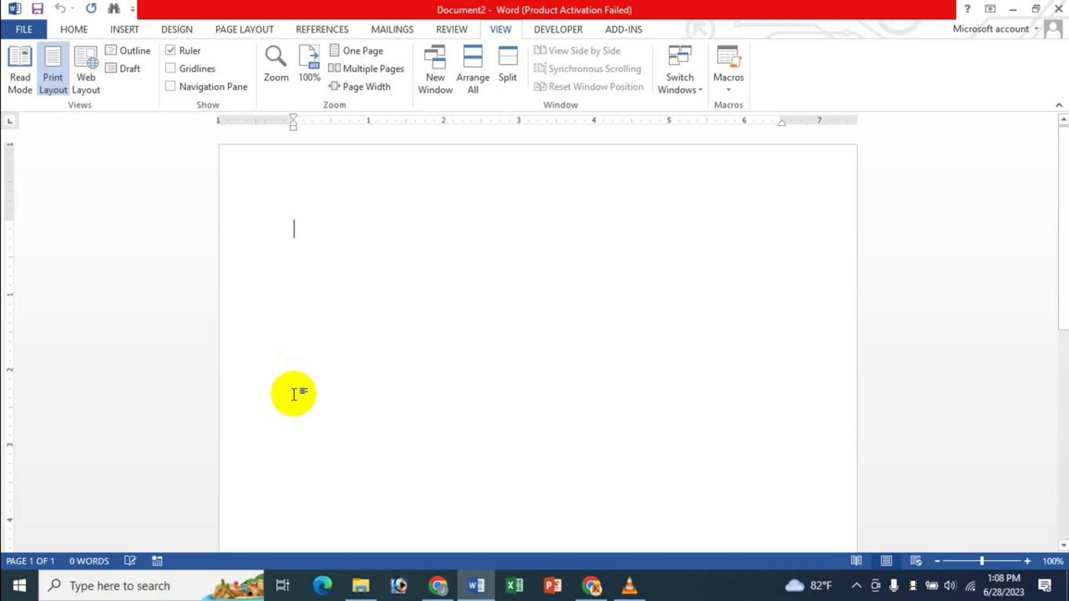
left_click(124, 29)
left_click(143, 82)
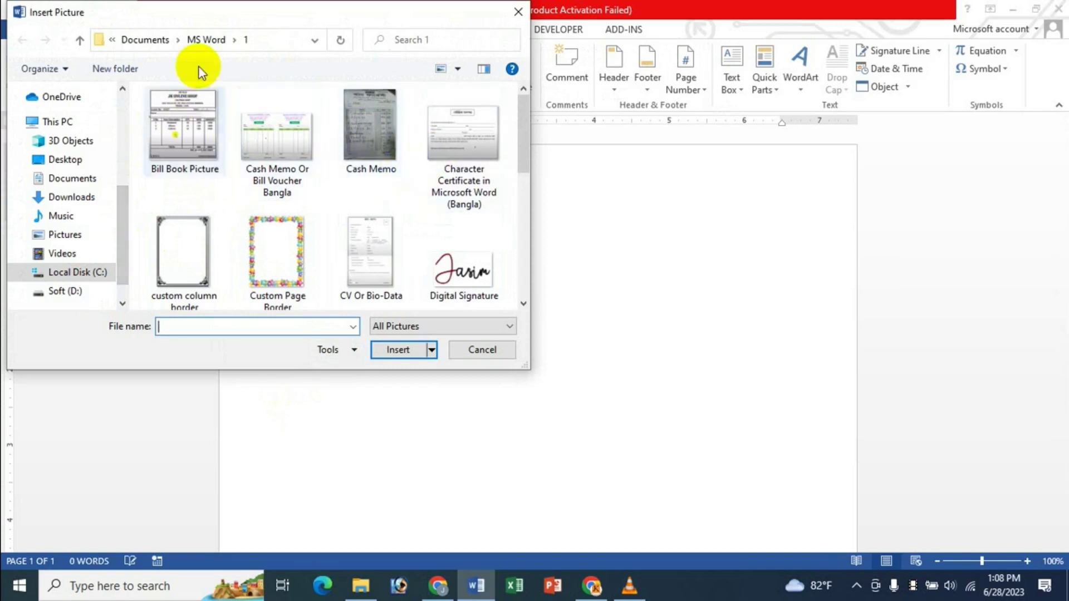
mouse_move(526, 142)
left_mouse_down()
mouse_move(526, 177)
mouse_move(526, 141)
left_mouse_up()
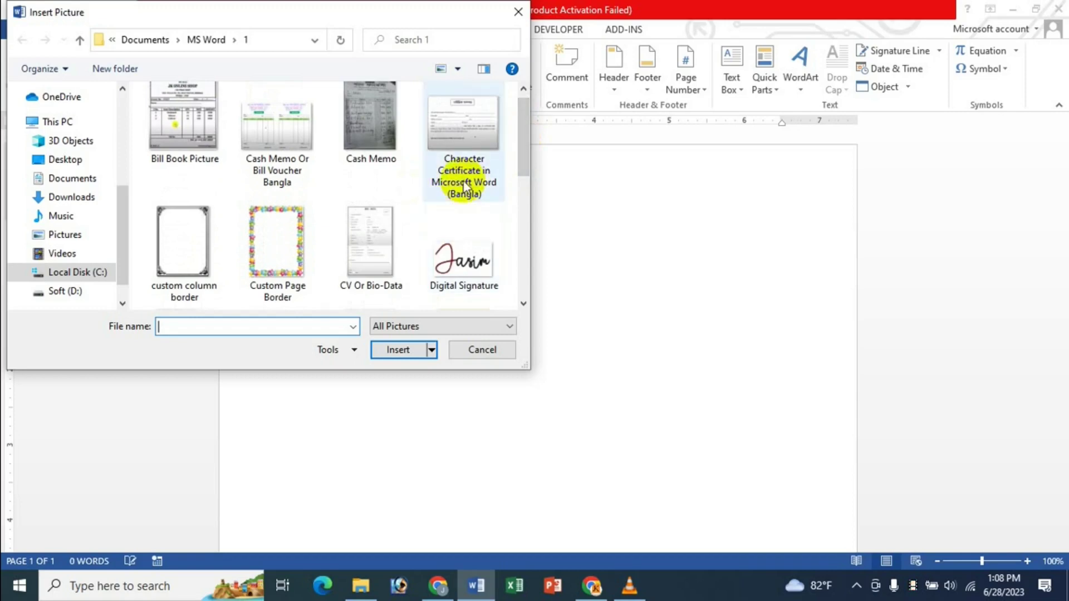
left_click(467, 215)
left_click(399, 351)
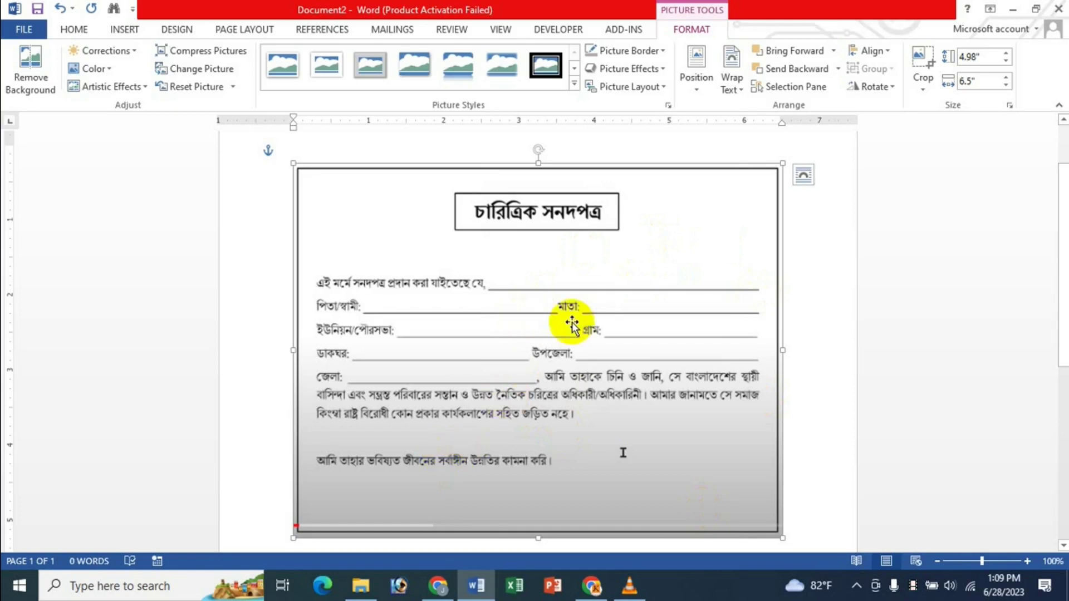
left_click_drag(530, 339, 533, 372)
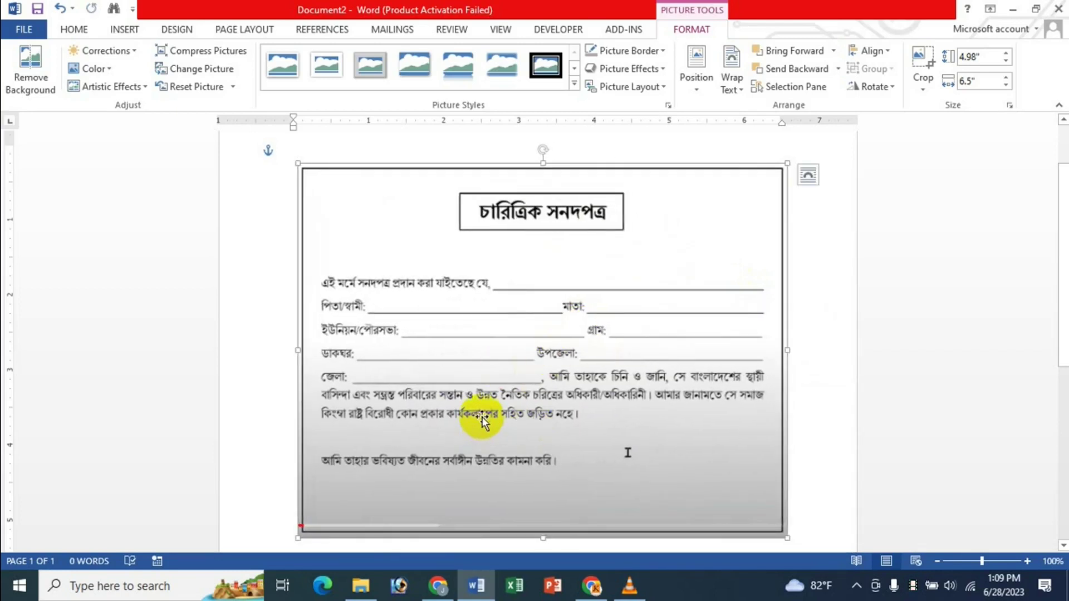
left_click(396, 192)
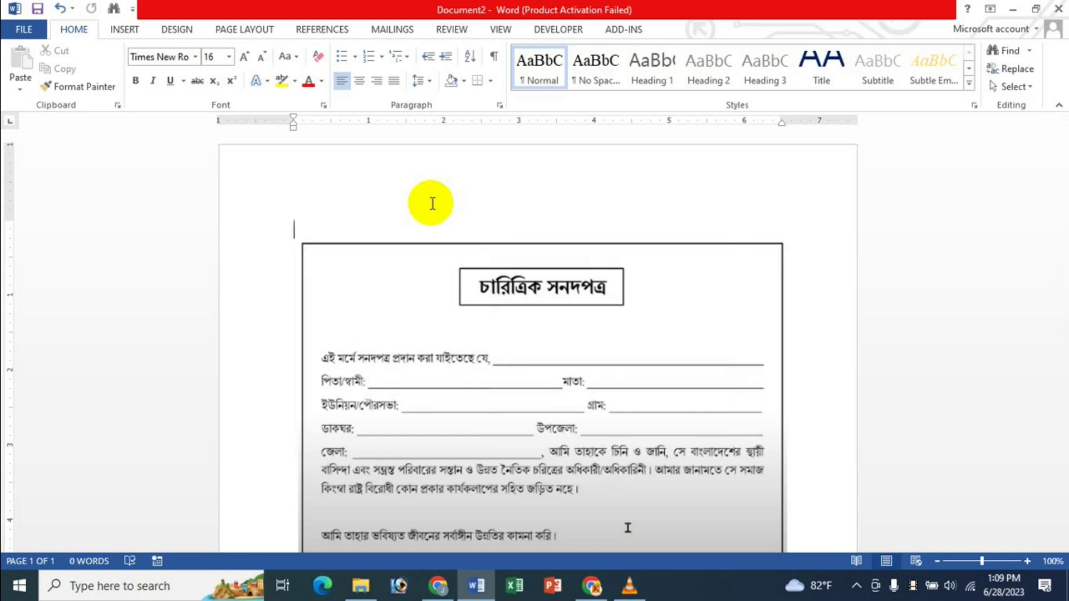
Set the document's paper size to A4 and its orientation to landscape.
left_click(242, 29)
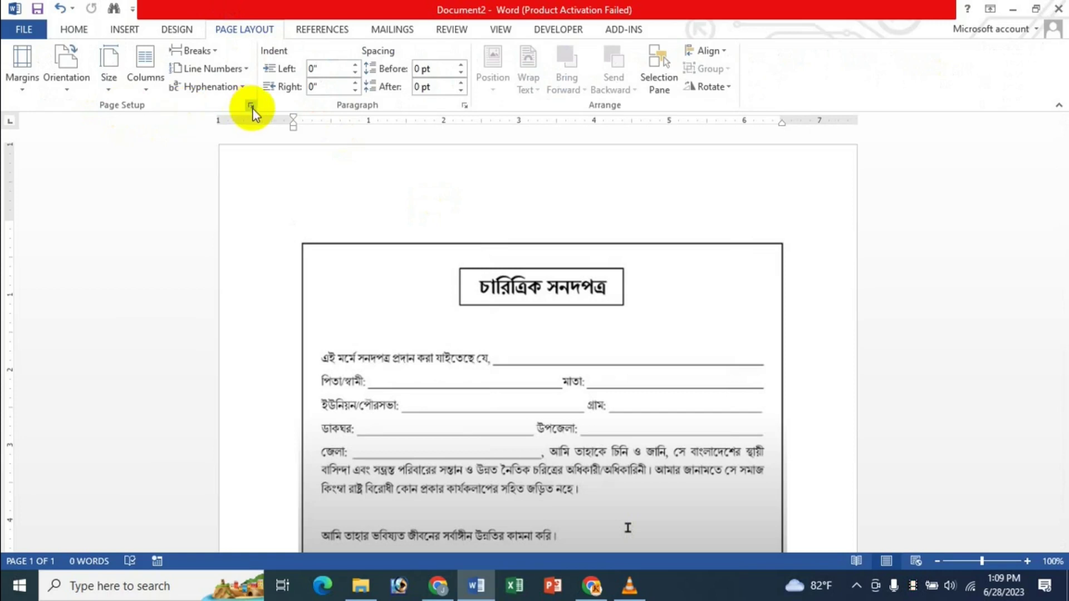
left_click(108, 75)
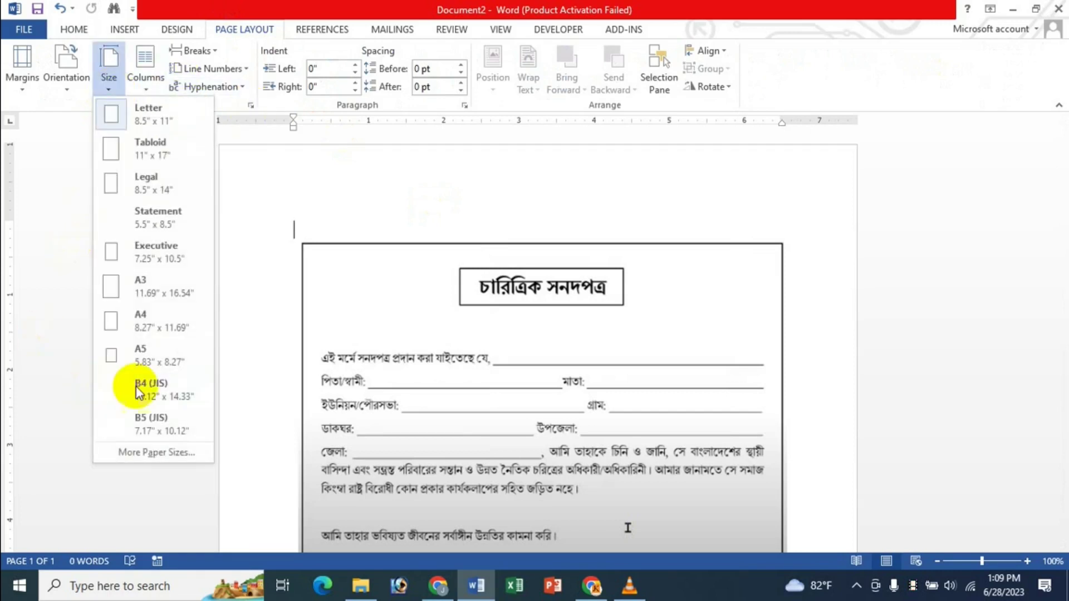
left_click(146, 323)
left_click(66, 73)
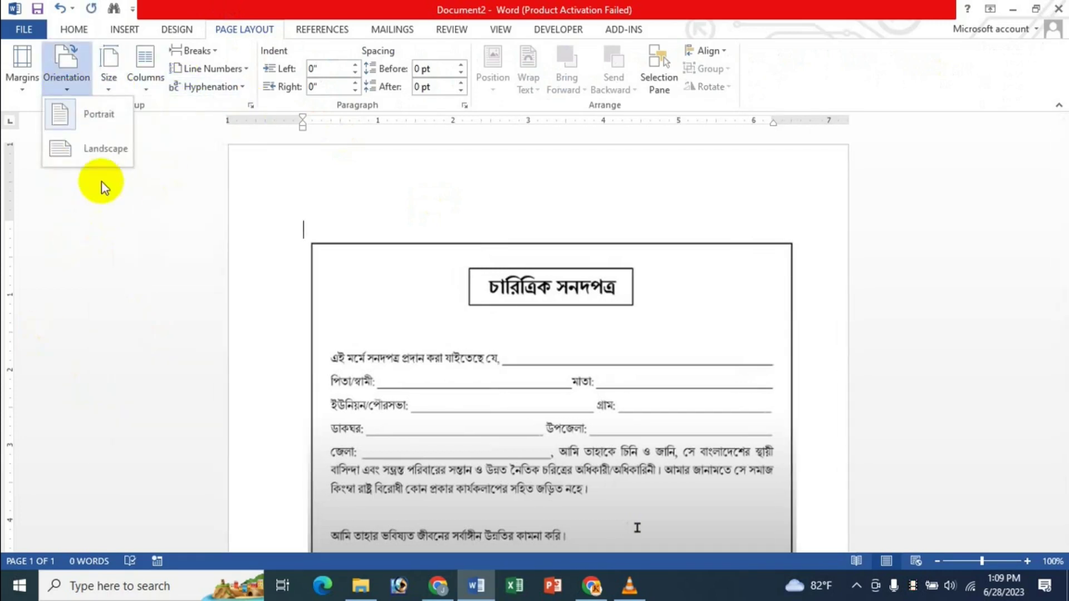
left_click(106, 161)
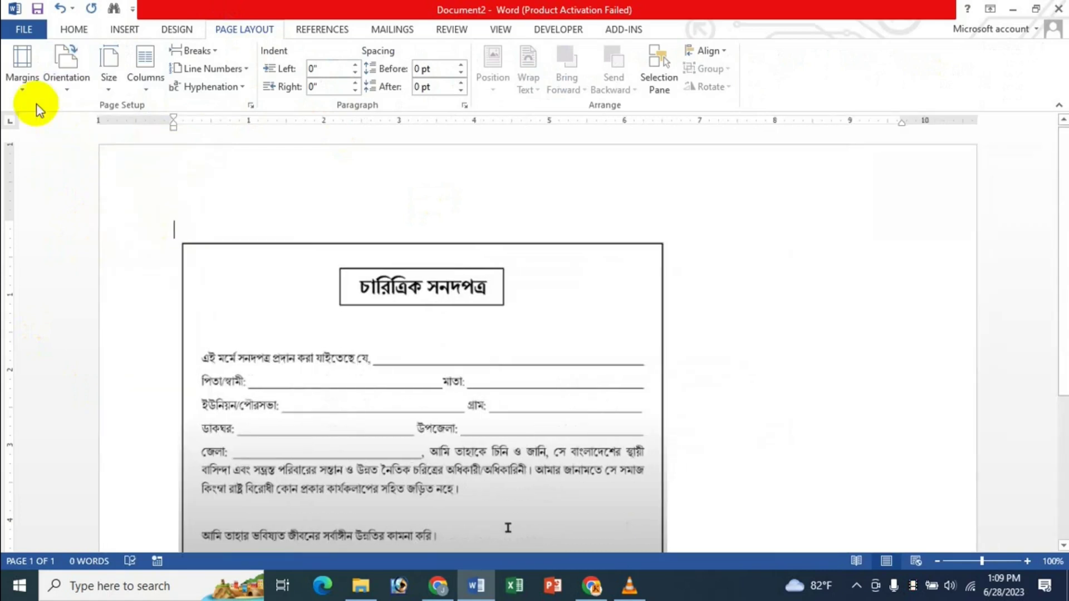
left_click(24, 86)
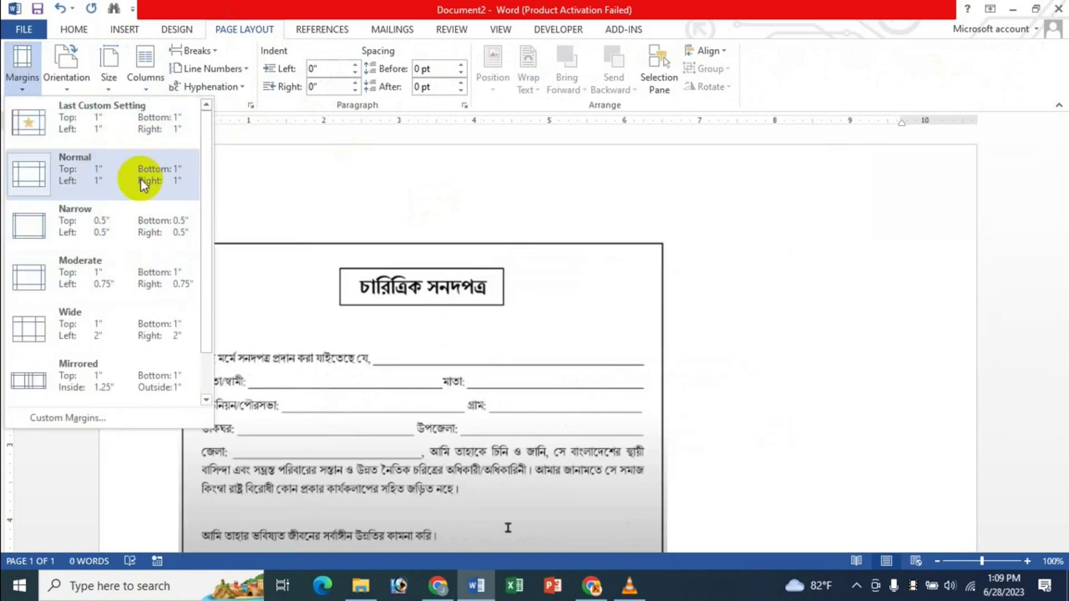
left_click(317, 189)
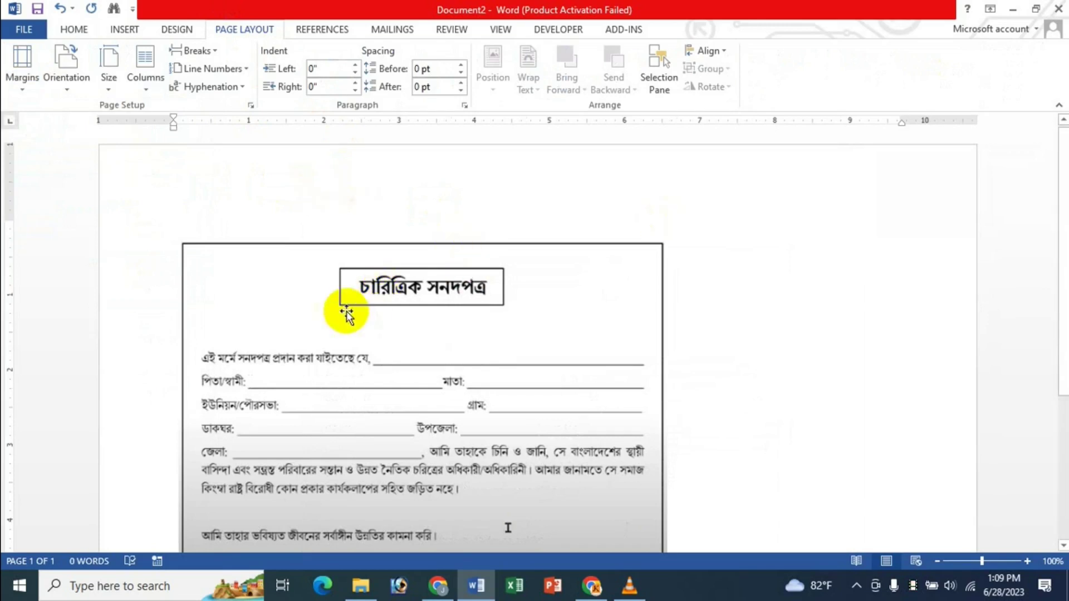
Move the certificate picture to the lower middle of the landscape page.
left_click_drag(324, 310, 453, 335)
left_click(244, 221)
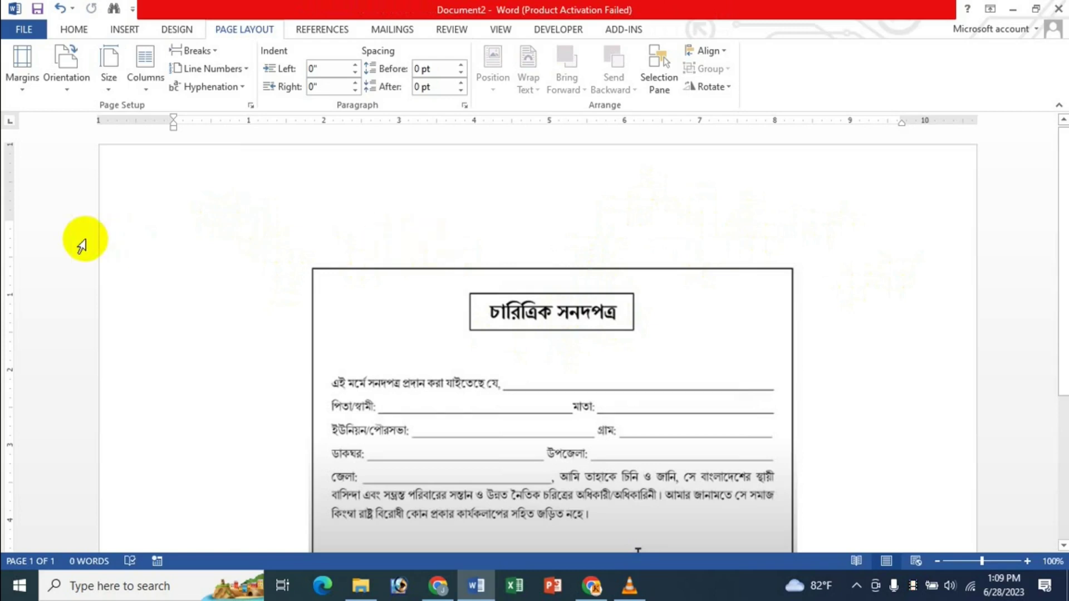
left_click_drag(490, 342, 477, 429)
scroll(191, 236, "down", 3)
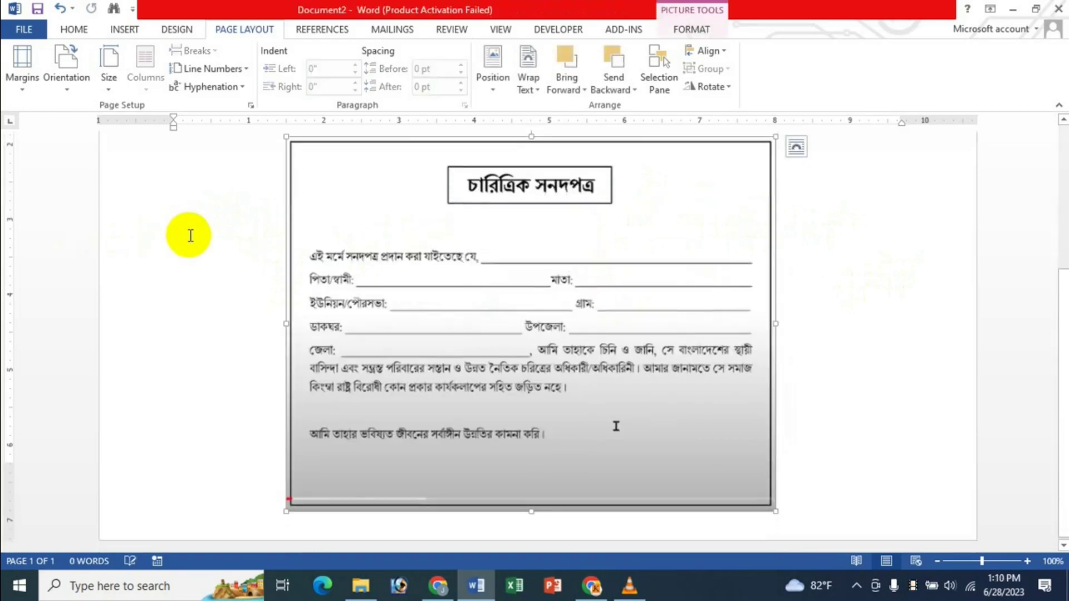
scroll(387, 292, "up", 5)
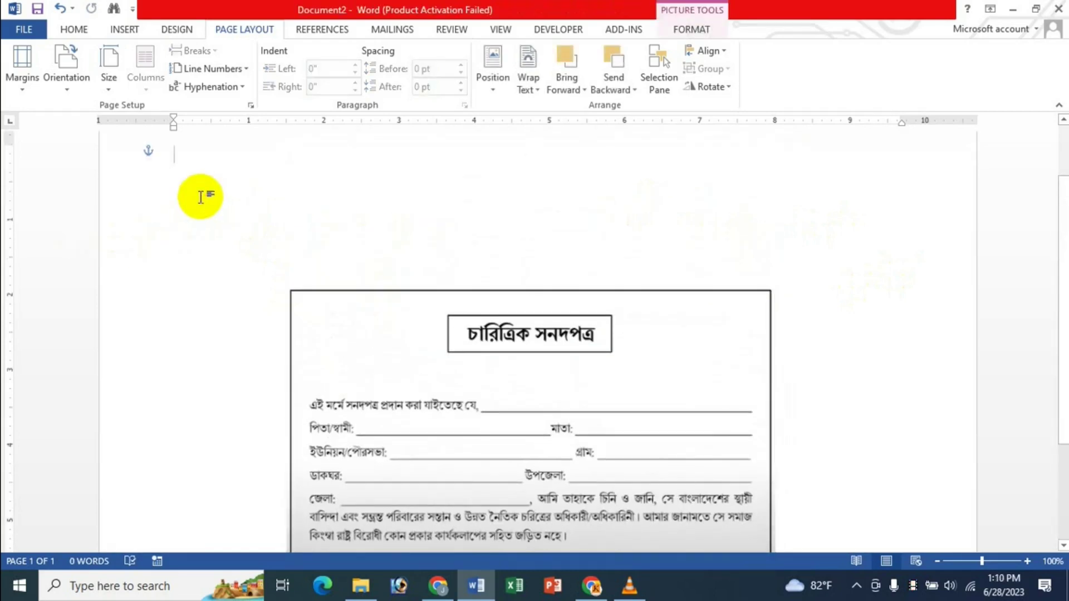
left_click(201, 196)
Display multiple pages at once and insert a blank page before the certificate picture.
left_click(504, 29)
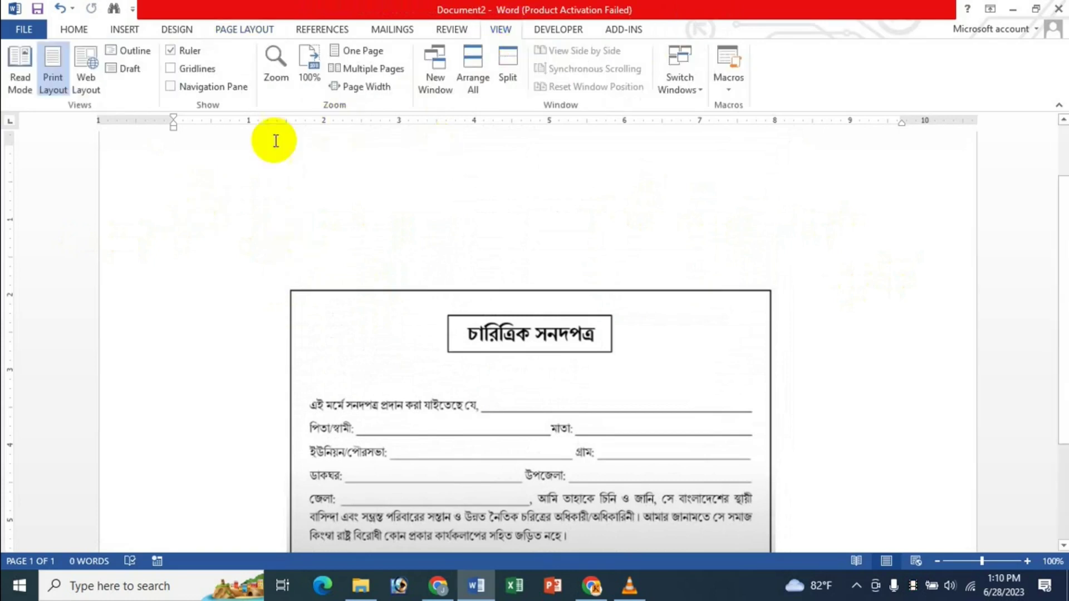
left_click(379, 72)
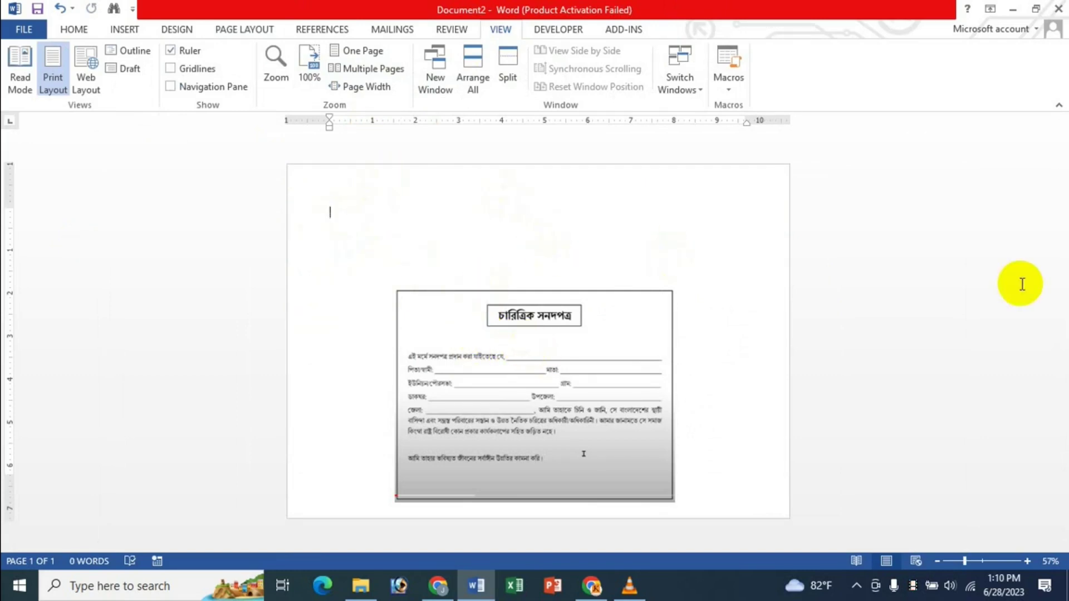
left_click(127, 28)
left_click(41, 69)
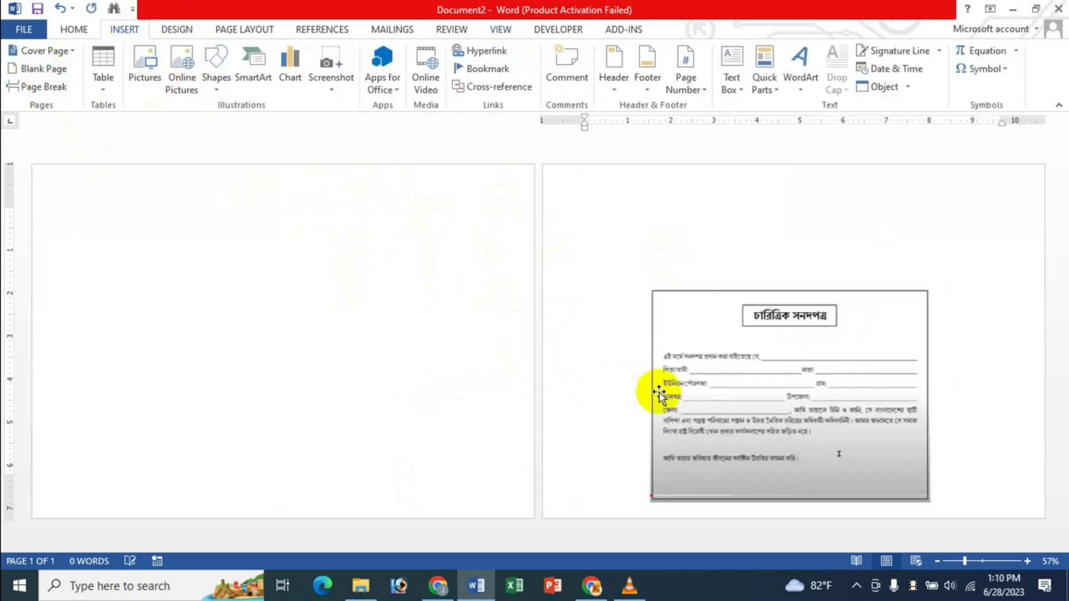
left_click(131, 241)
Enlarge and reposition the certificate picture to nearly fill the second page, and return to the blank first page.
left_click_drag(777, 365, 757, 265)
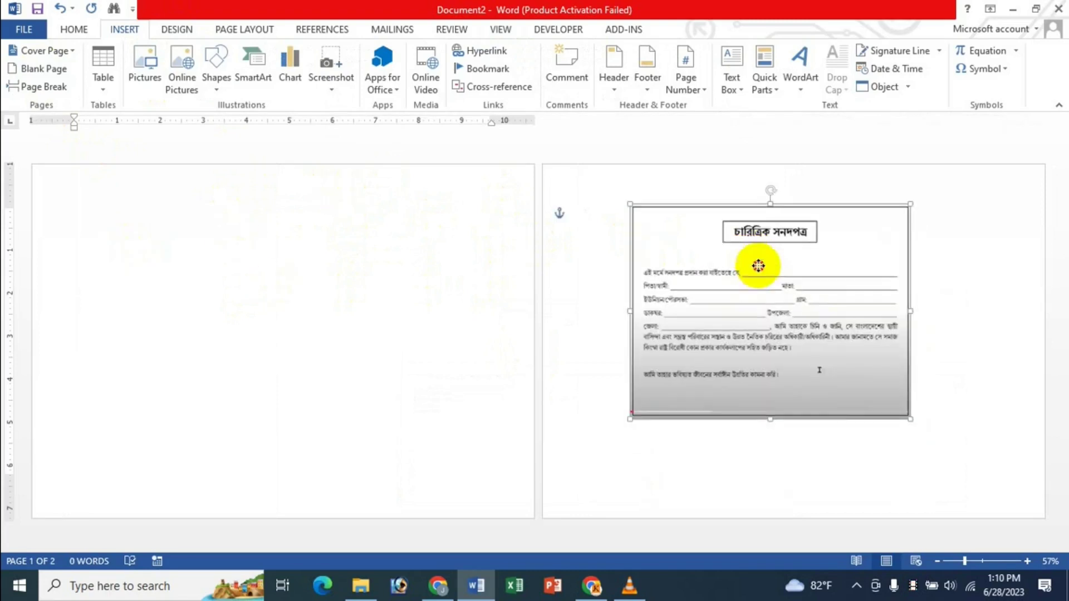
left_click_drag(902, 397, 1019, 458)
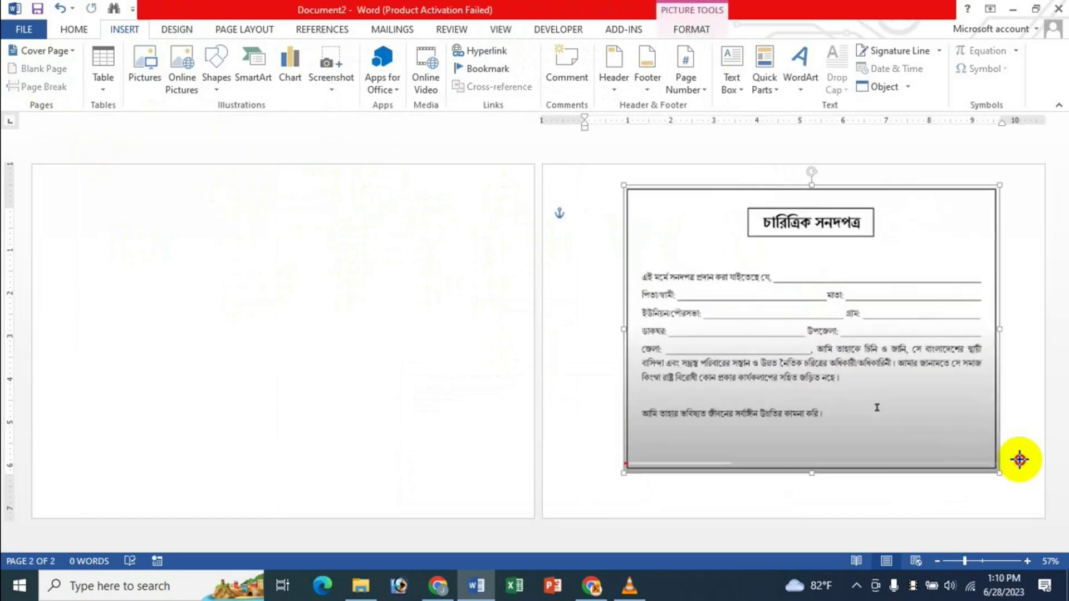
left_click_drag(878, 406, 809, 370)
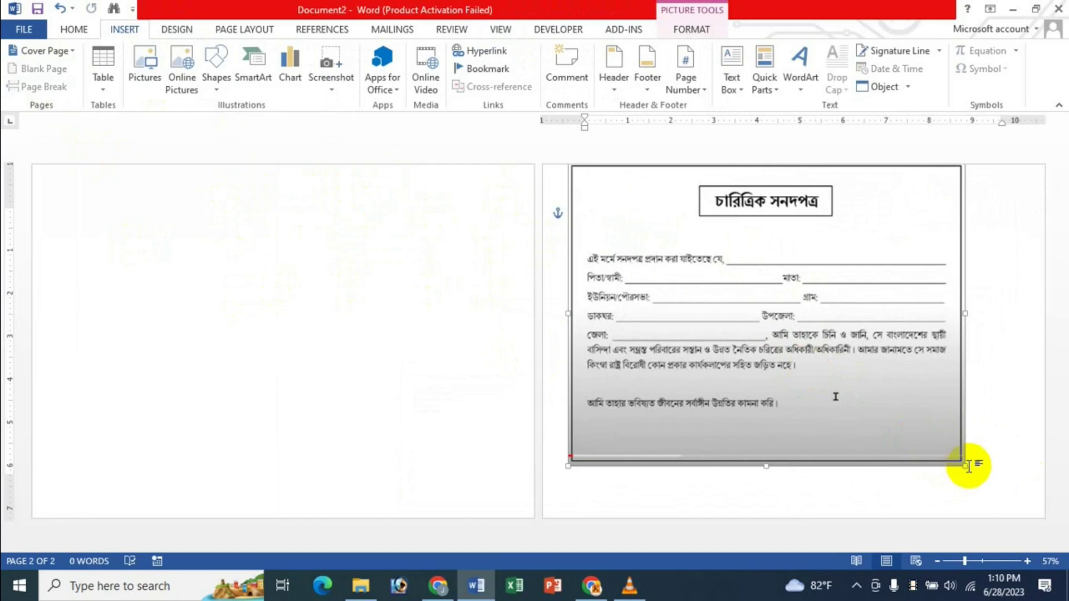
left_click_drag(967, 463, 1041, 484)
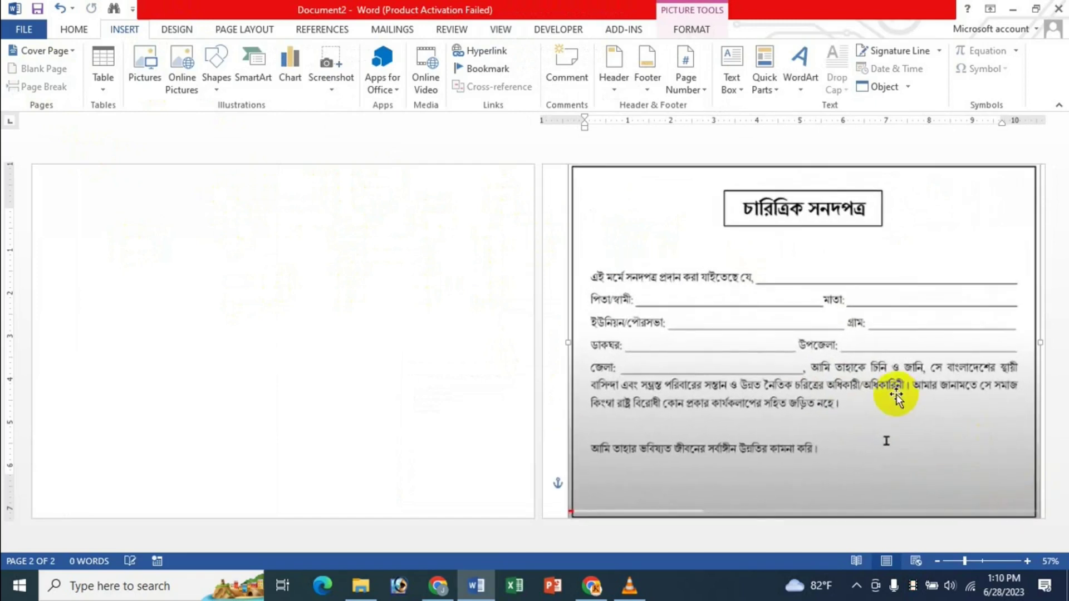
left_click_drag(894, 398, 884, 398)
left_click(205, 217)
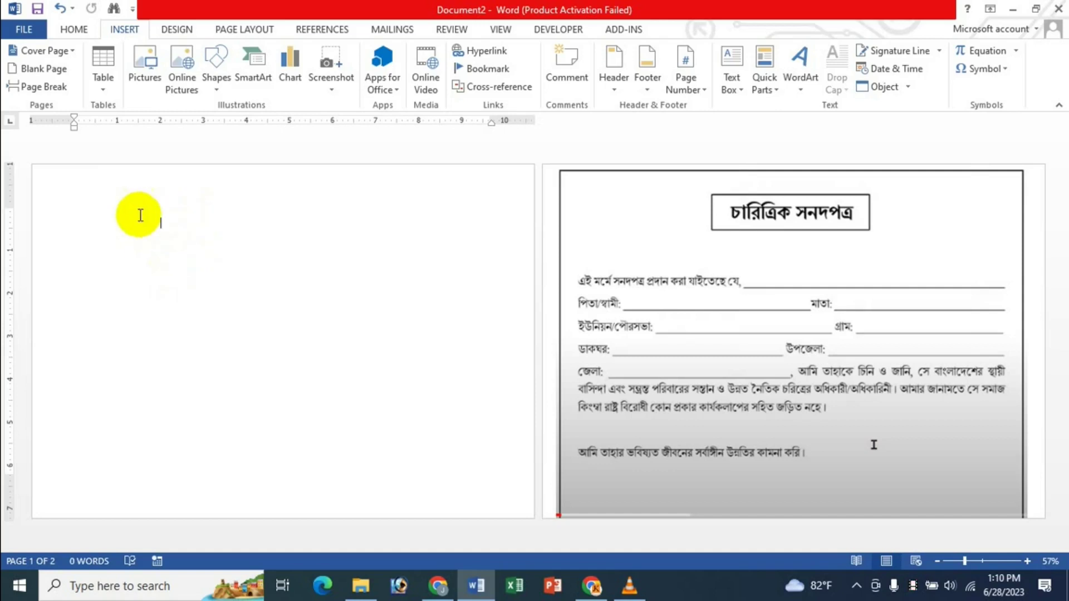
Launch Bijoy Bayanno and move its floating bar along the title bar, clear of the quick-access commands.
left_click(73, 33)
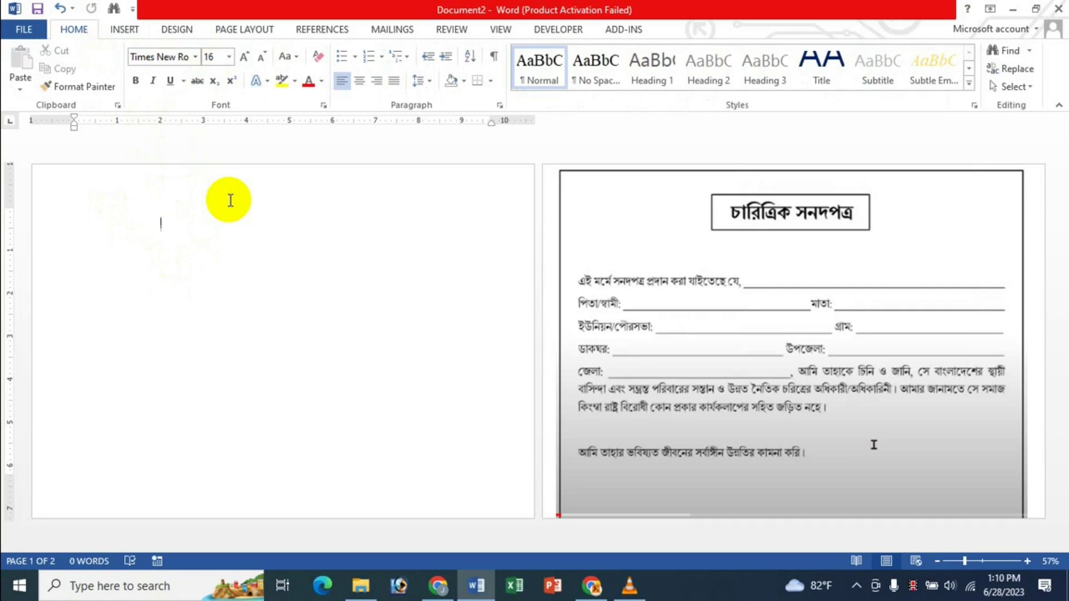
left_click(19, 585)
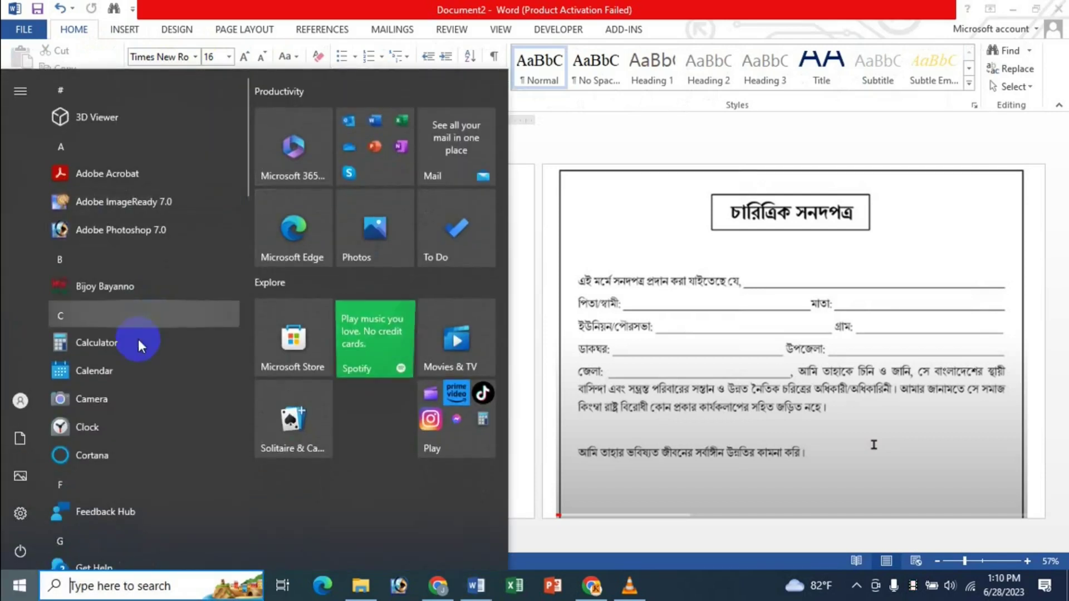
left_click(118, 287)
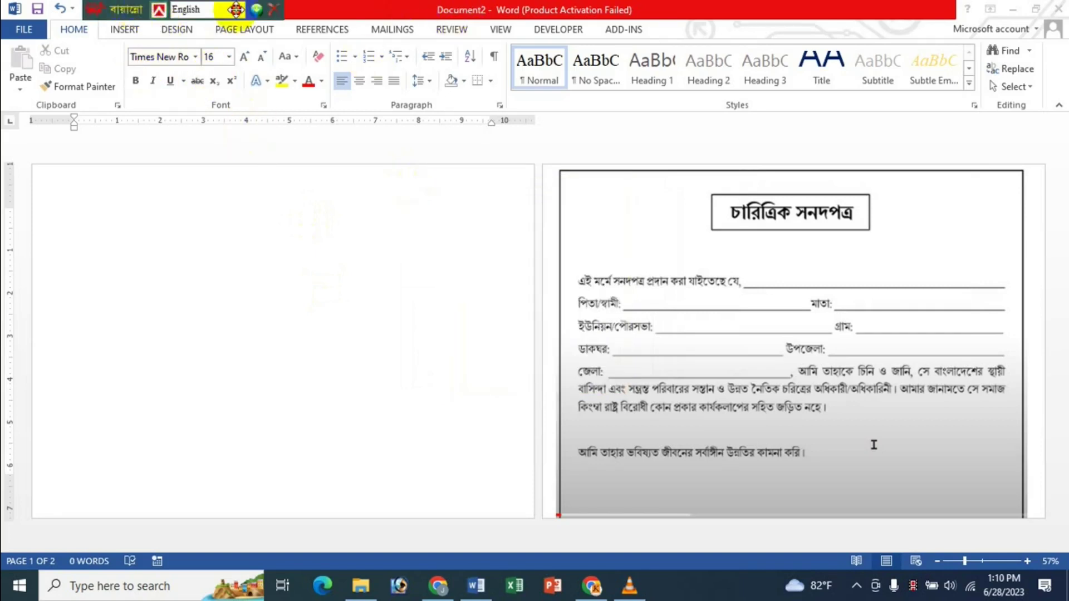
left_click_drag(236, 10, 357, 10)
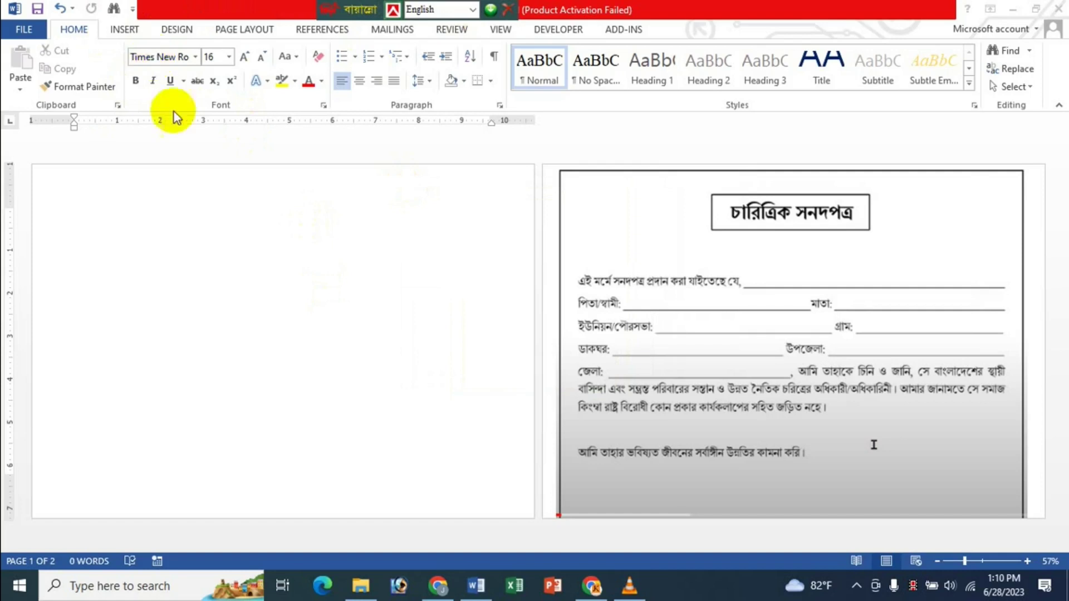
Set the font on the blank page to SutonnyMJ and the font colour to black.
left_click(177, 57)
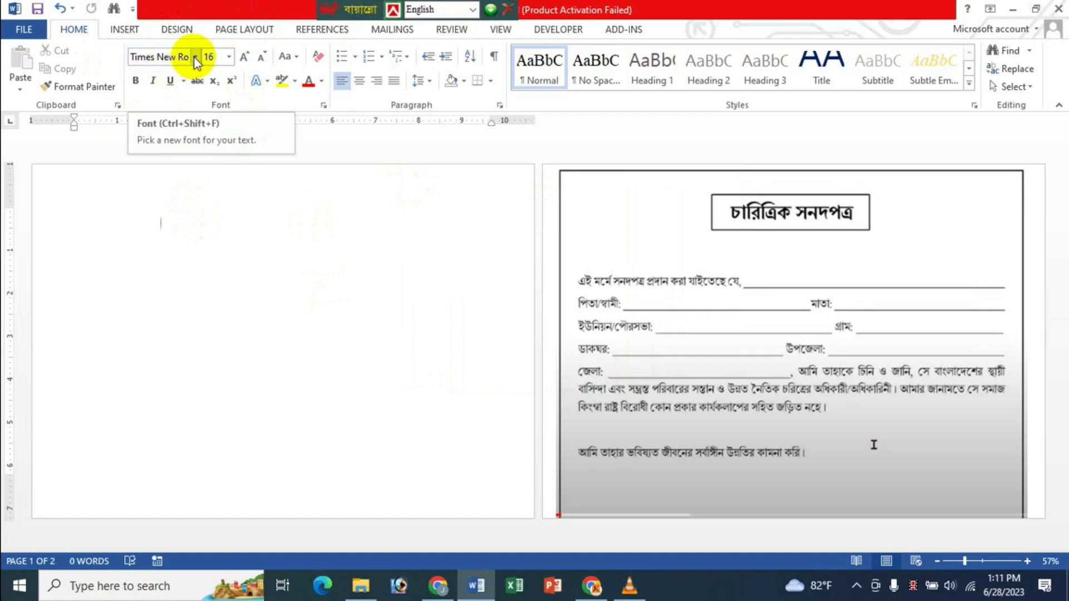
left_click(195, 56)
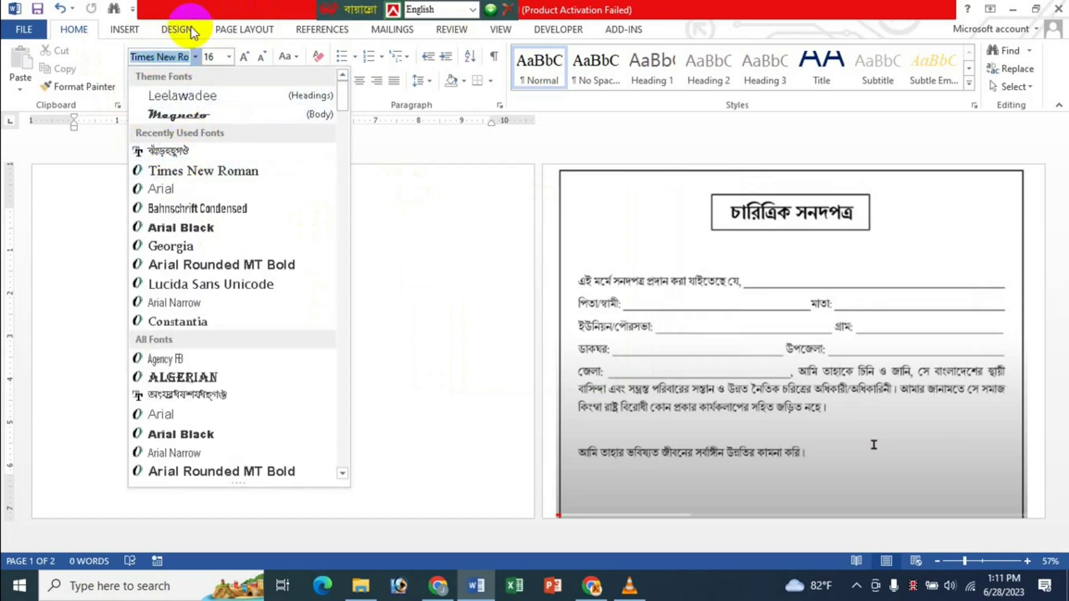
key("Up")
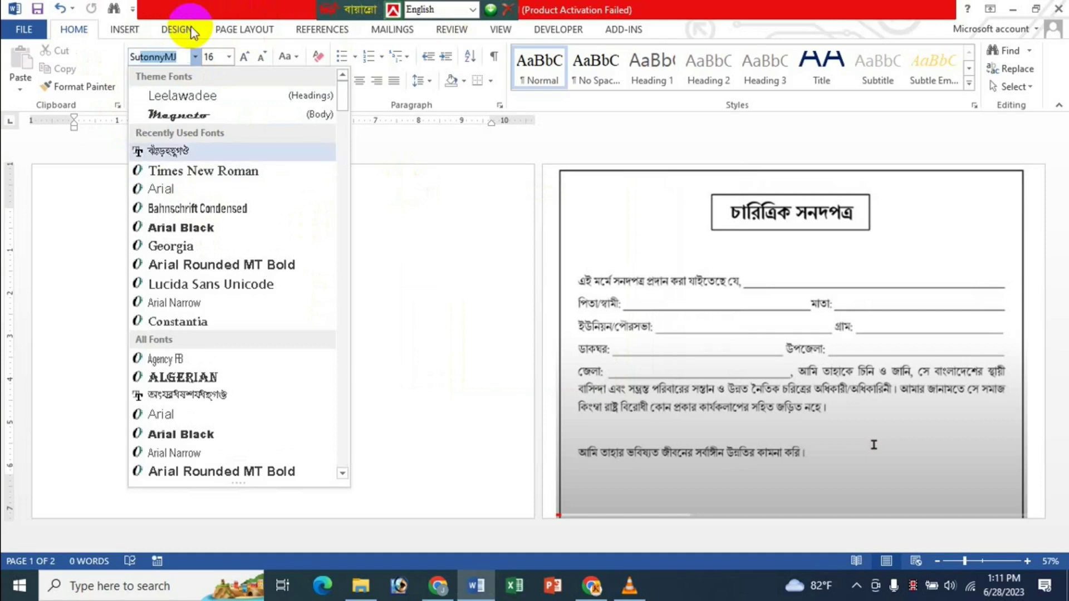
key("Return")
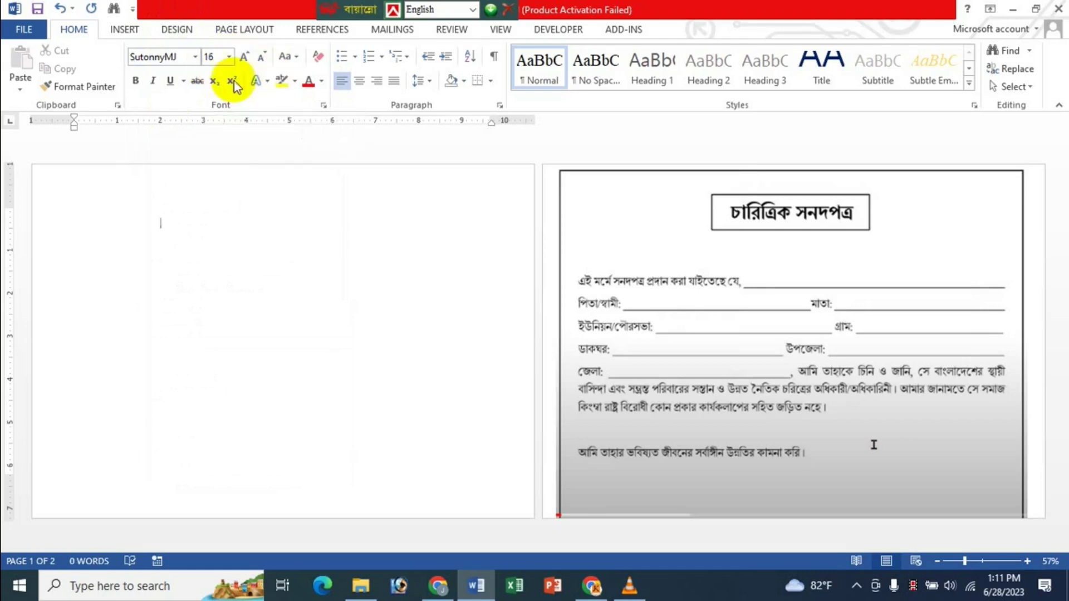
left_click(322, 82)
left_click(341, 100)
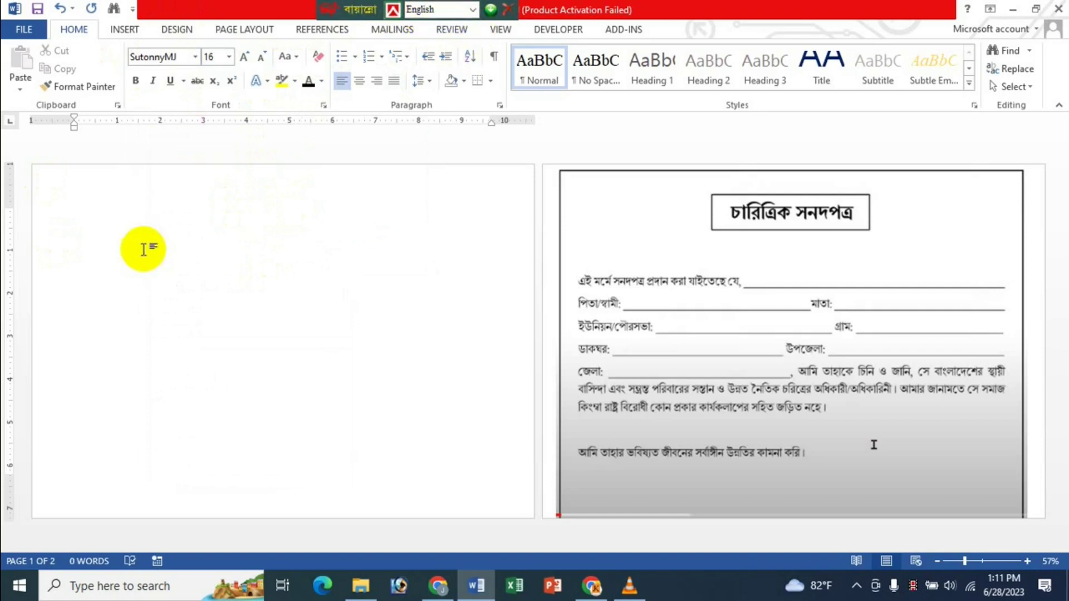
Switch the Bijoy input mode to Bijoy Classic and place the cursor on the blank first page.
left_click(474, 11)
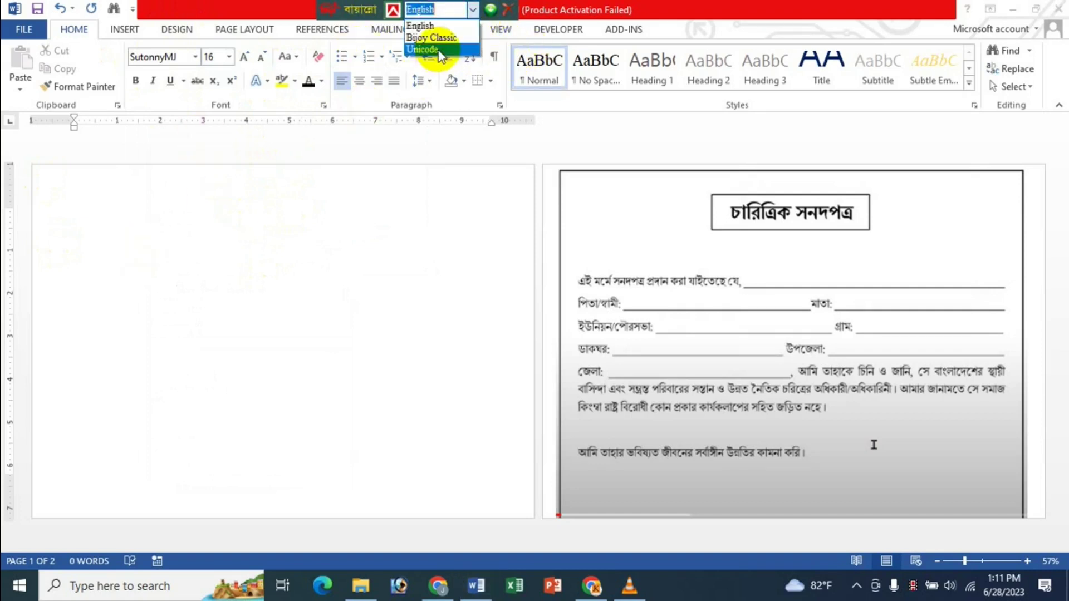
left_click(451, 38)
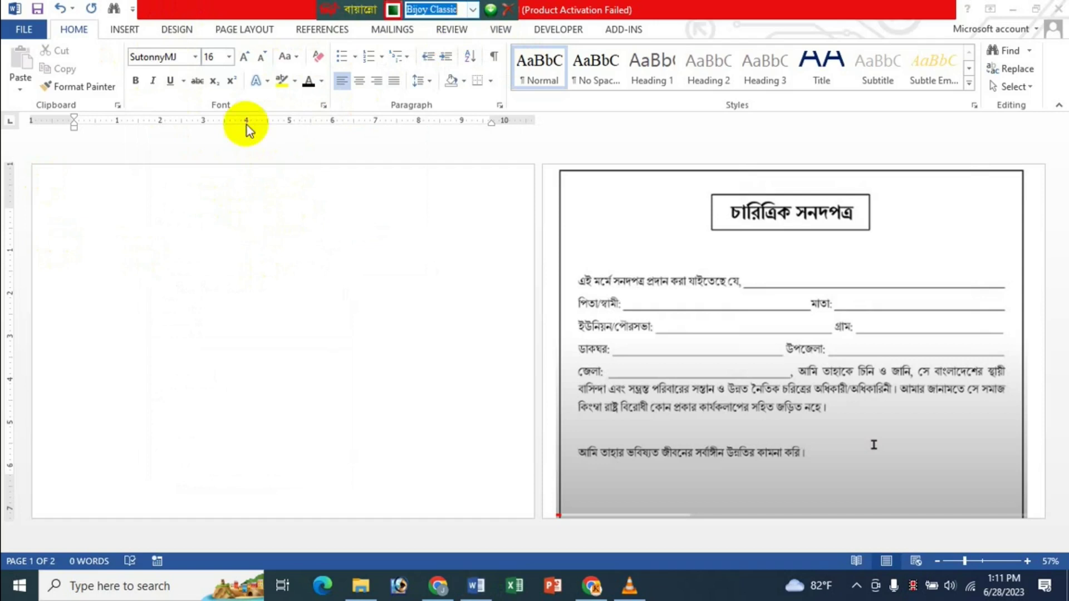
left_click(225, 208)
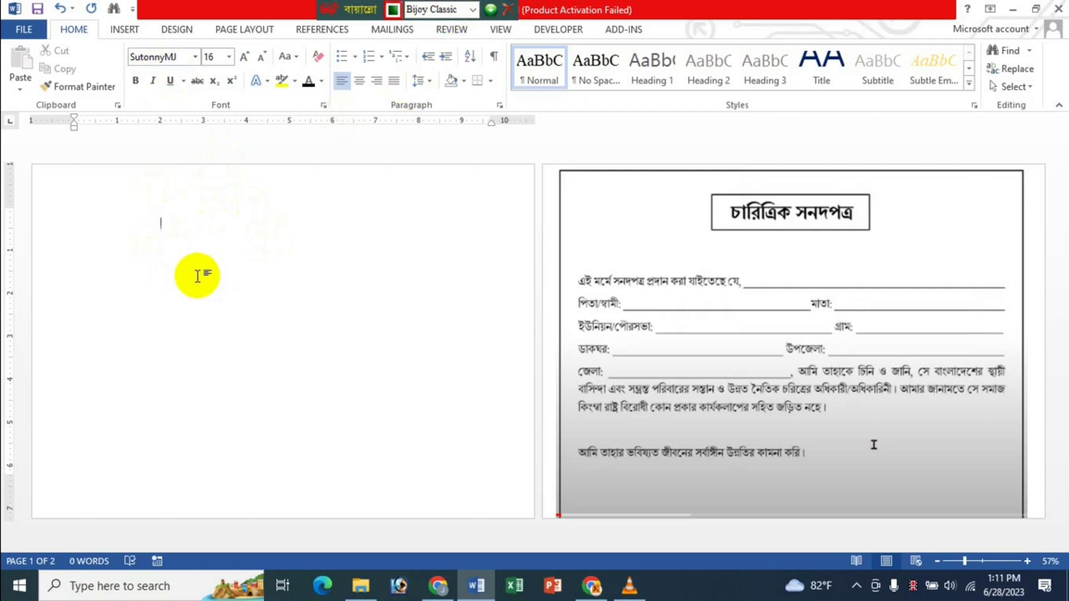
Place the cursor on the blank first page, clear the line's indent and centre the line.
left_click(459, 8)
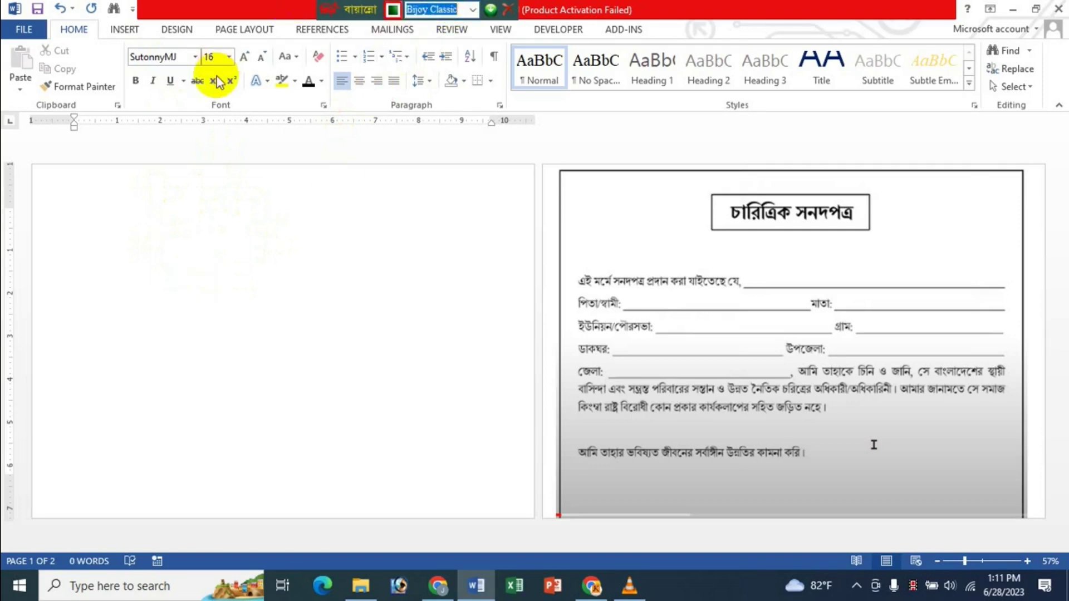
left_click(142, 214)
double_click(175, 261)
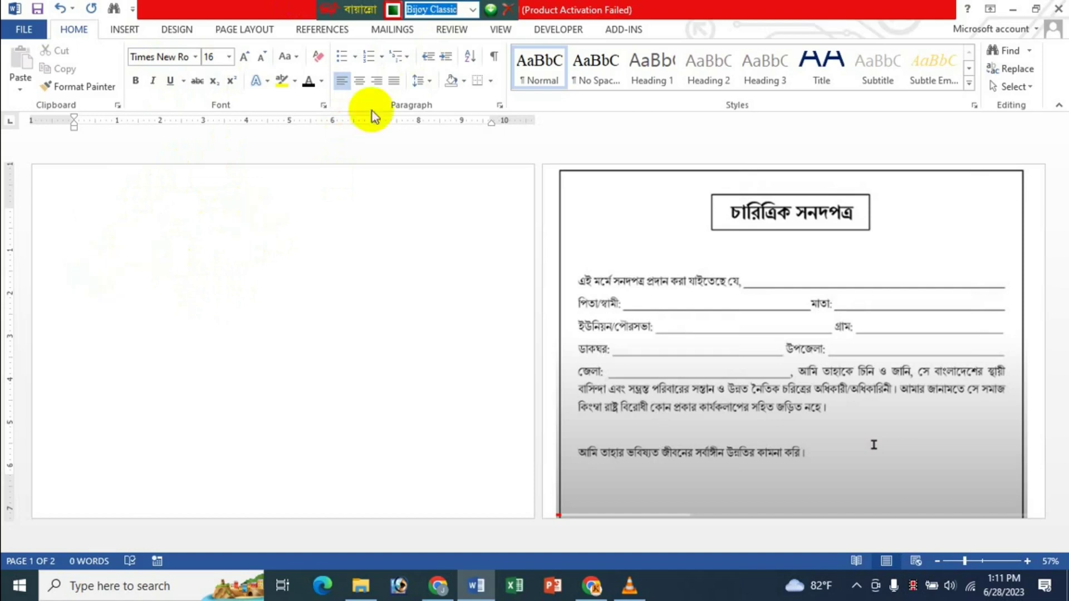
left_click(169, 228)
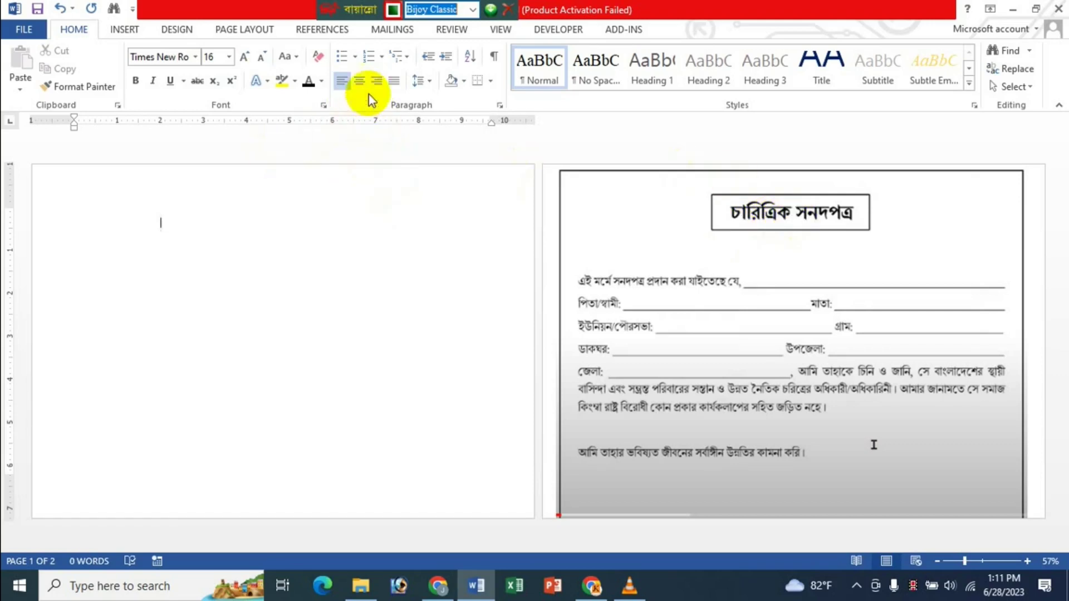
left_click(360, 82)
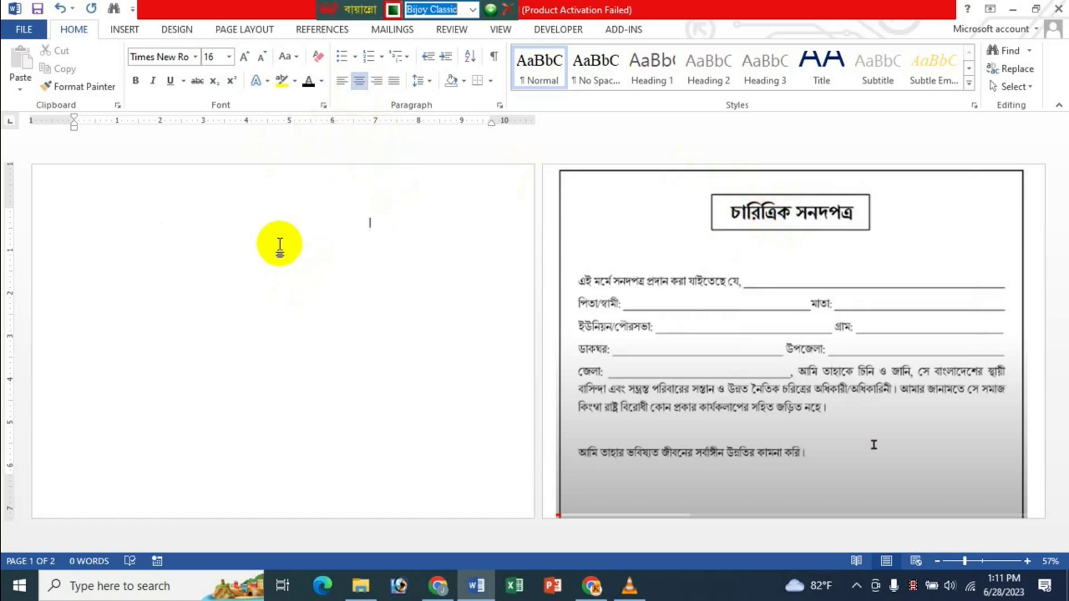
left_click(343, 80)
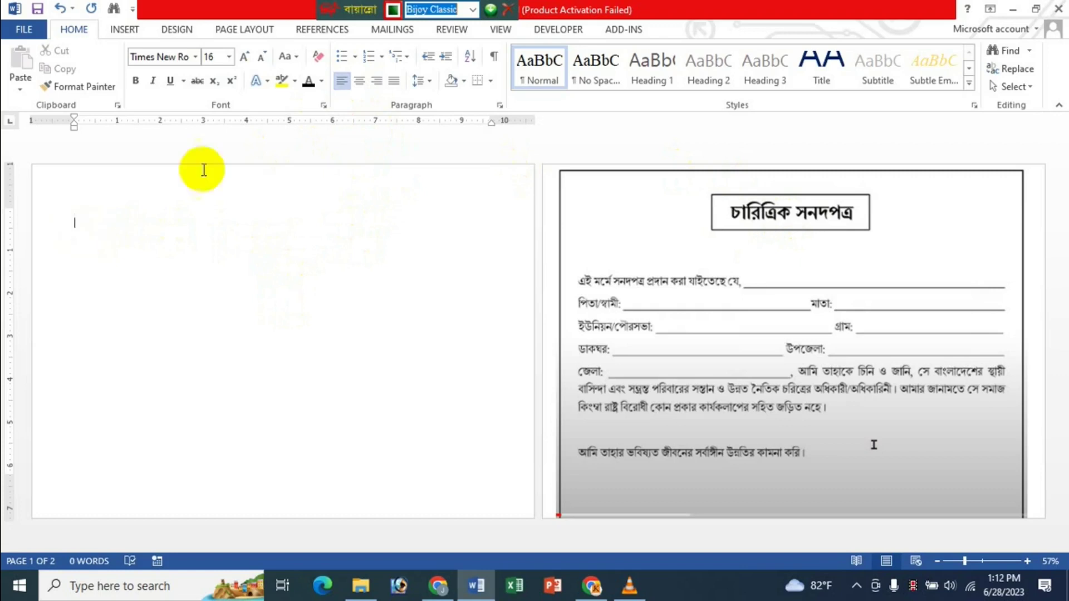
left_click(361, 81)
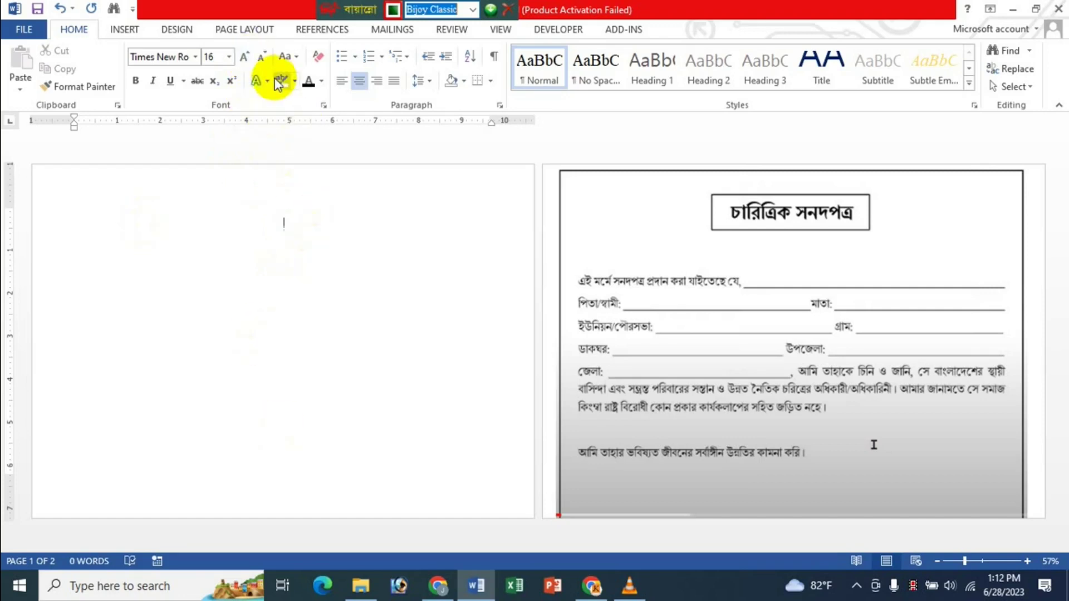
Increase the font size of the centred line to 22.
left_click(246, 57)
left_click(246, 57)
left_click(245, 57)
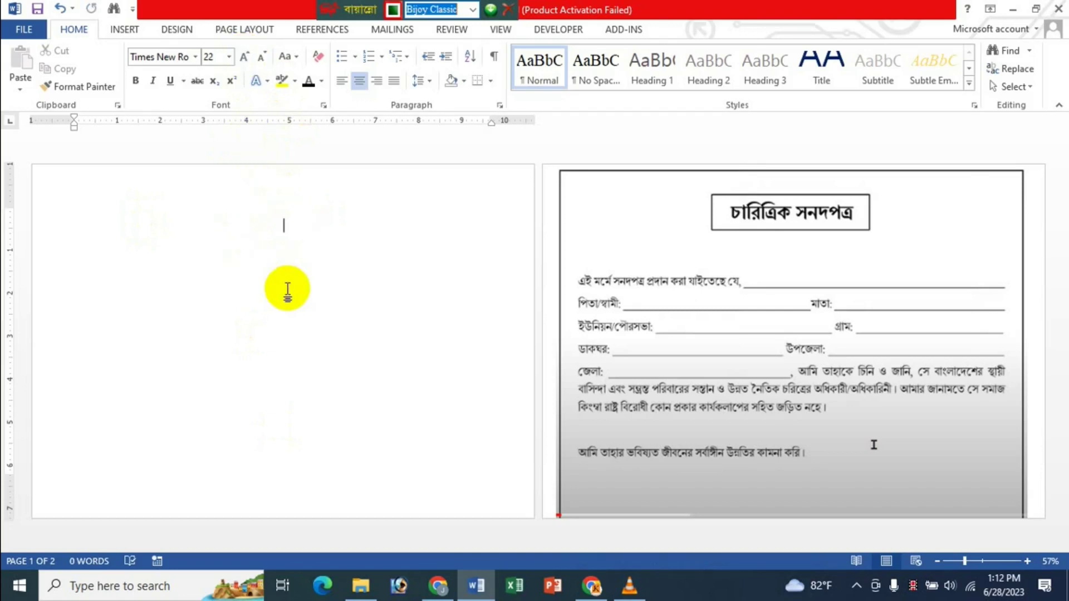
type("P")
key("BackSpace")
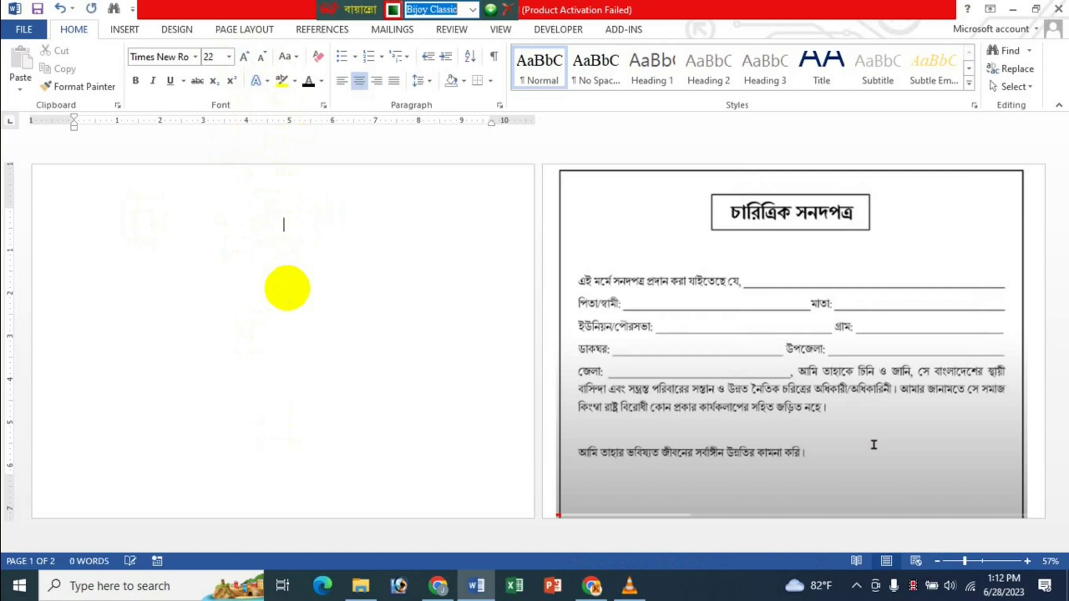
left_click(173, 57)
type("YR")
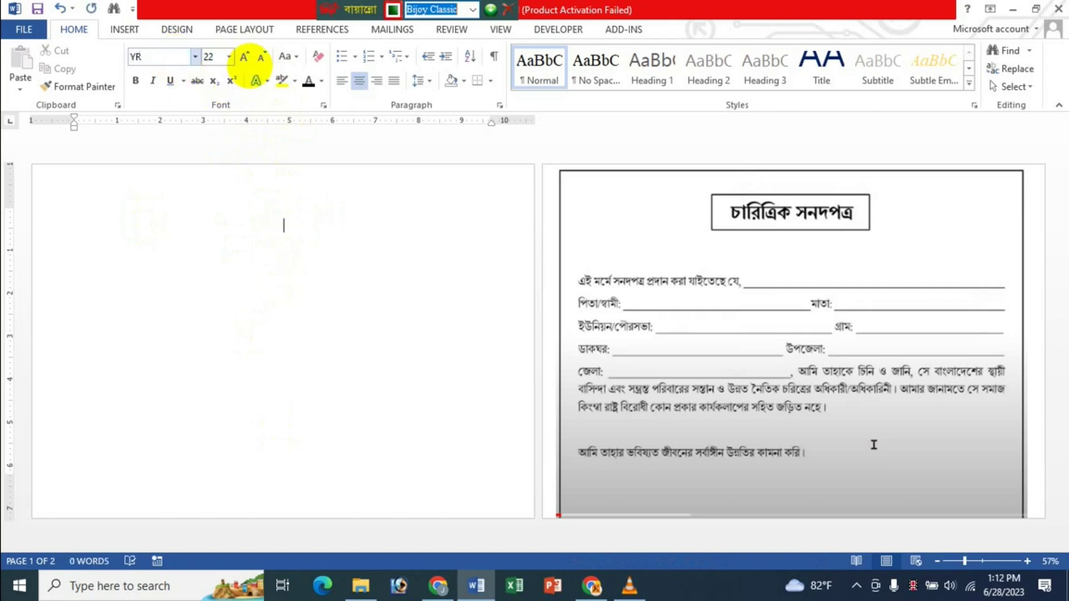
Reselect Bijoy Classic as the input mode and set the font of the centred line to SutonnyMJ.
left_click(472, 9)
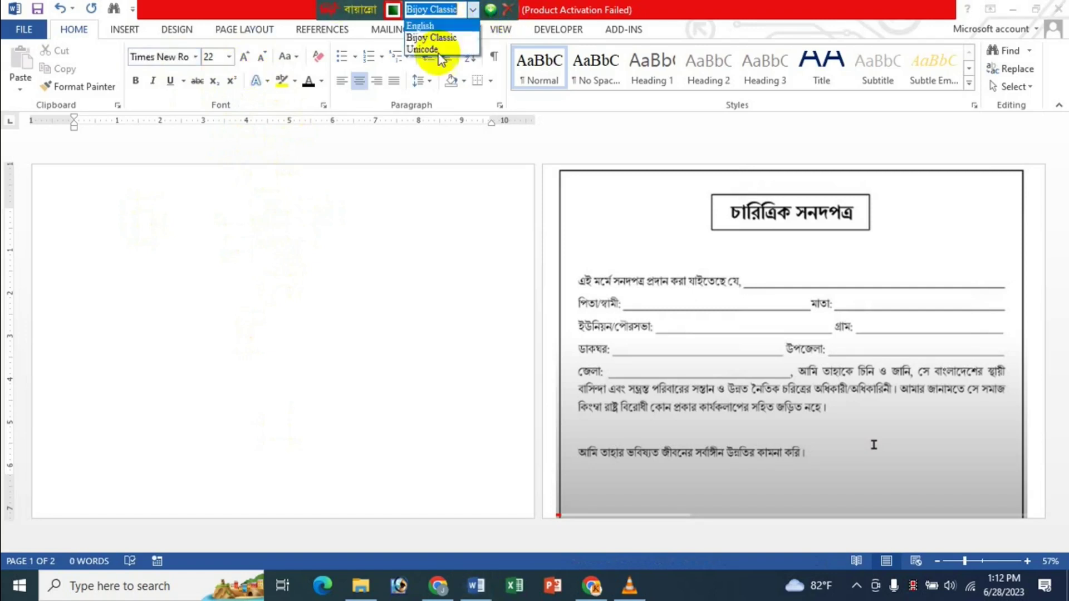
left_click(431, 38)
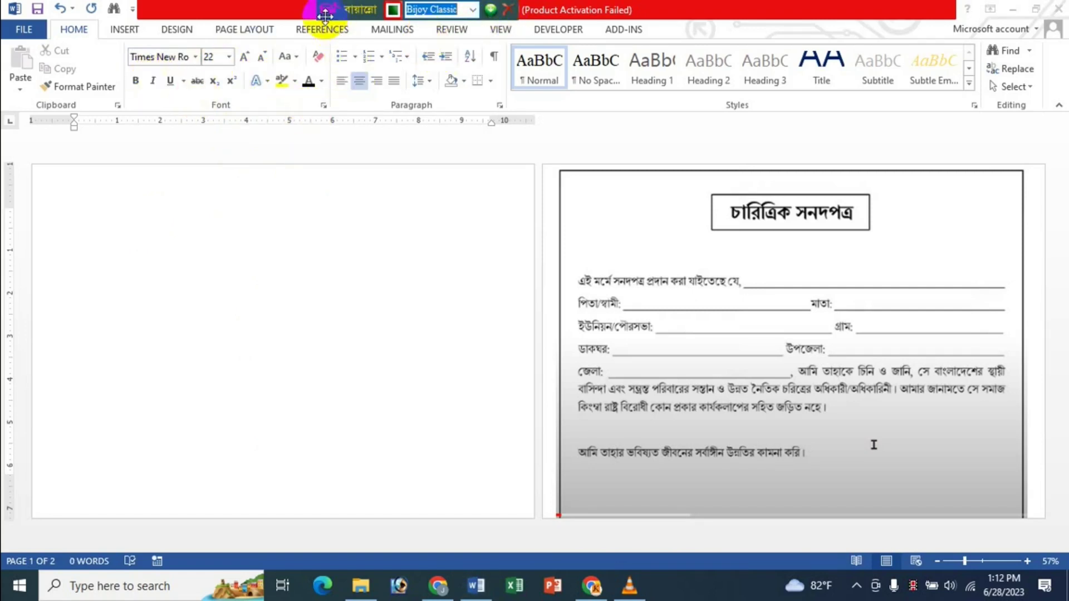
left_click(182, 59)
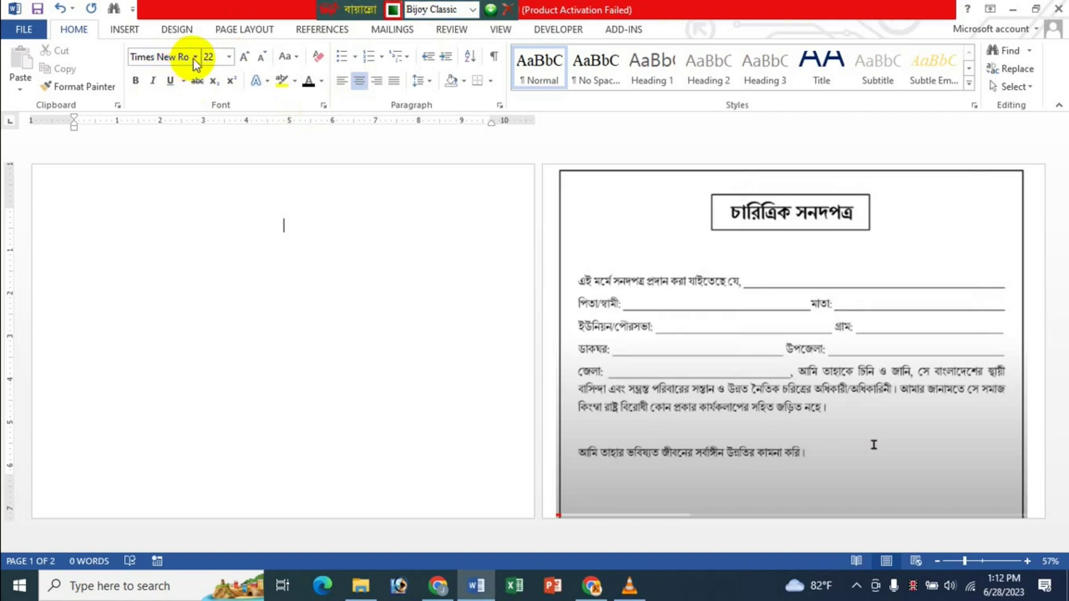
left_click(193, 58)
left_click(170, 148)
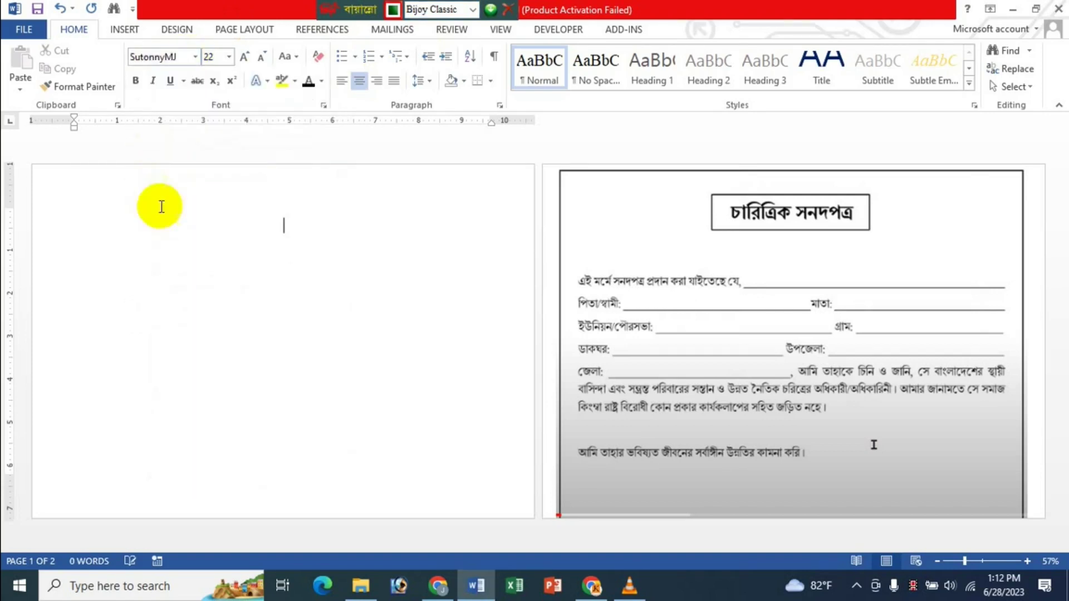
Enter the centred title "চারিত্রিক সনদপত্র" and start a new line below it.
type("চা")
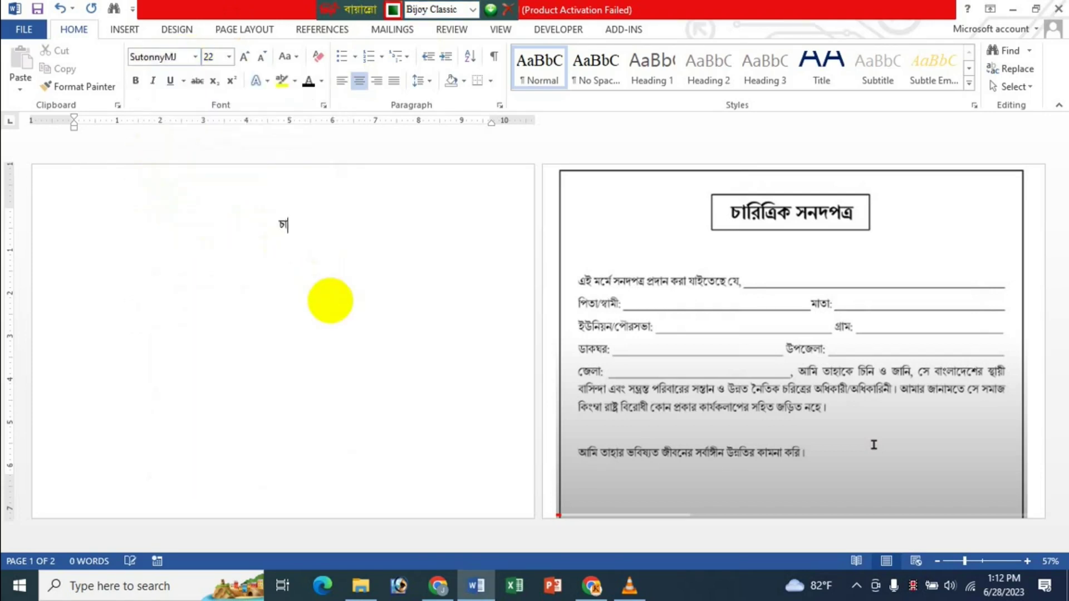
type("রিত্রিক সনদপত্র")
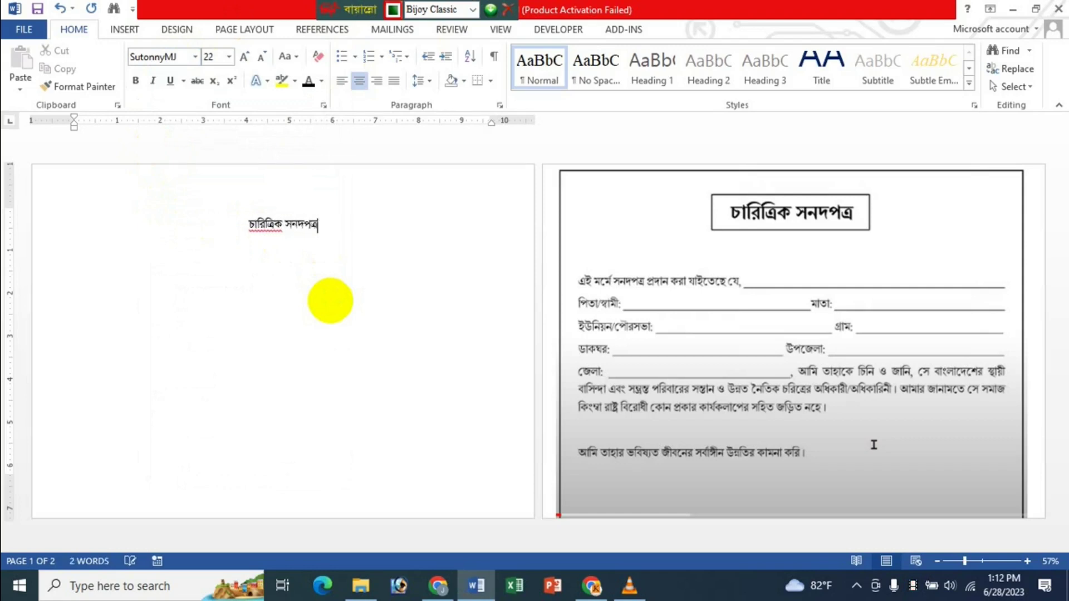
key("Return")
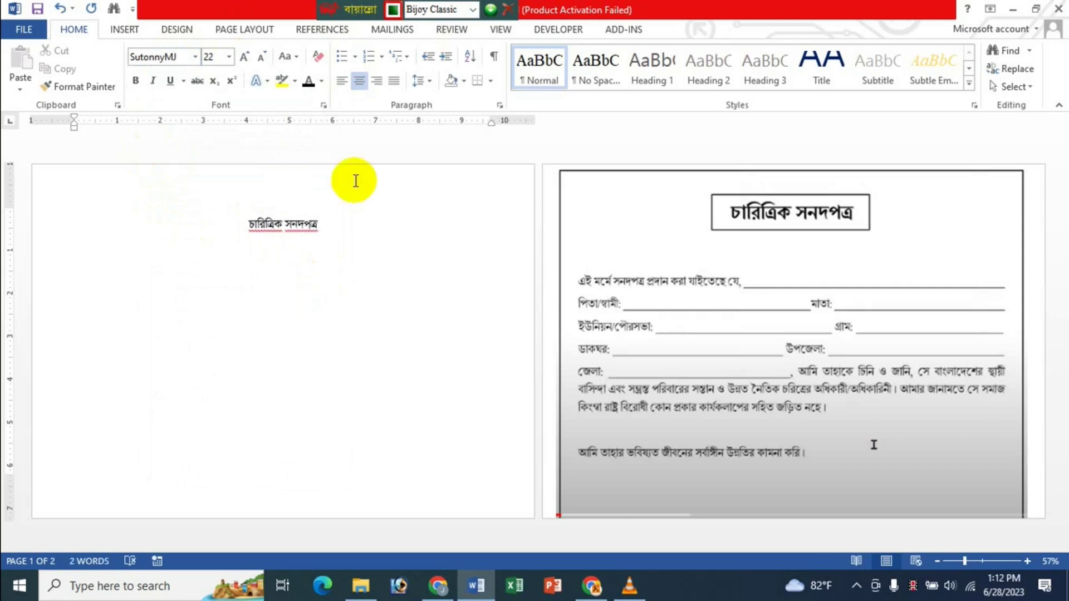
Left-align the new line and enter "এই মর্মে সনদপত্র প্রদান করা যাইতেছে যে," on it.
left_click(342, 81)
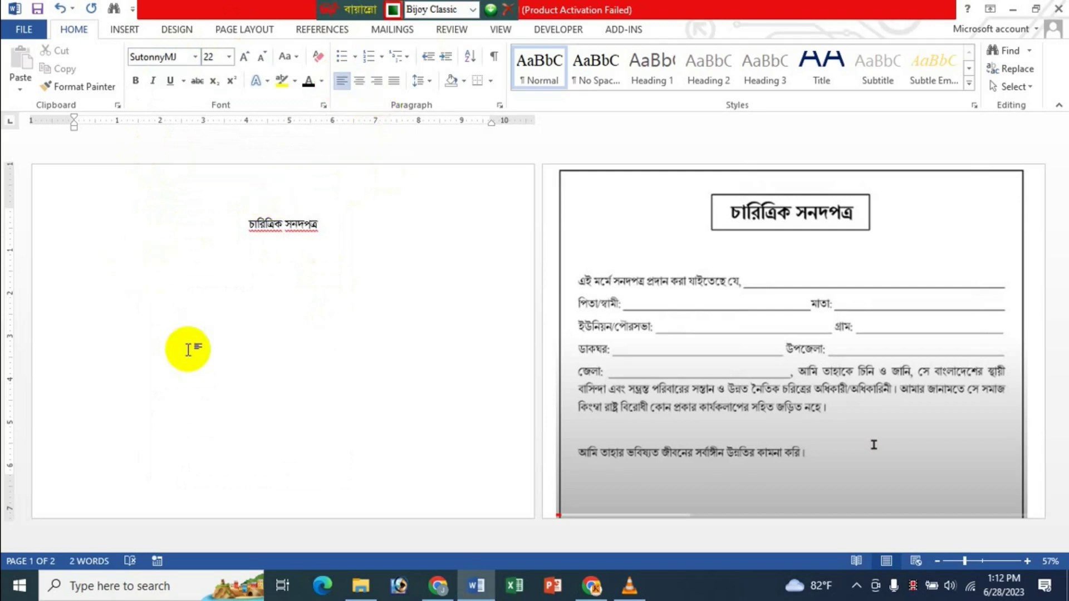
type("এই ে")
type("মর্ম")
type(" সনদপত্র")
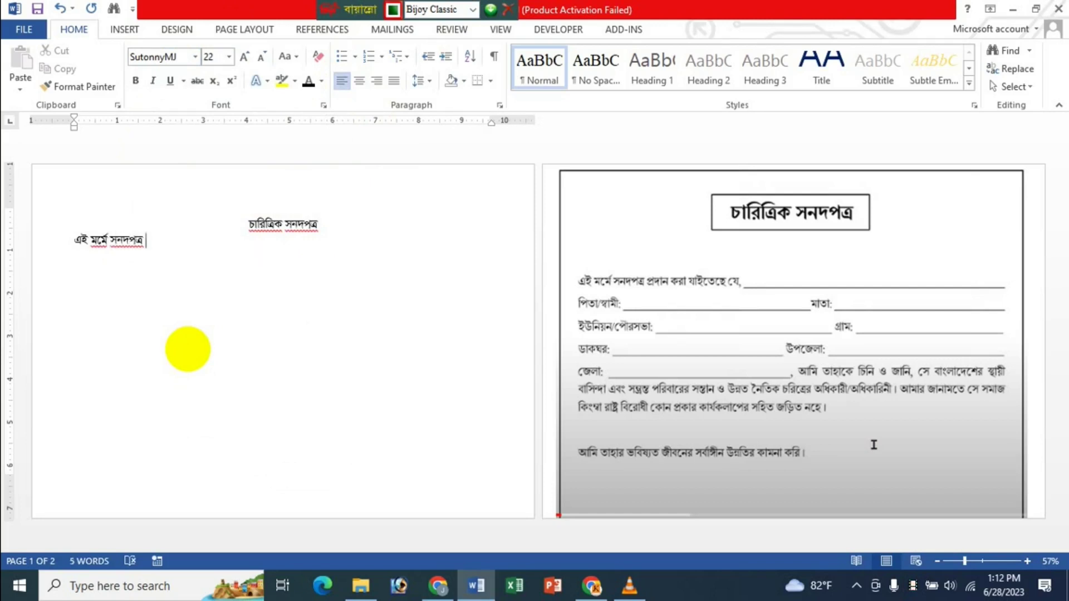
type(" প্রদান করা যাইতেছে যে,")
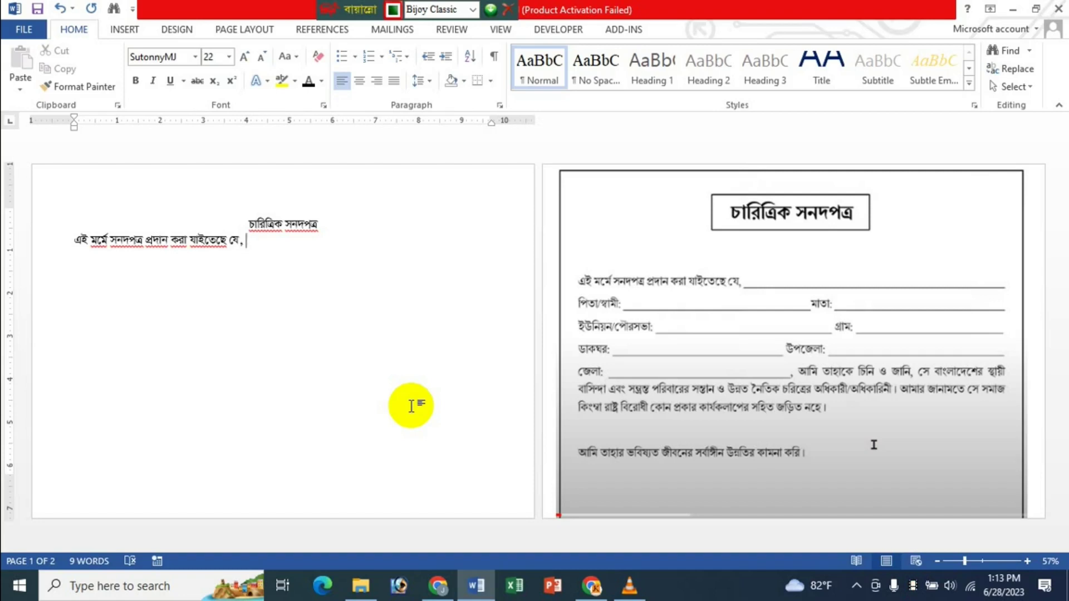
Add a row of dots after "যে," as the blank for the person's name.
type("..")
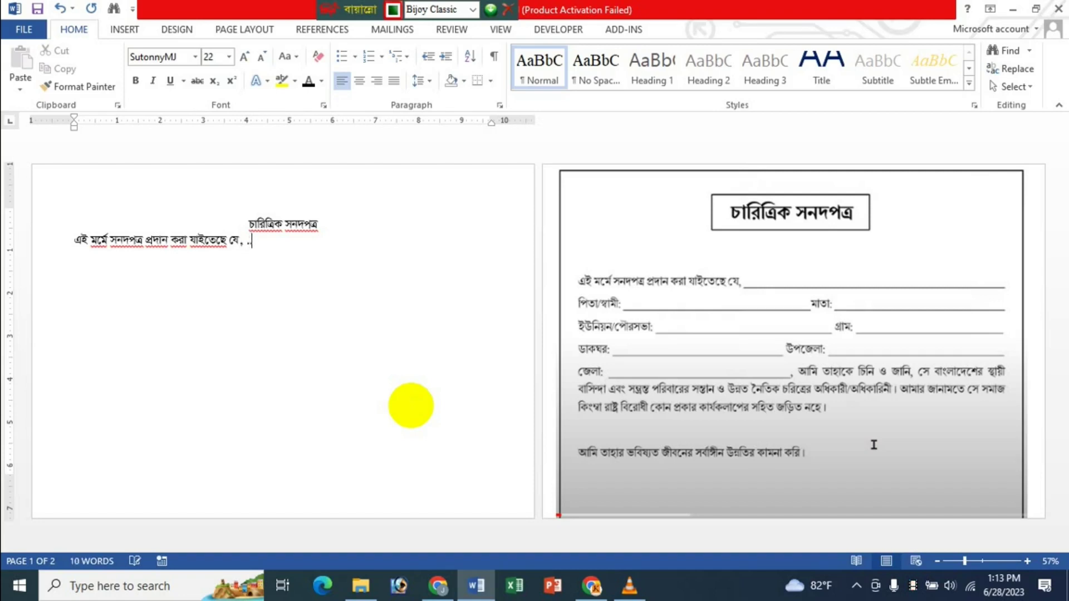
key("BackSpace")
key("BackSpace")
type("্")
key("ctrl+z")
key("ctrl+z")
type(".........................................................")
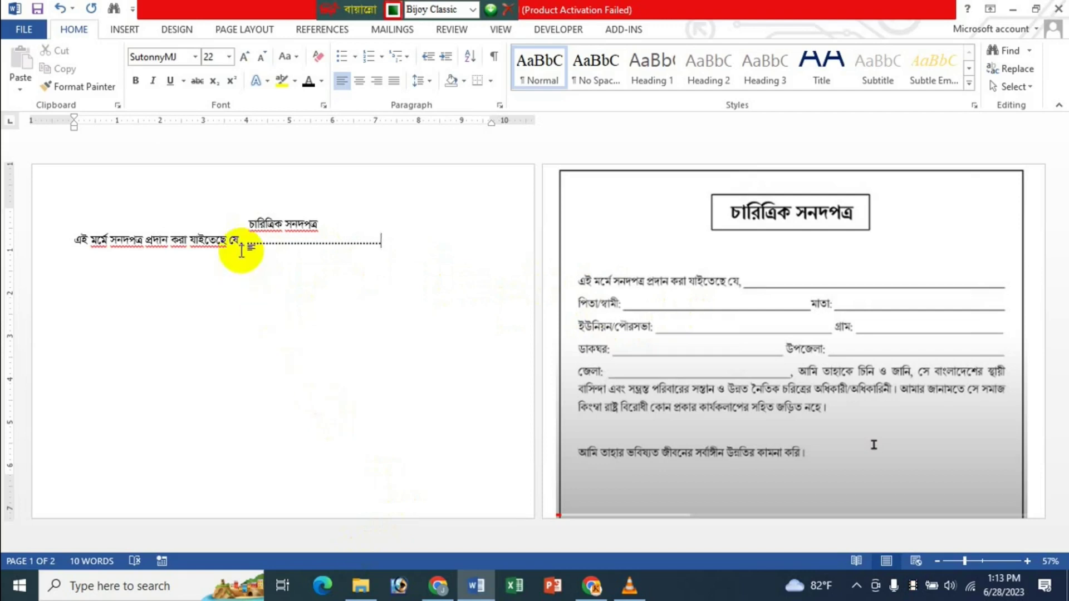
Copy the dotted blank, add the label "পিতা/স্বামী" with a pasted blank, and enter the label "মাতা" after it.
left_click(283, 242)
left_click_drag(282, 242, 377, 244)
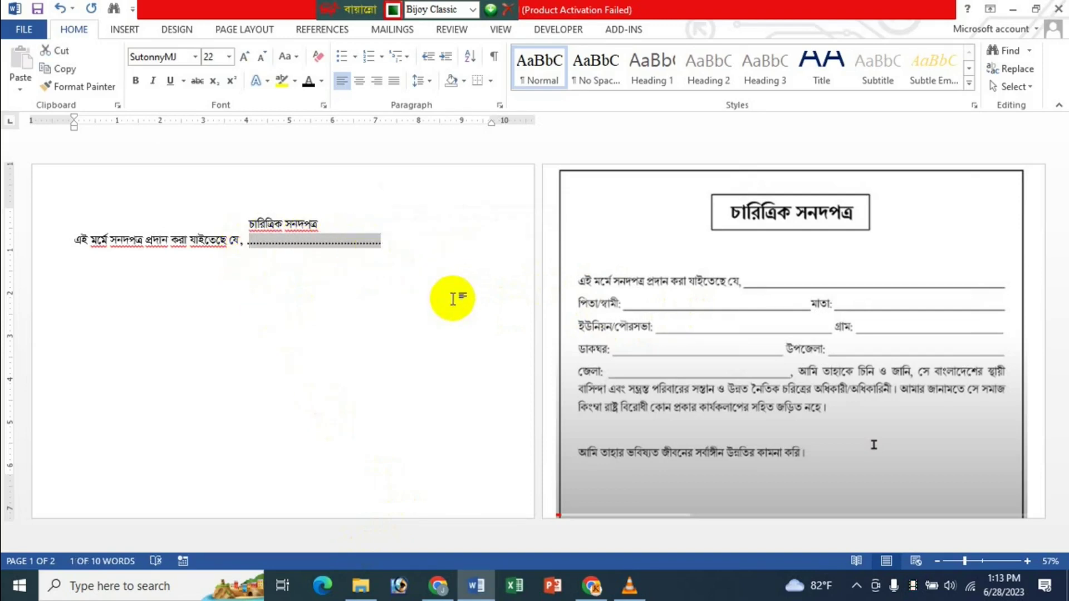
left_click(393, 239)
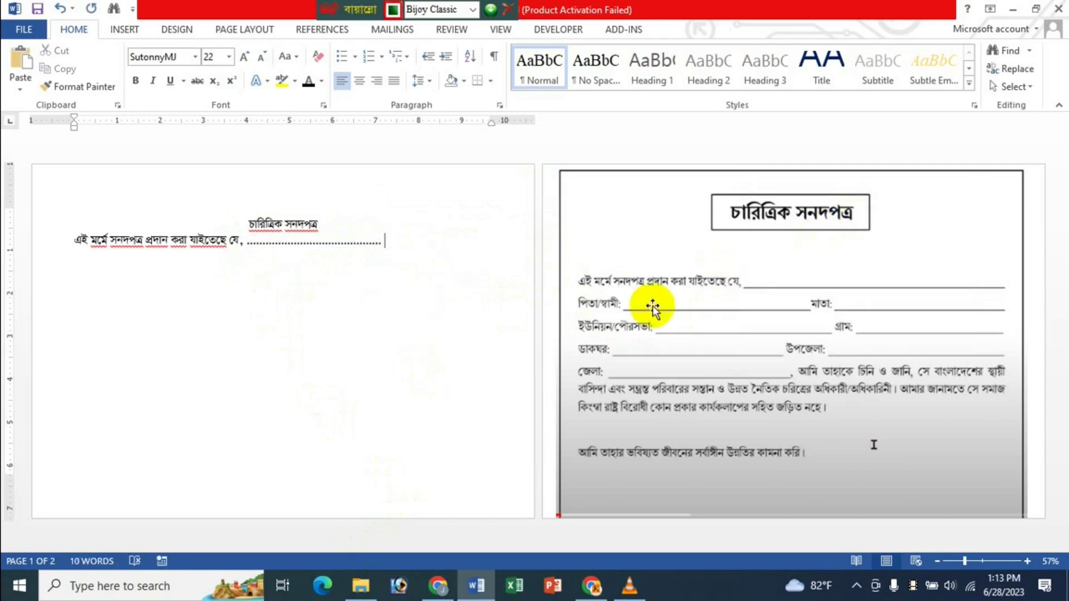
type("পি")
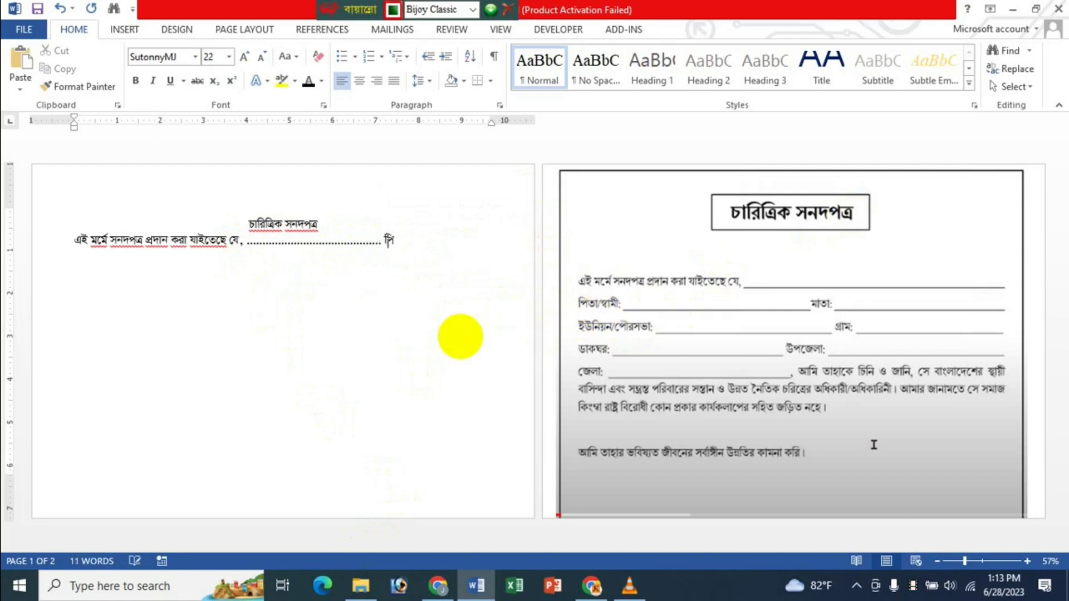
type("তা/স্বামী")
type("........................................")
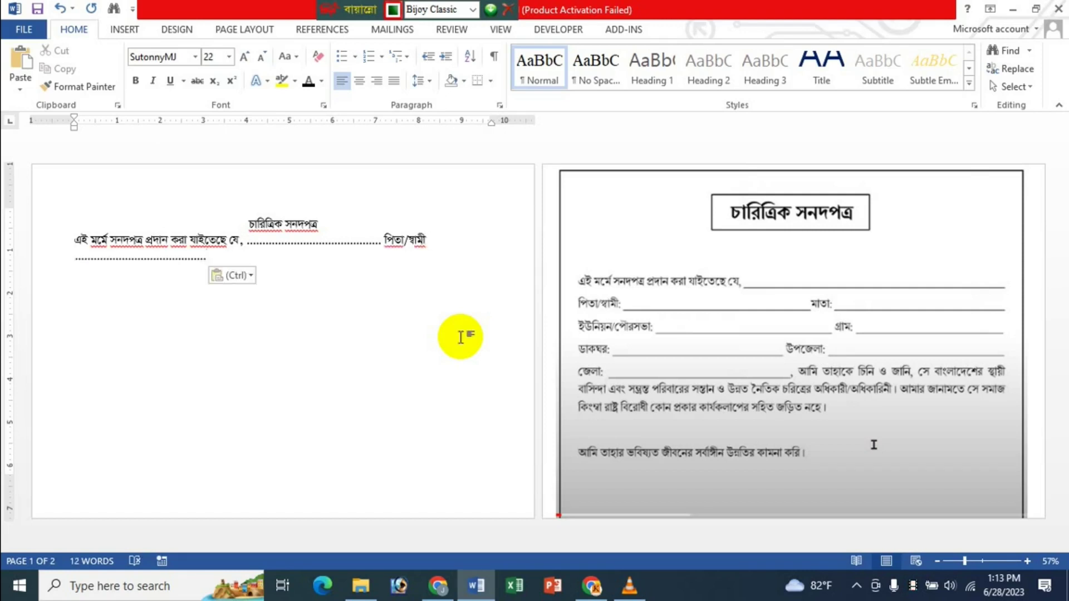
type("মাতা")
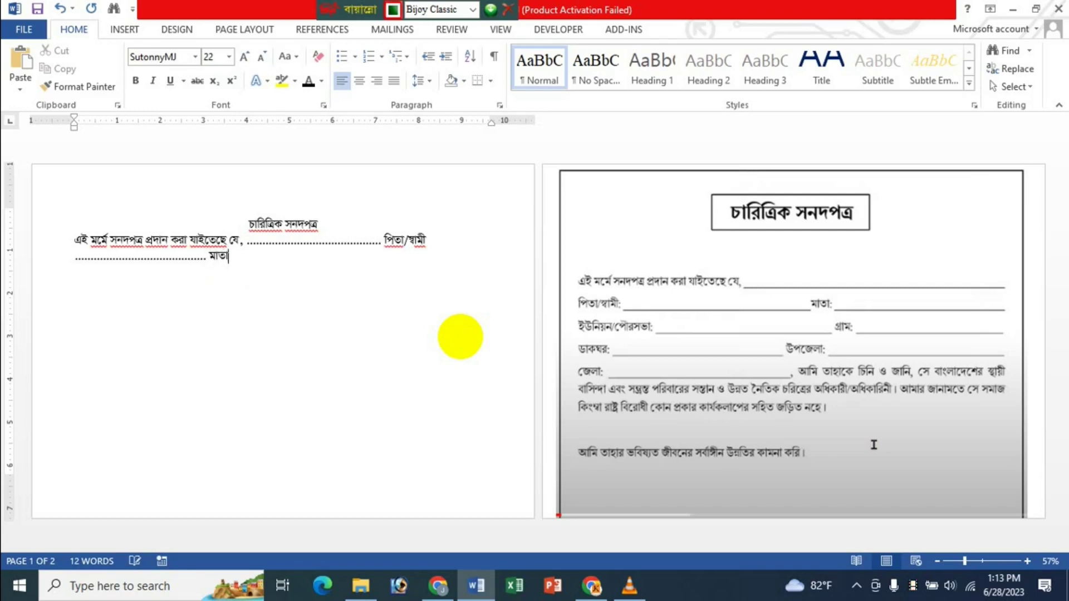
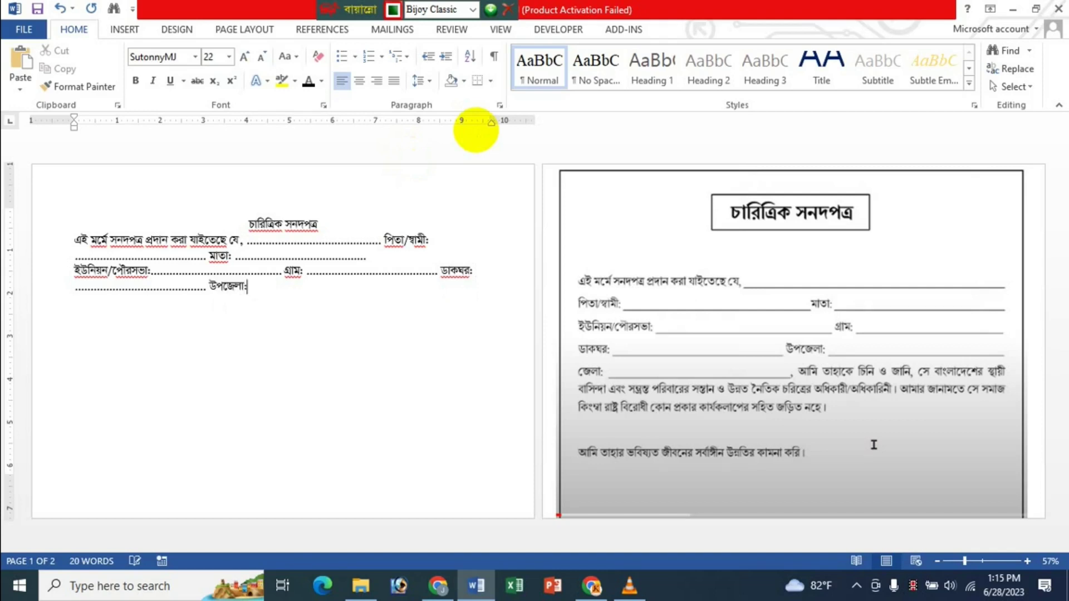
Add a dotted blank after "উপজেলা:", then the label "জেলা:" with its own dotted blank, closed by "।".
type("......................................")
type("জেলা")
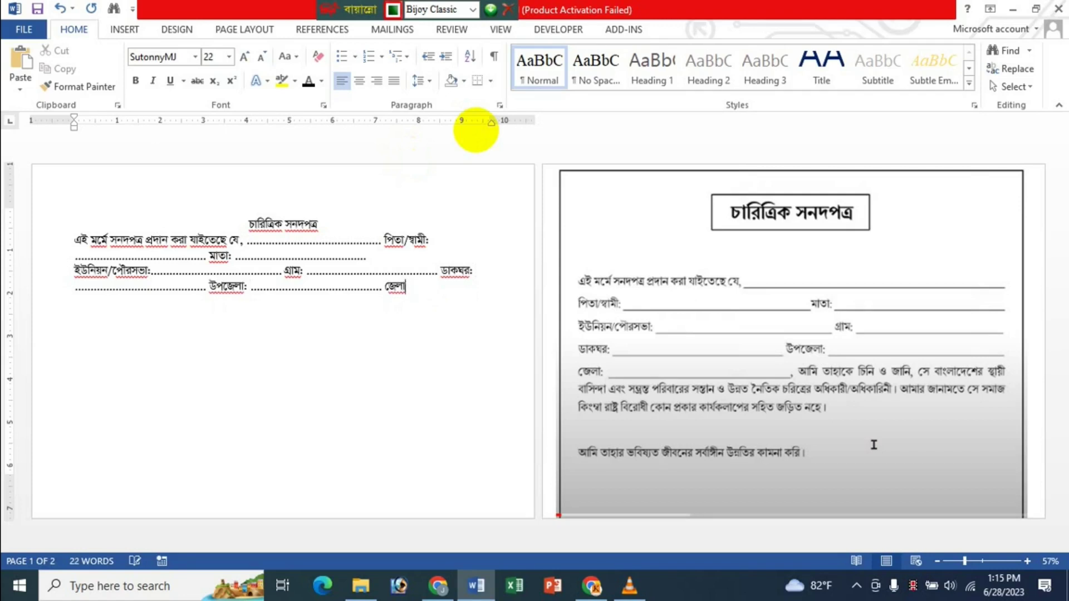
type(".....................................")
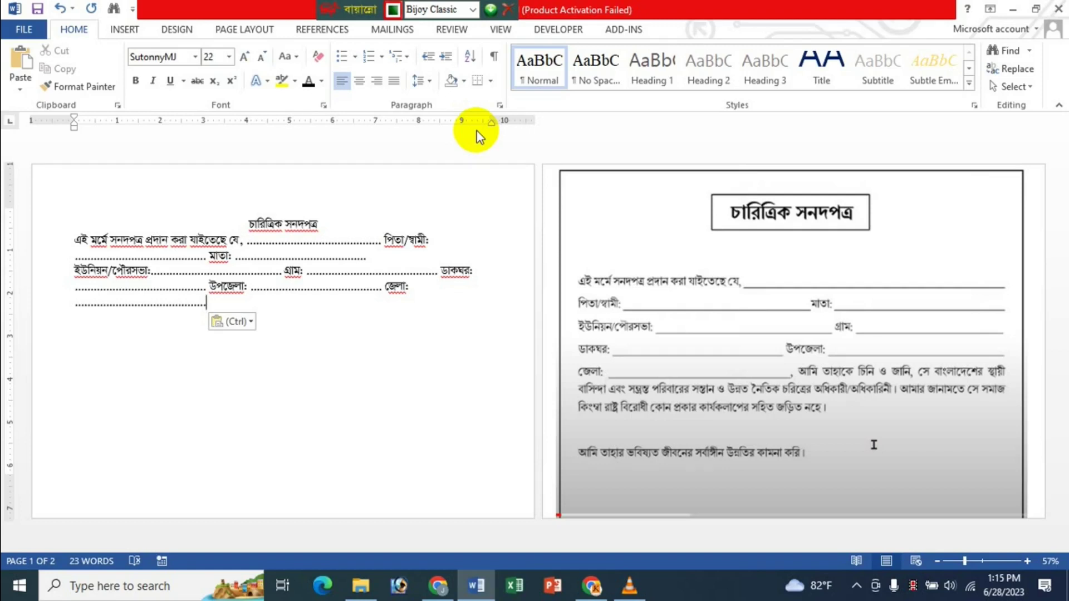
type("।")
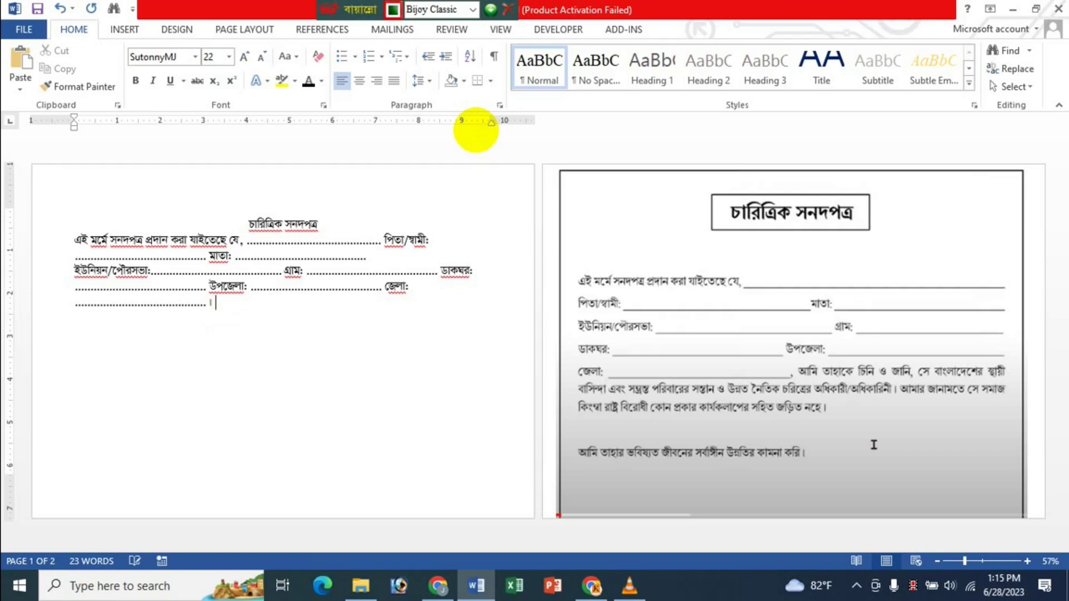
Begin the statement after the জেলা blank with "আমি তাহাকে চিনি ও জানি,".
type(" আমি হা")
key("BackSpace")
key("BackSpace")
type("তাহার")
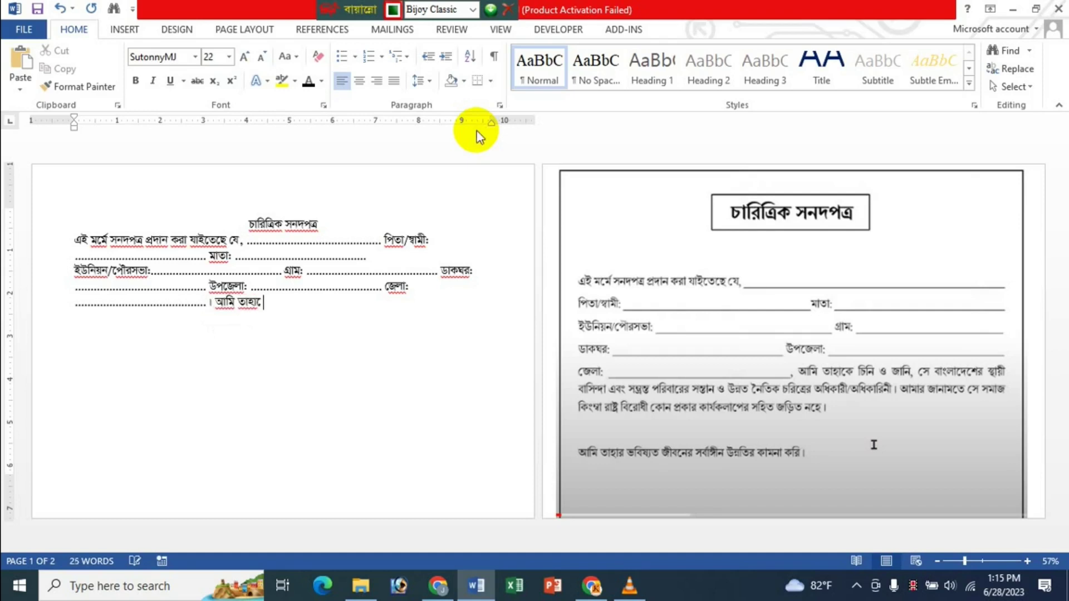
type("কে ি")
type("চনি ও জানি")
type(", ")
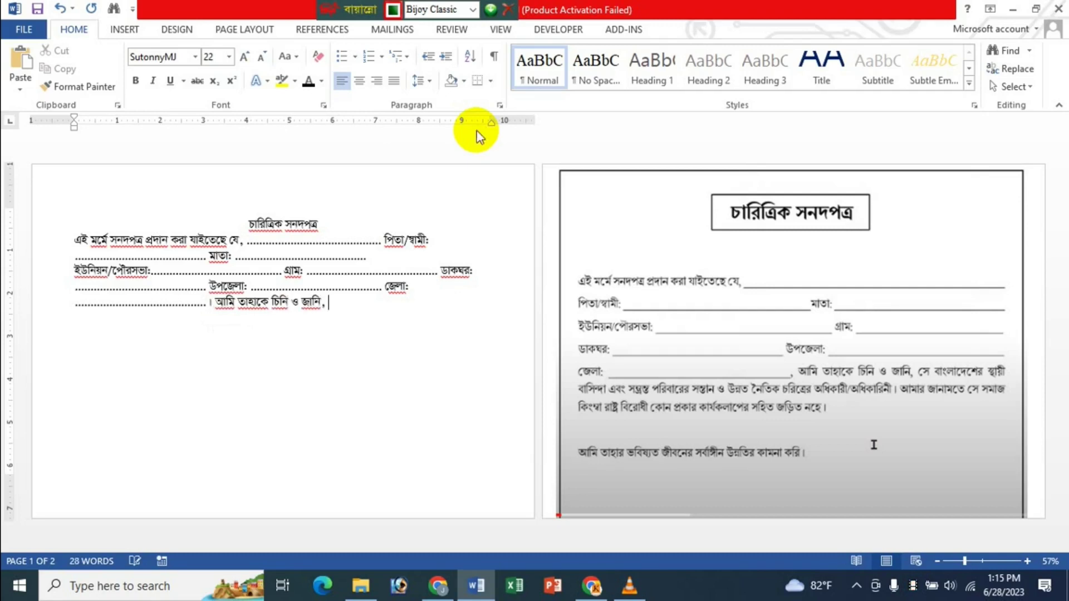
Continue the statement after "জানি," with "সে বাংলাদেশের স্থায়ী বাসিন্দা এবং সম্ভ্রান্ত পরিবারের".
type("সে বাংলাদেশের")
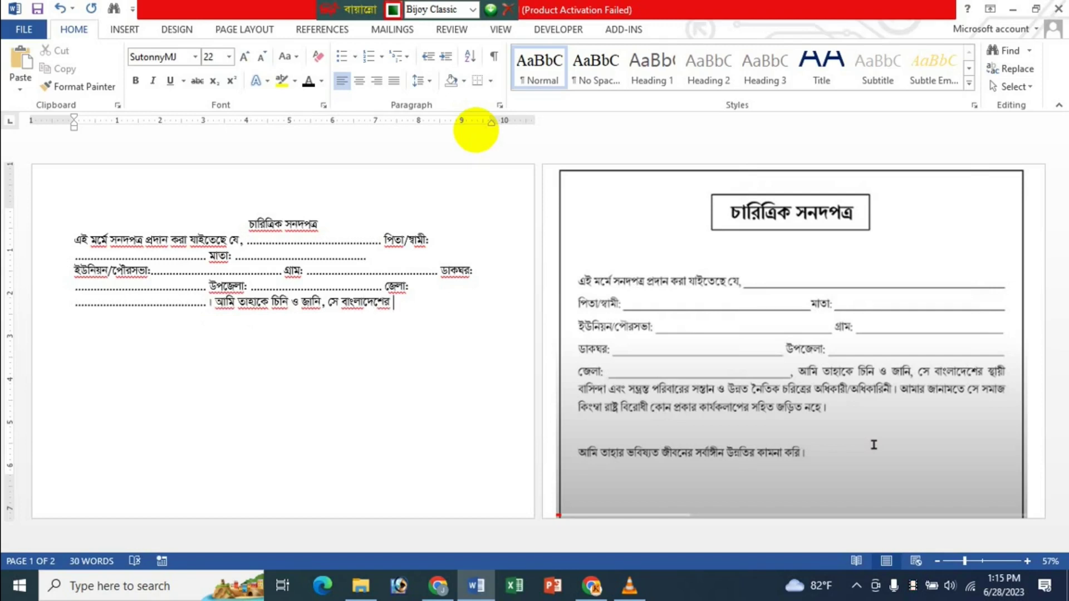
type(" স্থায়ীবাসিন্দা এবং")
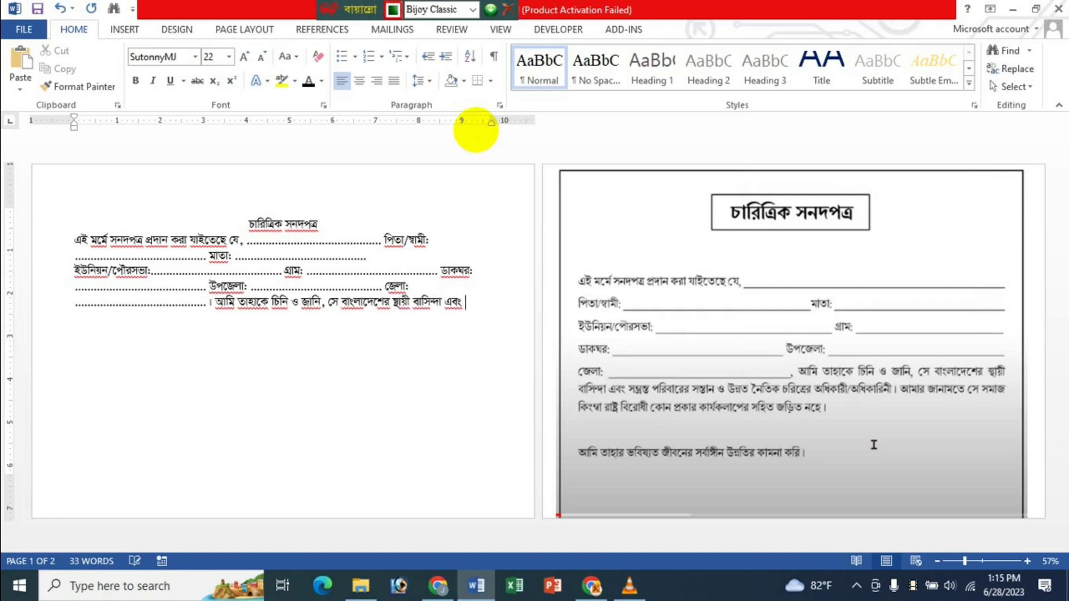
type(" সম")
type("্ভ্র")
type("ান্ত")
type(" পরিবারে")
type("র ")
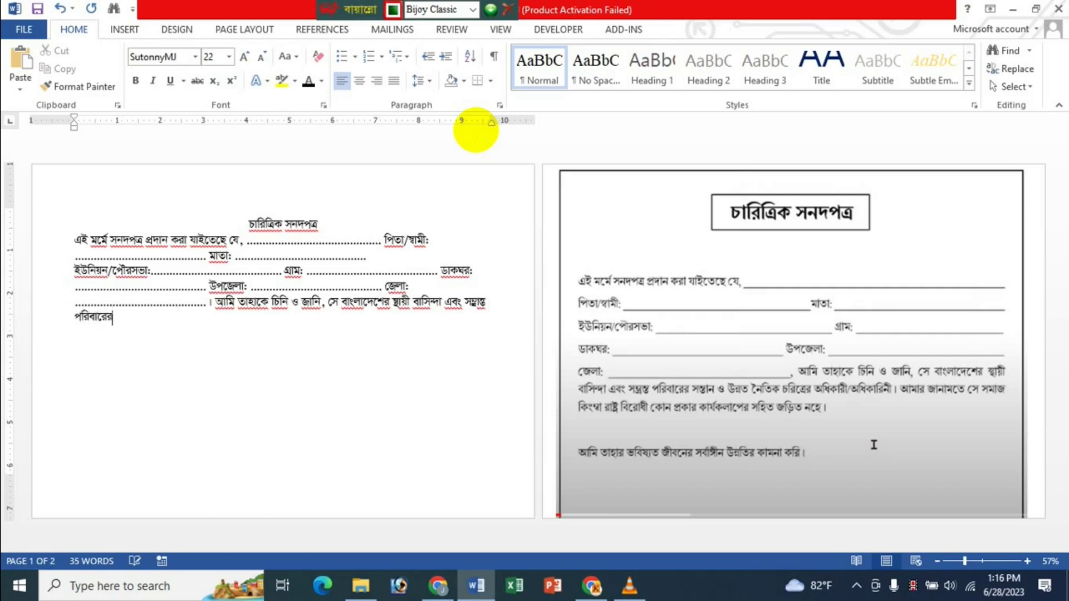
Complete the sentence after "পরিবারের" with "সন্তান ও উন্নত নৈতিক চরিত্রের অধিকারী/অধিকারিনী।".
type("সন্তান ও উন্ন")
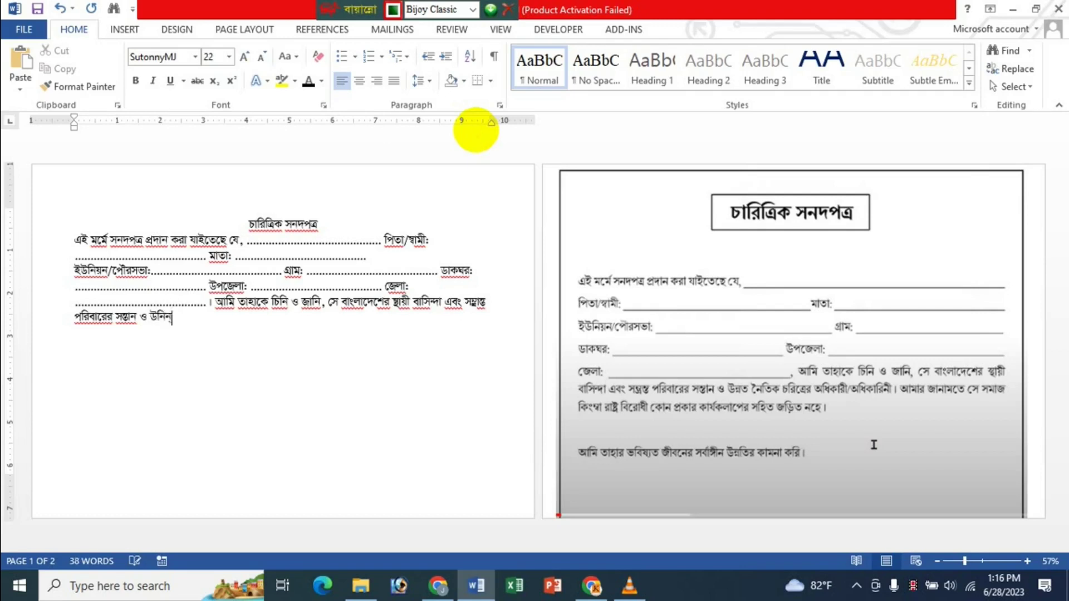
type("ন্নত নৈতিক")
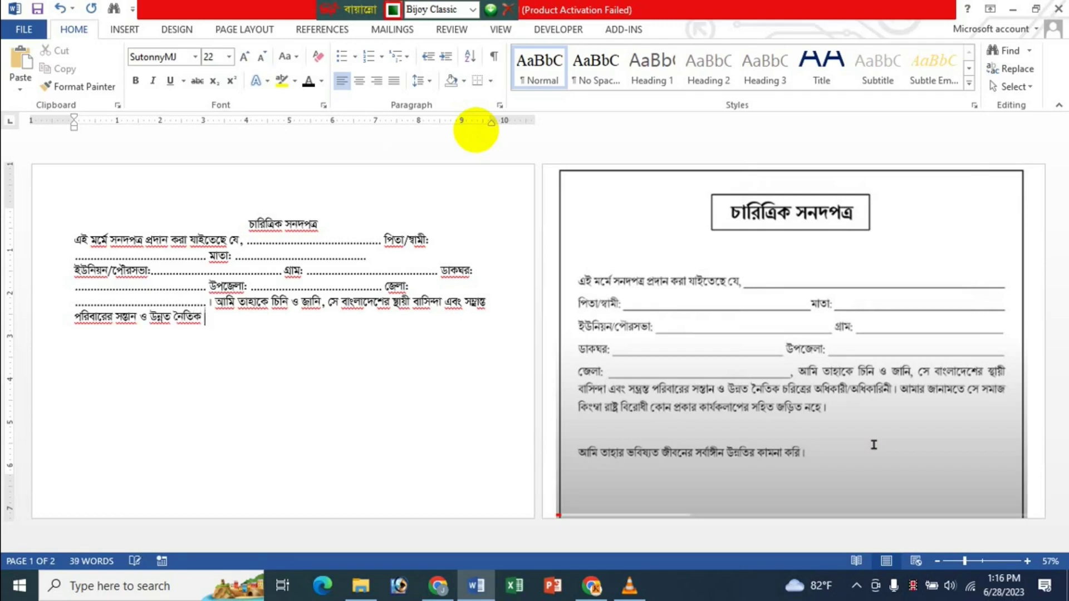
type(" চরিত্রের অধিকারী")
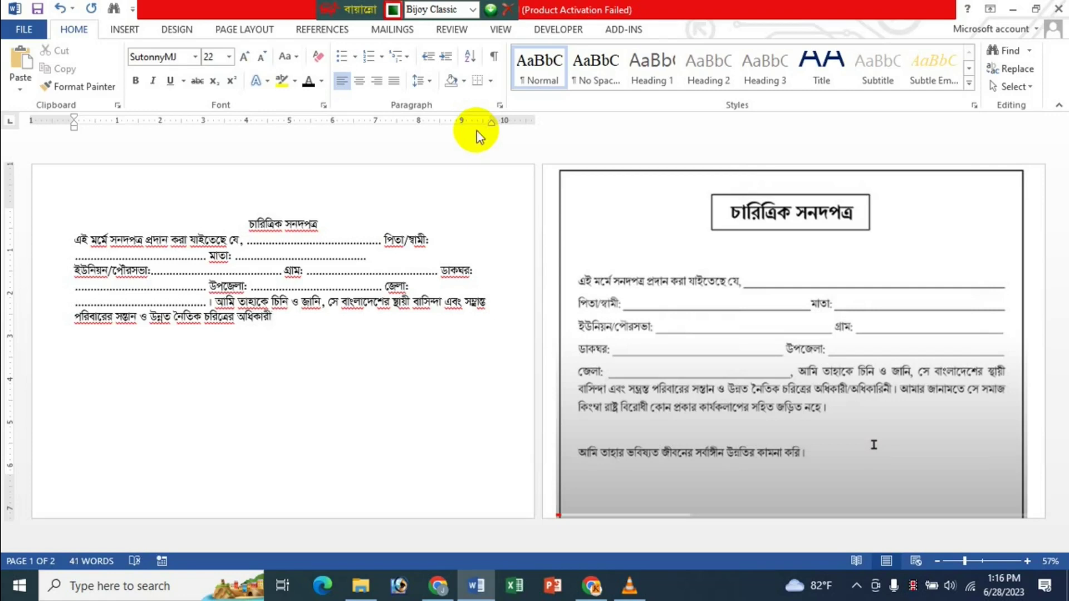
type("/অধিকারী")
key("BackSpace")
type("িনী । ")
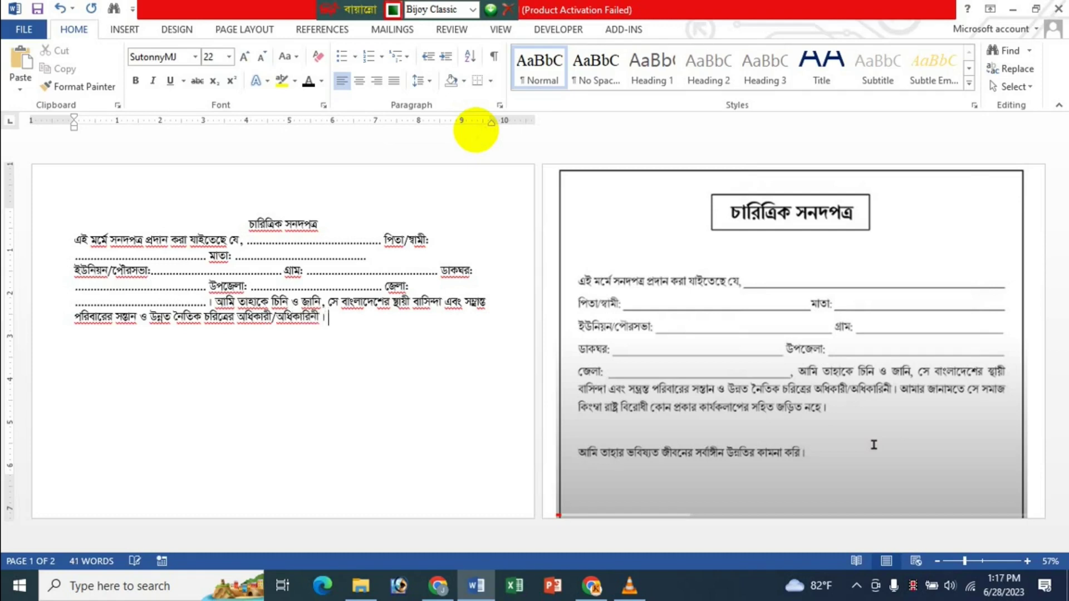
Add the sentence "আমার জানমতে সে সমাজ কিংবা রাষ্ট্র বিরোধী কোন প্রকার কার্যকলাপের সহিত জড়িত নহে।" to the same paragraph.
type("আমার জানমতে সে সমা")
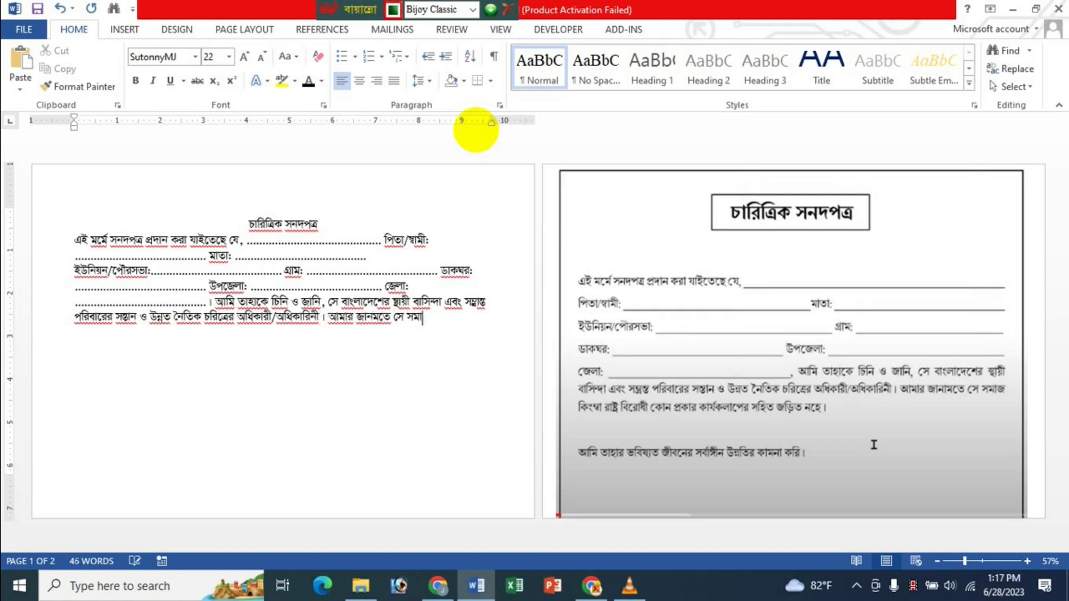
type("জ কিংবা রাষ্ট্র")
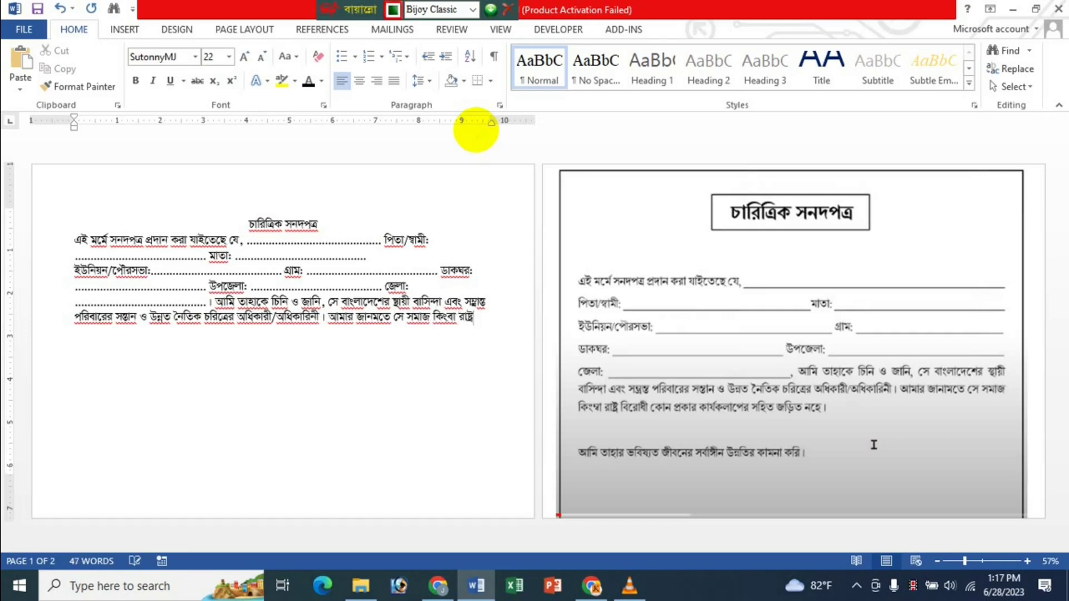
type(" বিরোধী কোন প্রকার ")
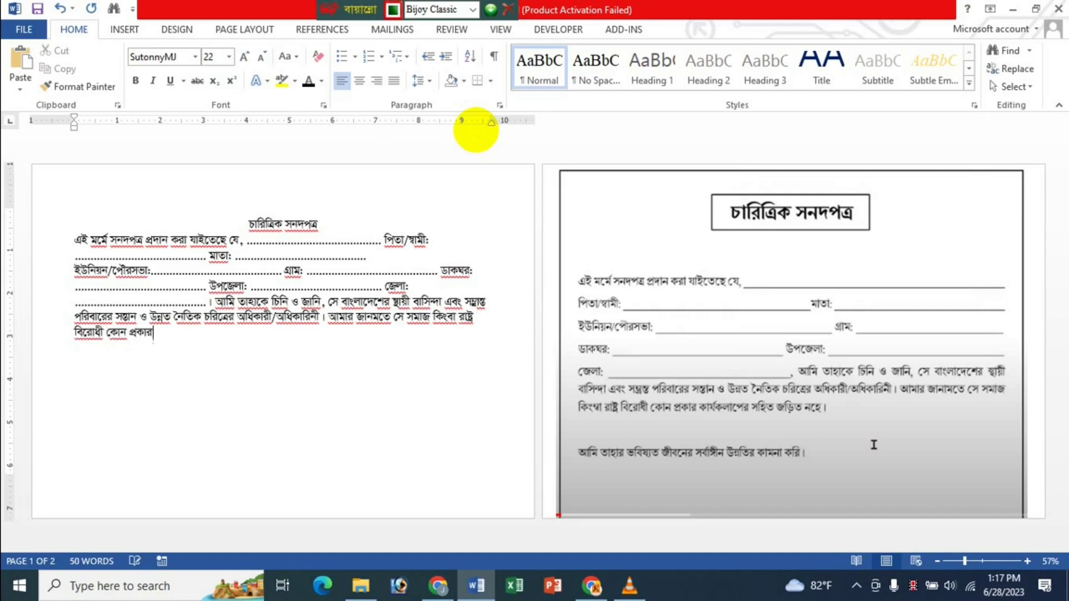
type("কাযকলাপে ")
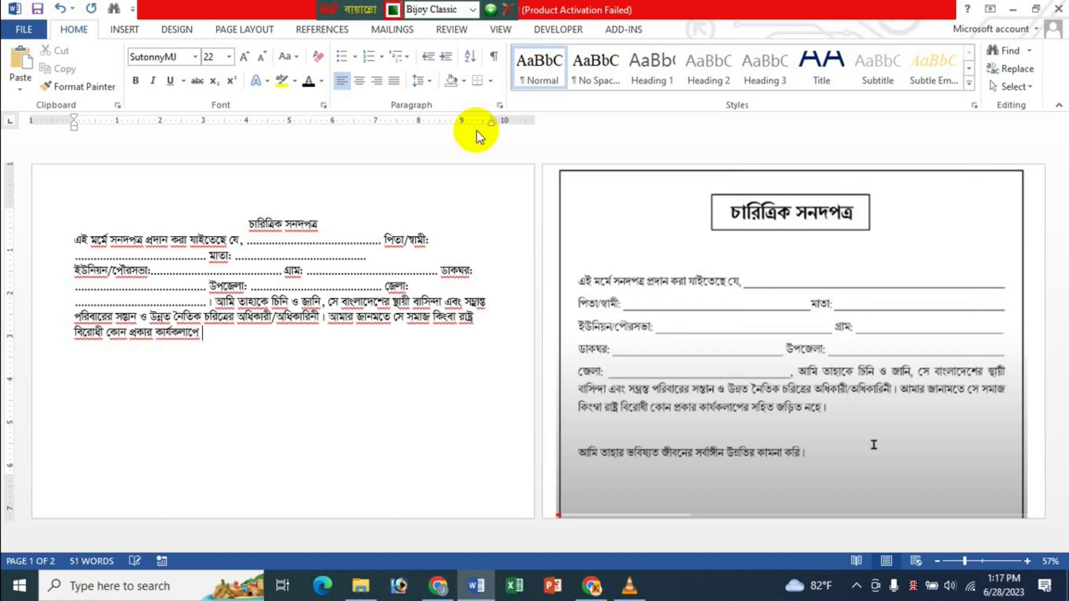
type("র সহিত জড়িত নতে")
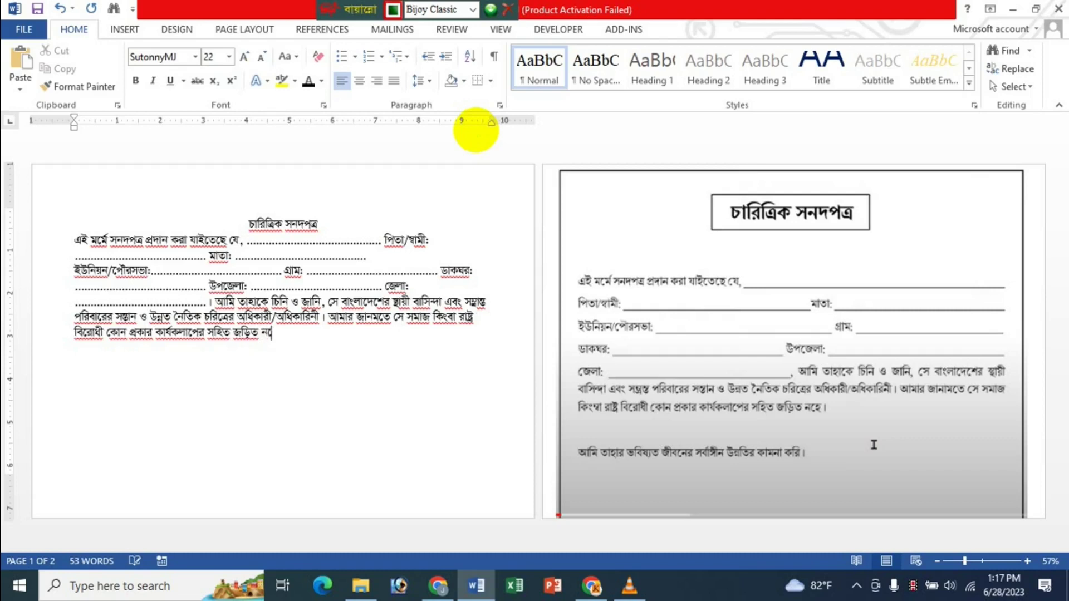
key("BackSpace")
key("BackSpace")
type("হে। ")
Enter the closing line "আমি তাহার ভবিষ্যত সর্বাঙ্গীন উন্নতির কামনা করি।" below the paragraph, separated from it by an empty line.
type("আমি তাহার ")
type("ভবি")
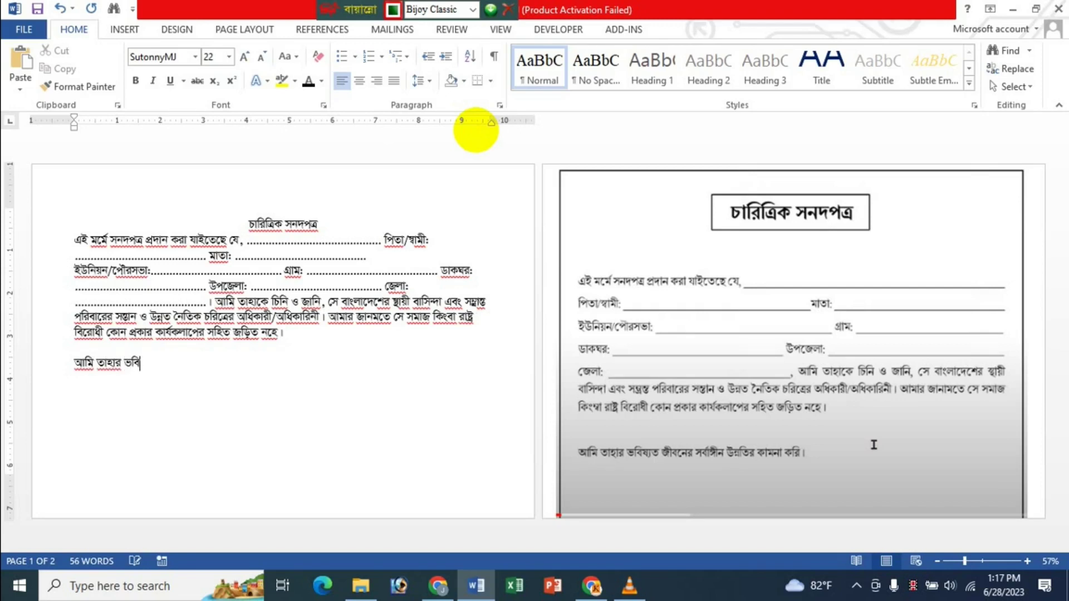
type("ষ্যত সবাঙ্গীন ্")
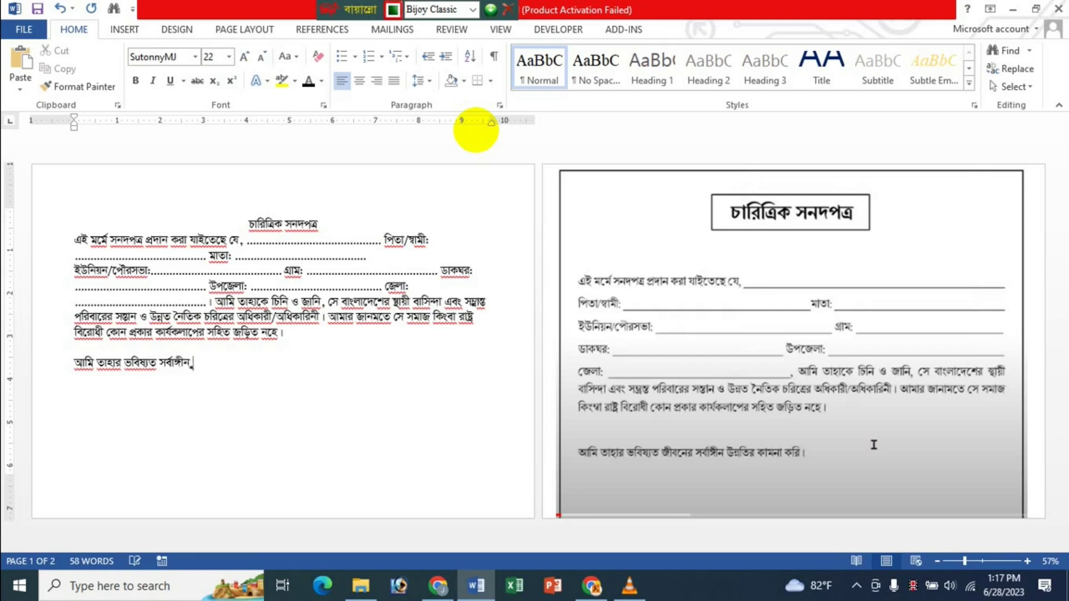
type("উন্নতির কামনা করি।")
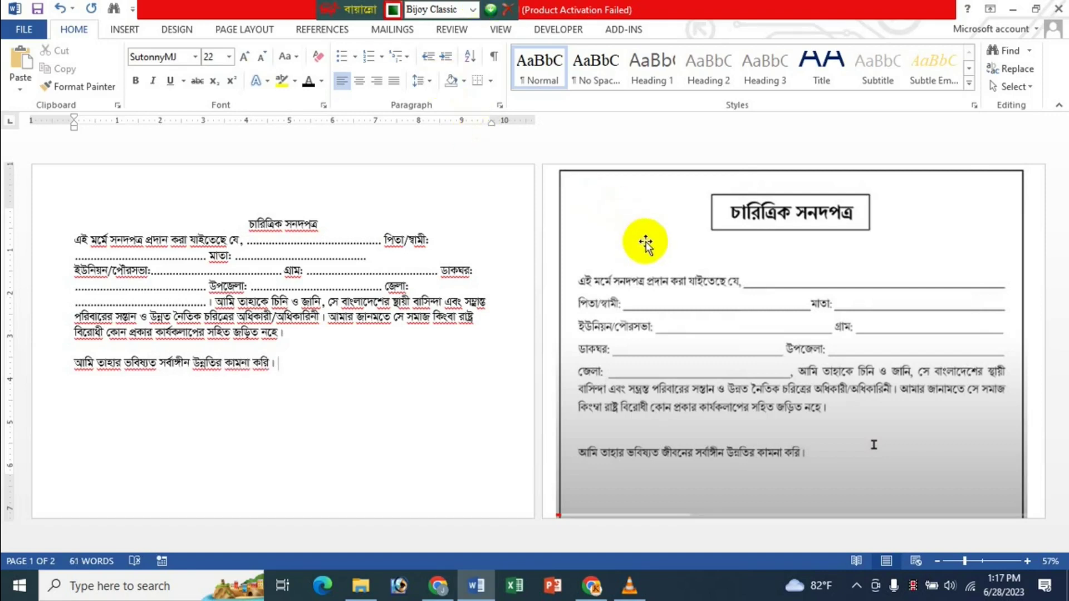
Insert an empty line between the title "চারিত্রিক সনদপত্র" and the body text.
left_click(901, 306)
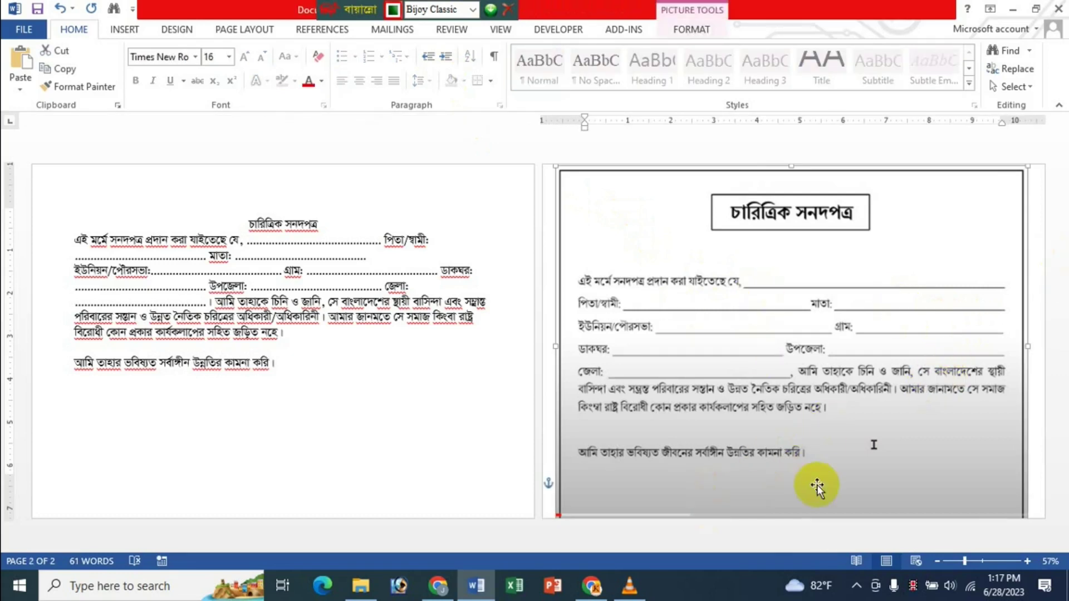
left_click(268, 319)
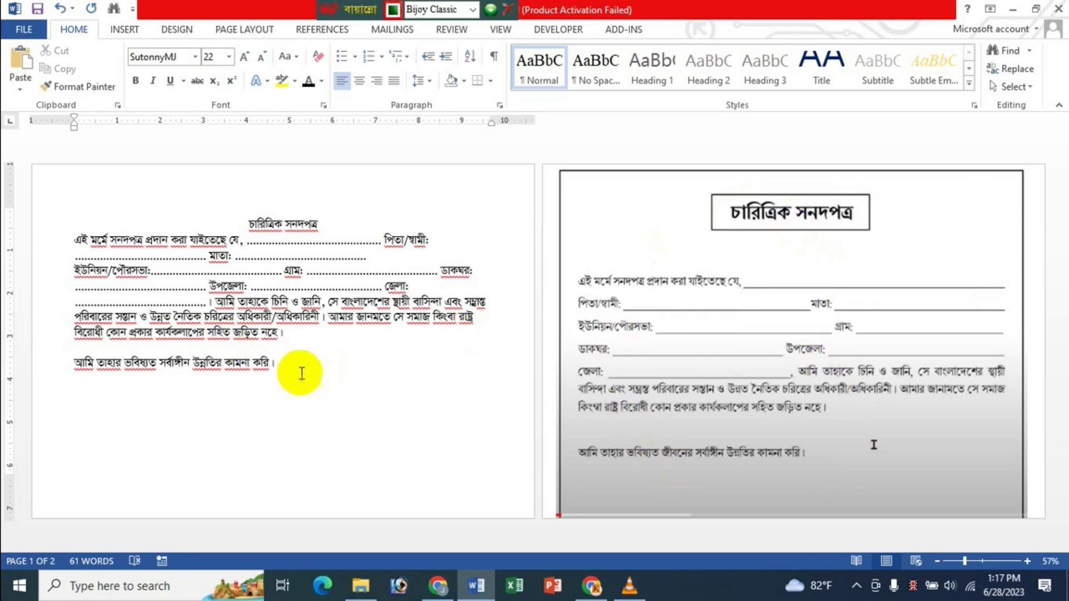
left_click(327, 225)
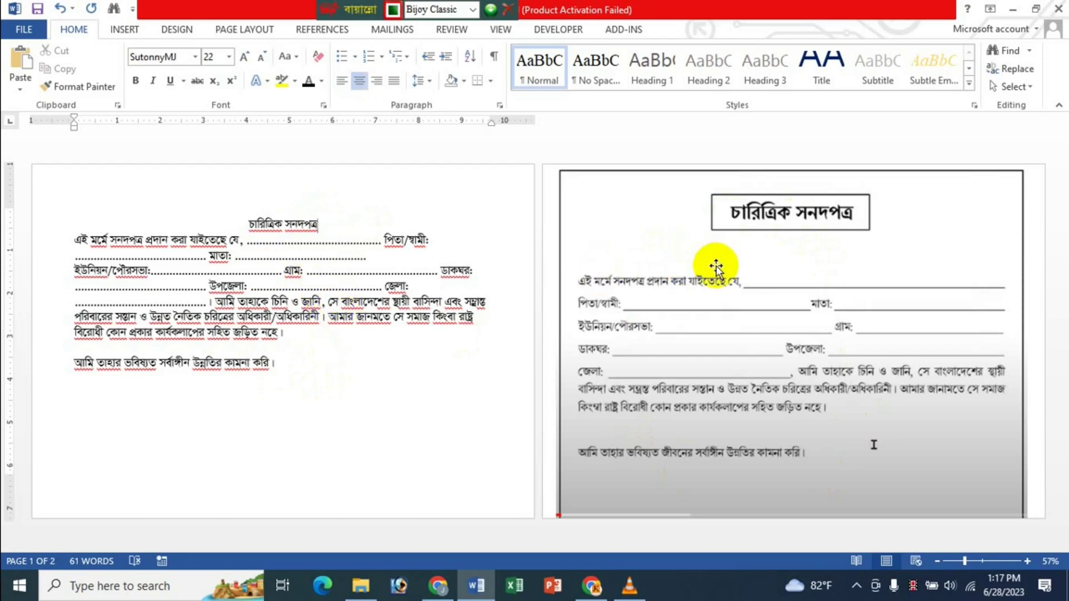
key("Return")
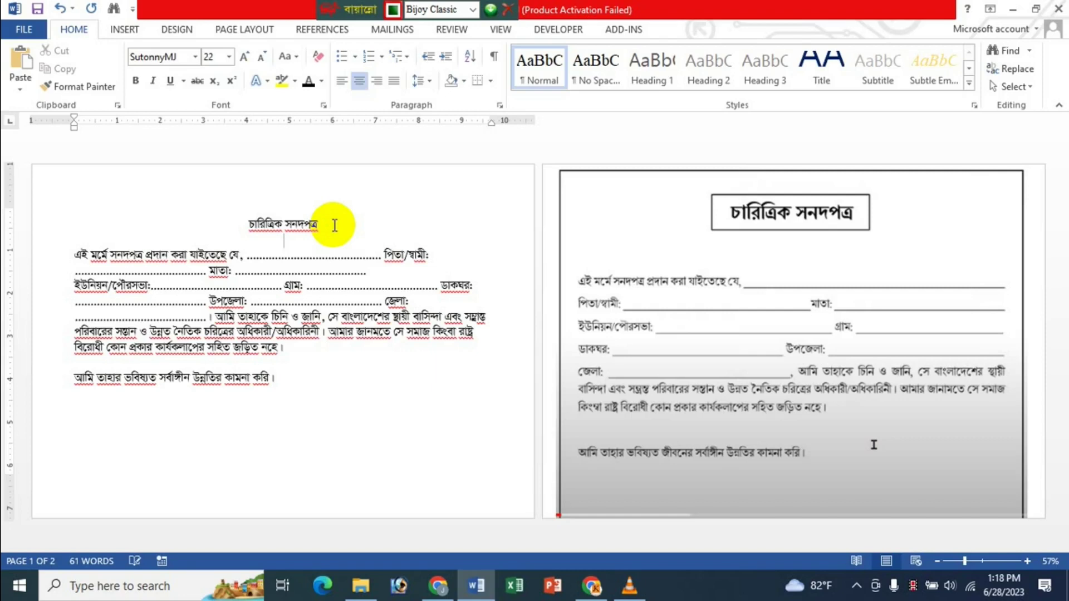
Enlarge the spacing below the title by trying font size 31 on the empty line and settling on 26.
key("ctrl+bracketright")
key("ctrl+bracketright")
key("ctrl+bracketright")
key("ctrl+bracketright")
key("ctrl+bracketright")
key("ctrl+bracketright")
key("ctrl+bracketright")
key("ctrl+bracketright")
key("ctrl+bracketright")
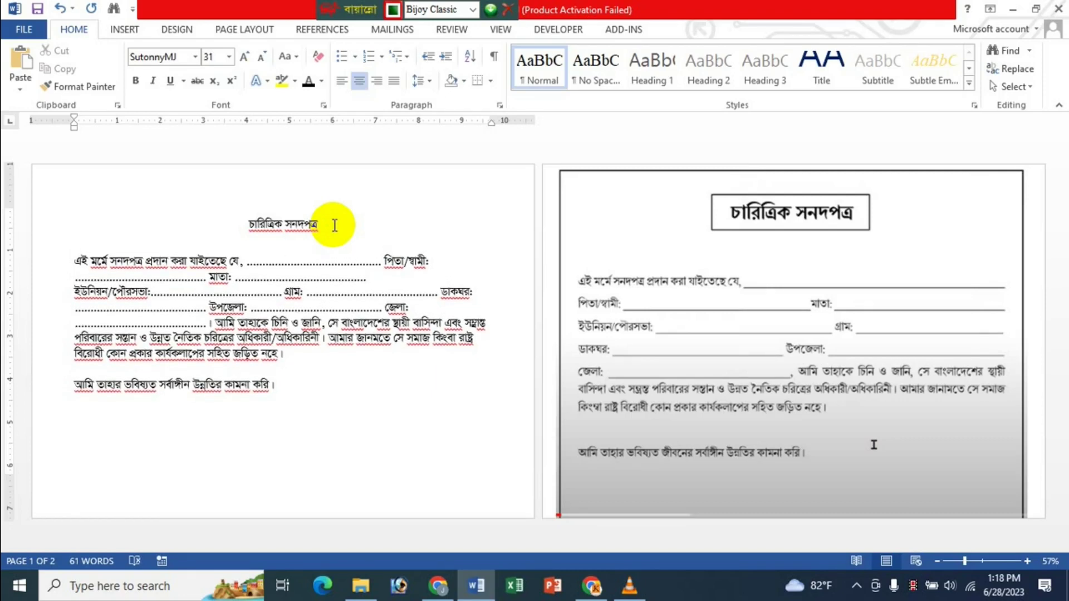
key("ctrl+bracketleft")
key("ctrl+bracketleft")
key("ctrl+bracketleft")
key("ctrl+bracketleft")
key("ctrl+bracketleft")
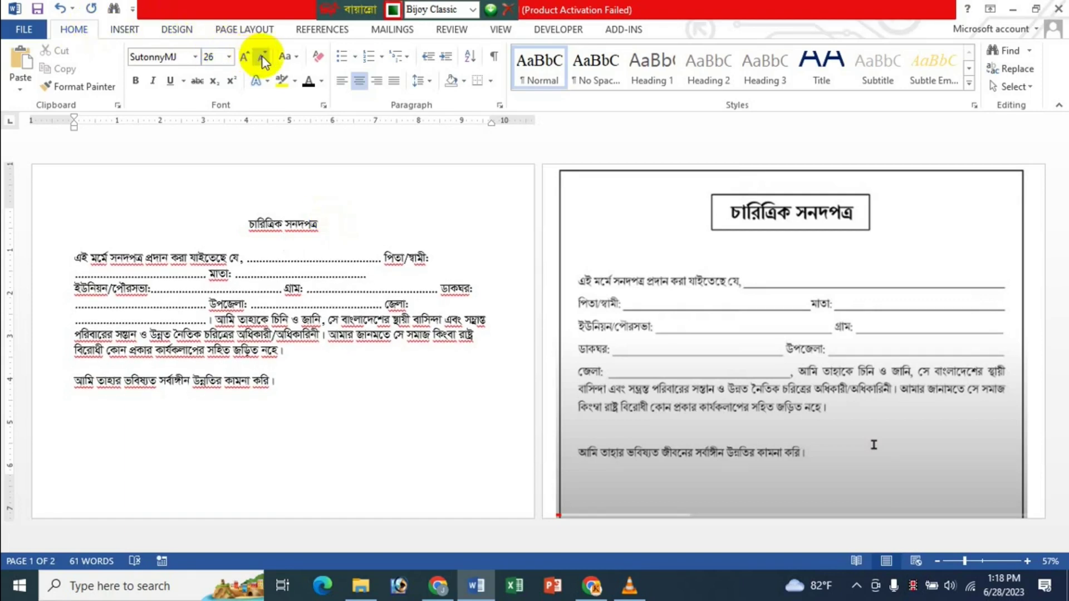
Try the empty line under the title at font size 72 and return it to 26.
left_click(246, 58)
left_click(246, 57)
left_click(246, 58)
left_click(246, 58)
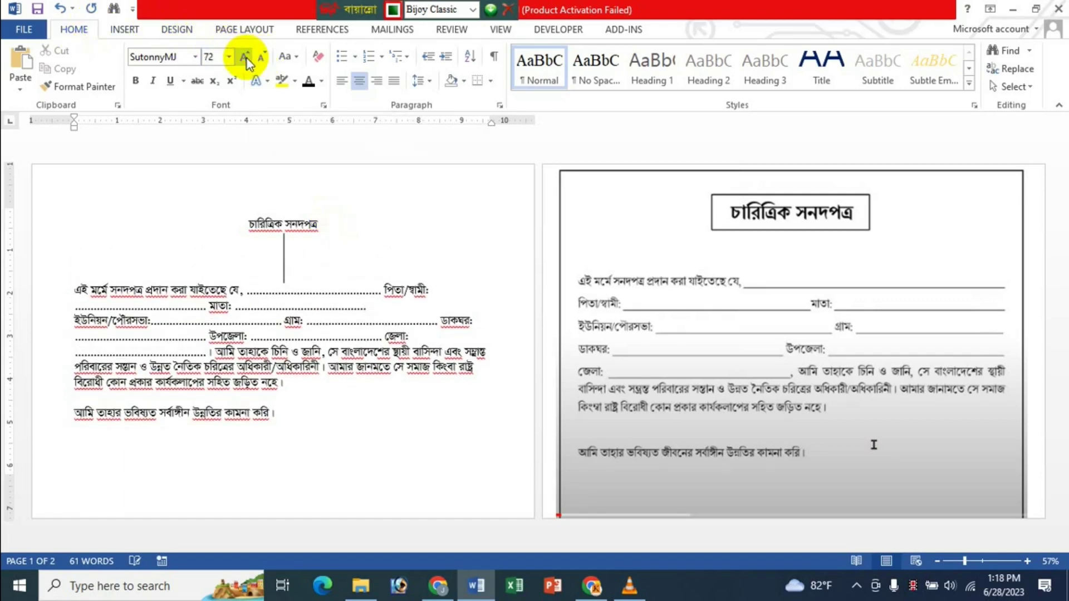
left_click(263, 59)
left_click(263, 59)
left_click(263, 59)
left_click(262, 59)
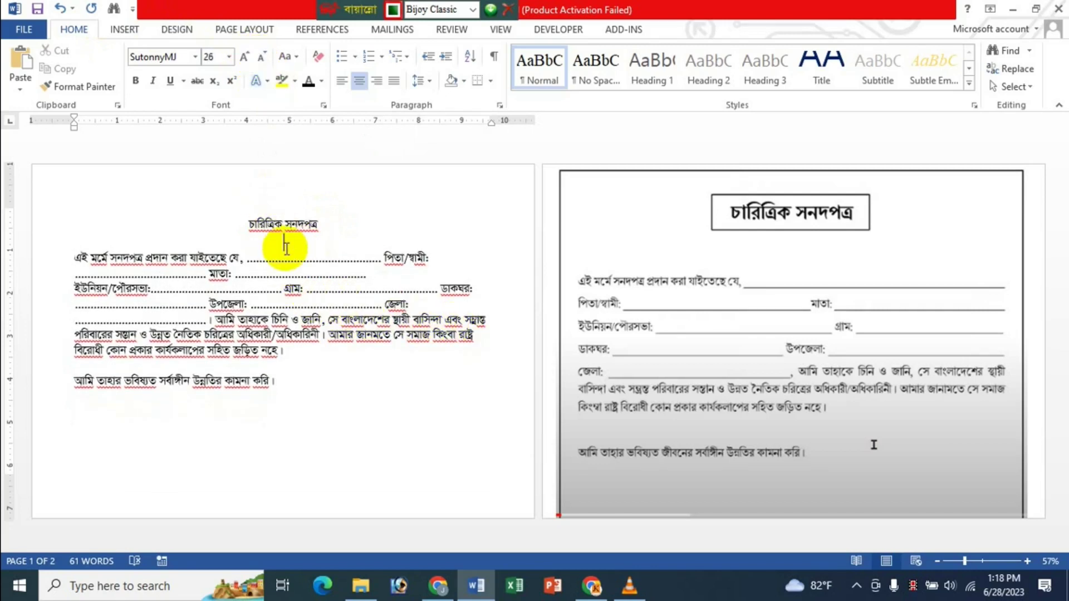
Set the font size of the empty line under the title to 29.
key("ctrl+bracketright")
key("ctrl+bracketright")
key("ctrl+bracketright")
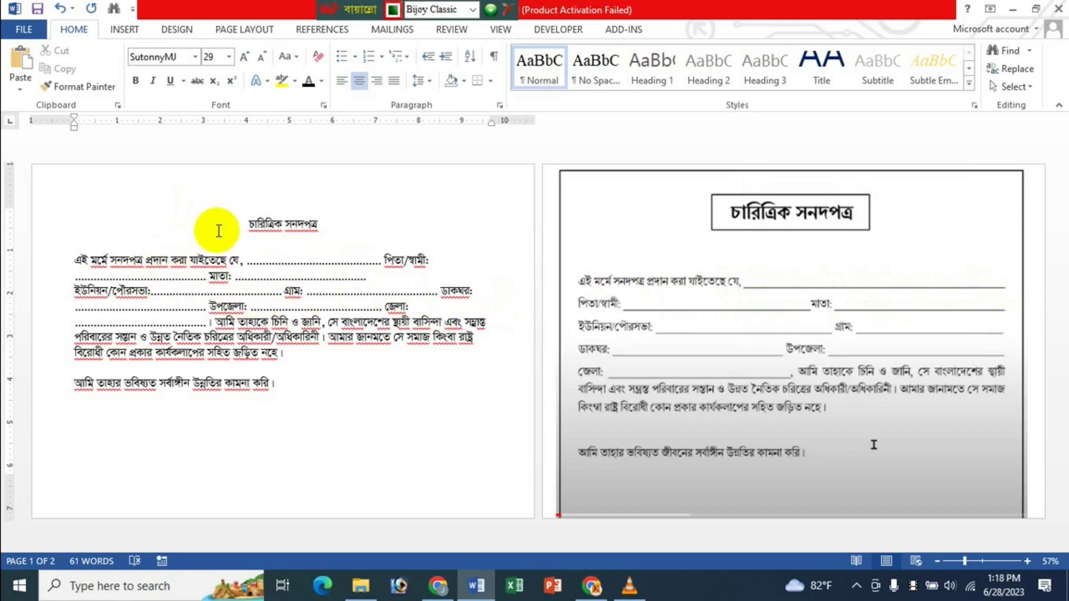
Reduce the font size of all body text below the title, including the closing line, to 16.
left_click(232, 277)
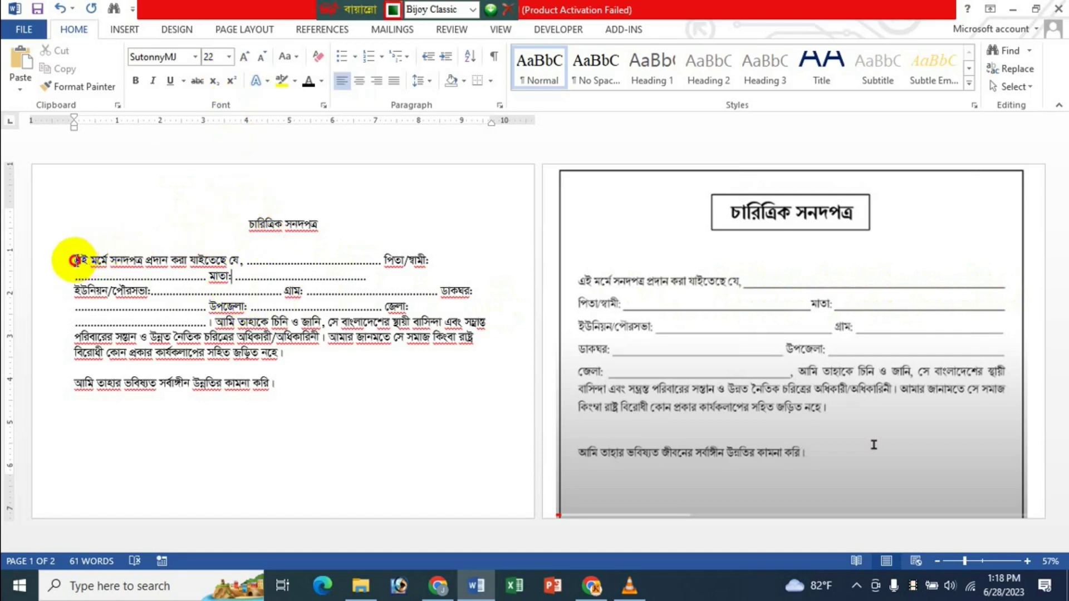
left_click_drag(74, 257, 282, 382)
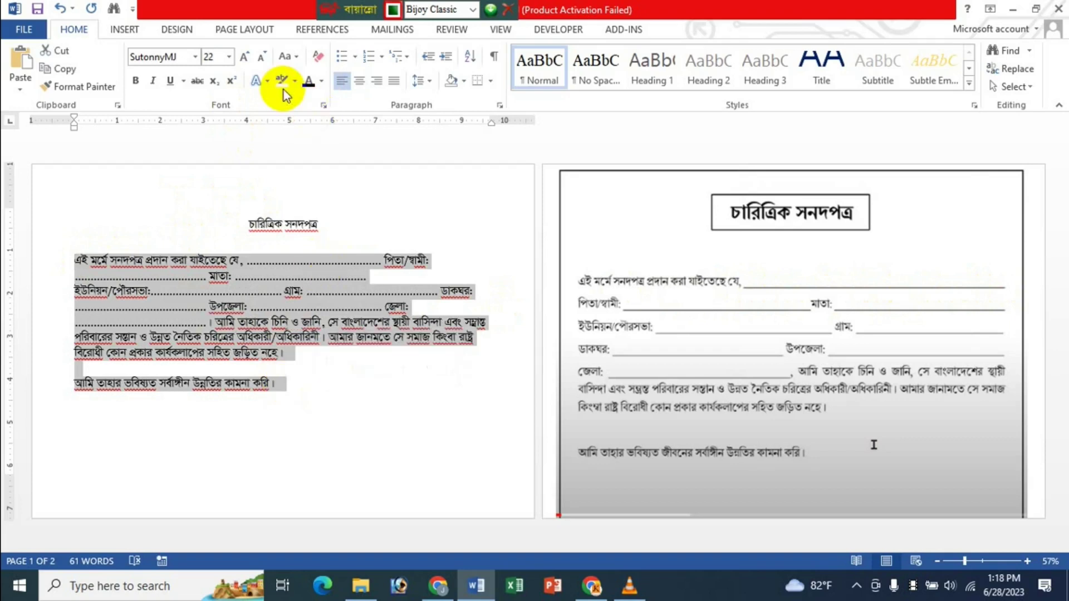
left_click(259, 58)
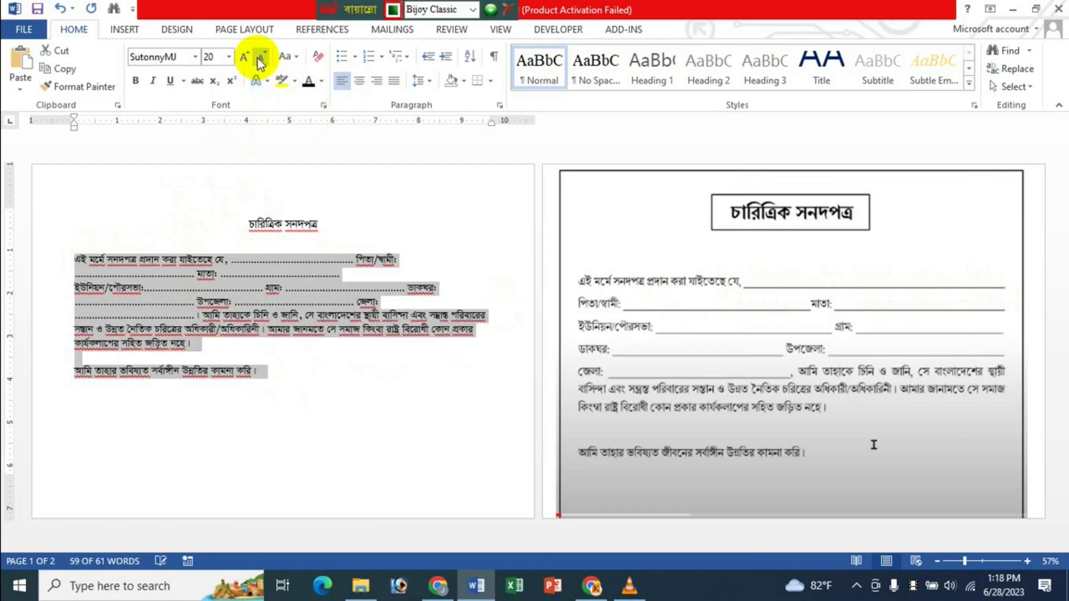
left_click(258, 59)
left_click(258, 59)
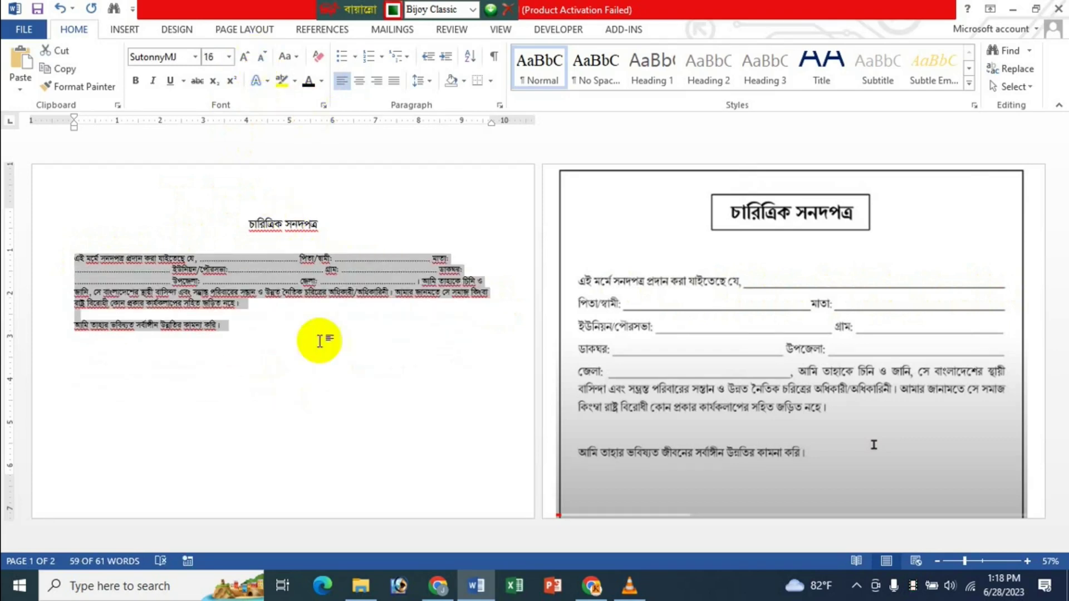
left_click(270, 339)
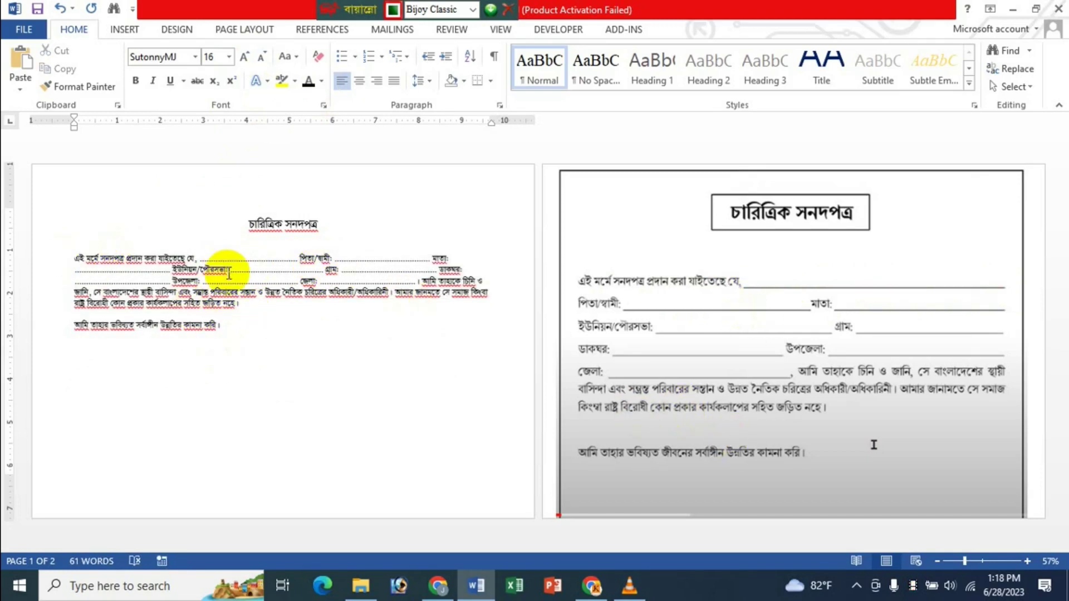
Lengthen the dotted blank after "যে," so it fills the rest of the first line, with "পিতা/স্বামী:" starting the second line.
left_click(252, 259)
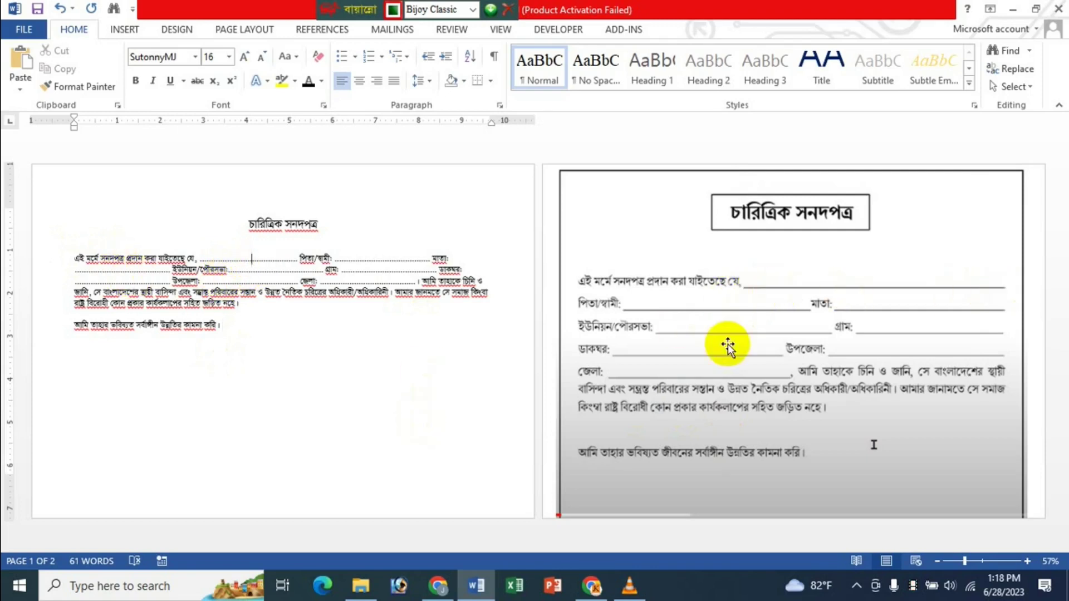
type("...........................")
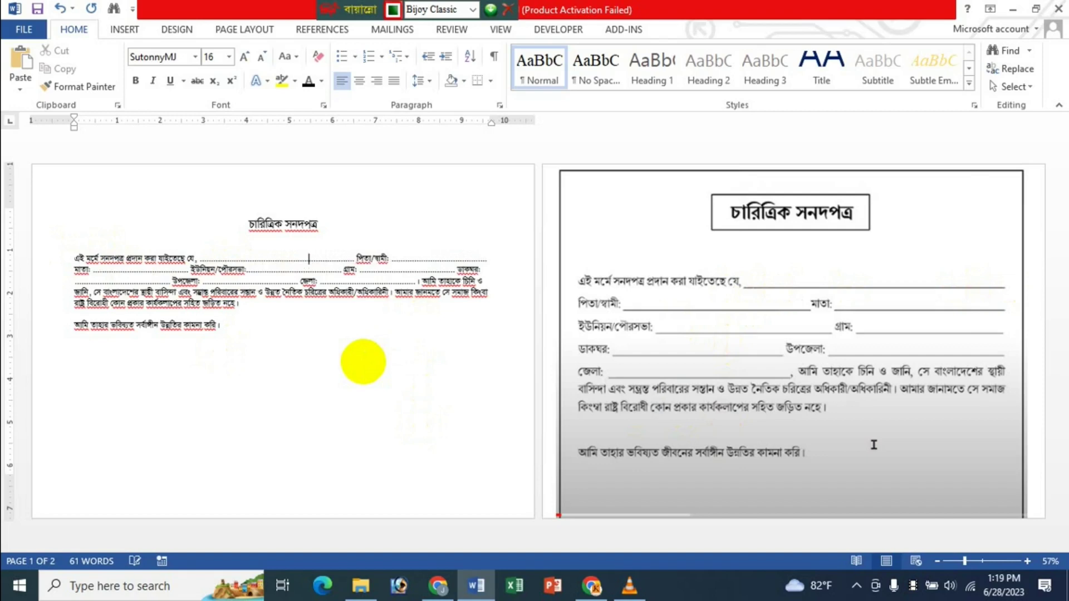
type("..........................................")
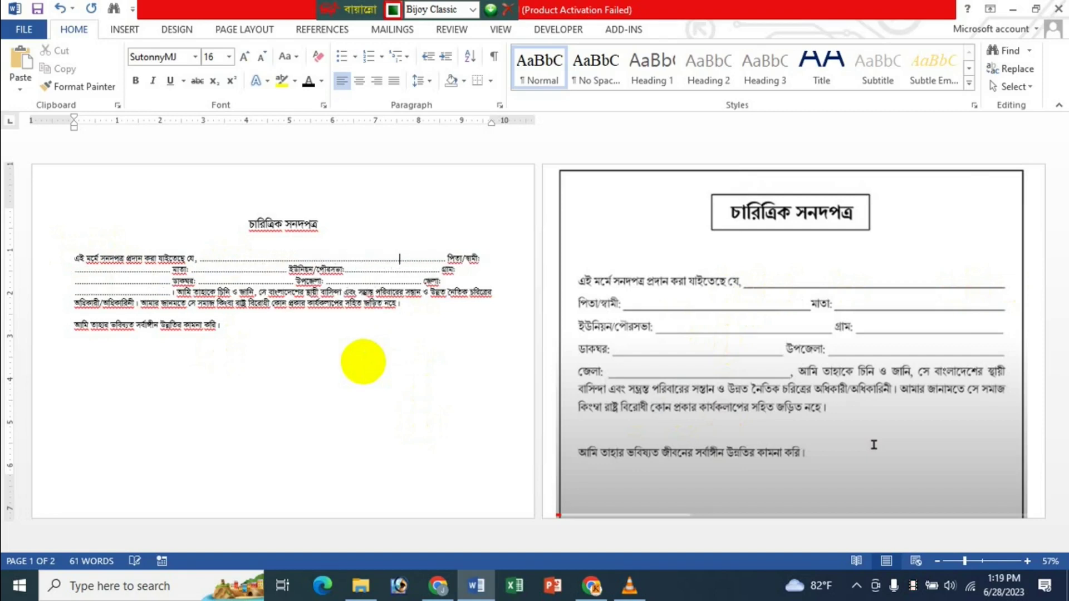
type("..............")
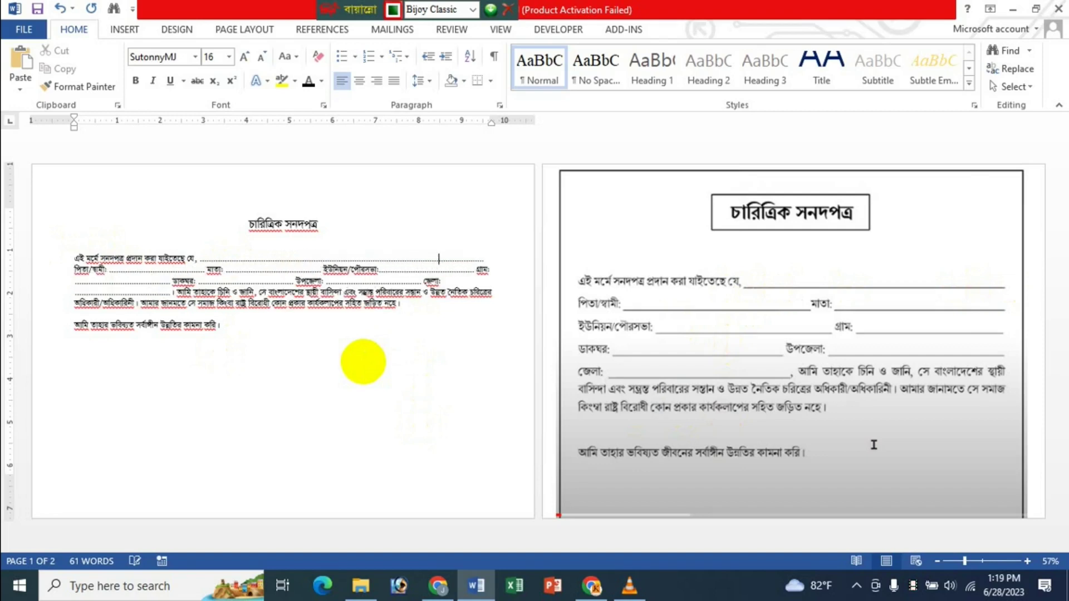
type("... পিতা/স্বামী:")
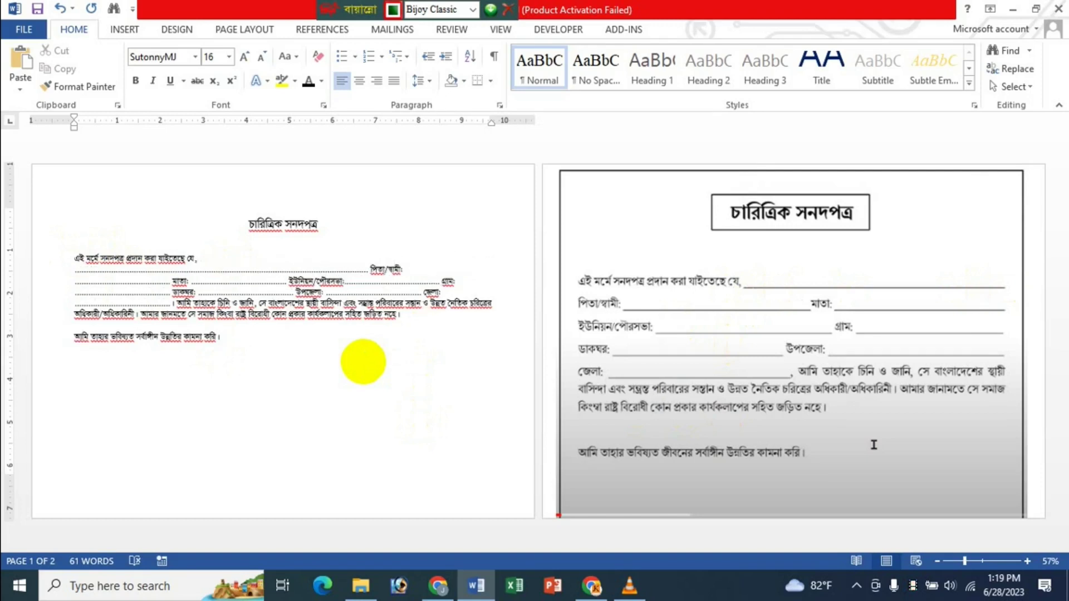
key("BackSpace")
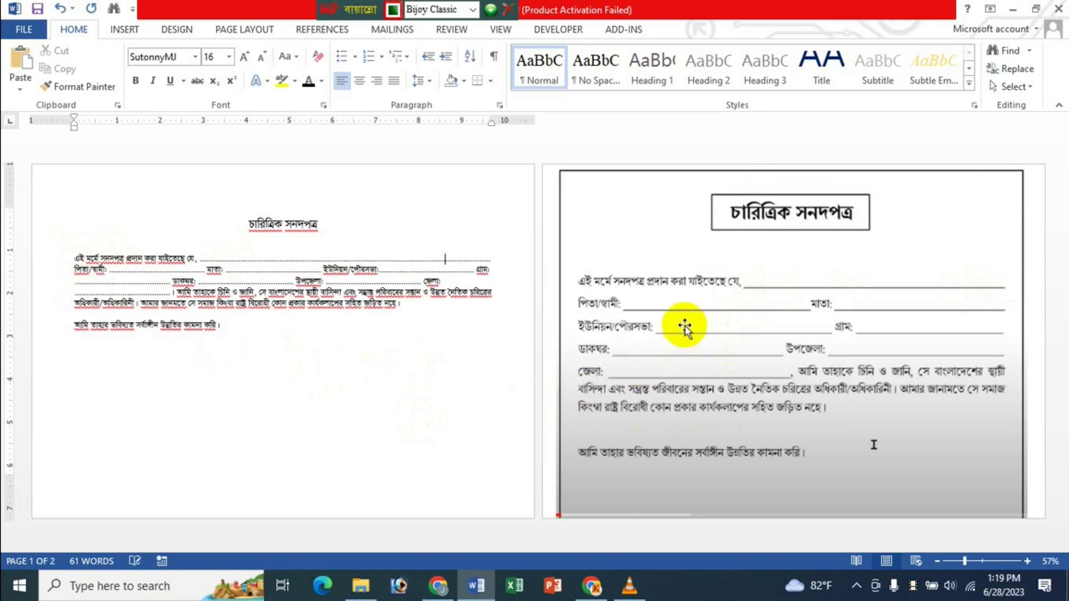
Lengthen the dotted blanks after "পিতা/স্বামী:" and "মাতা:" so they fill the second line and "ইউনিয়ন/পৌরসভা:" starts the third.
left_click(155, 271)
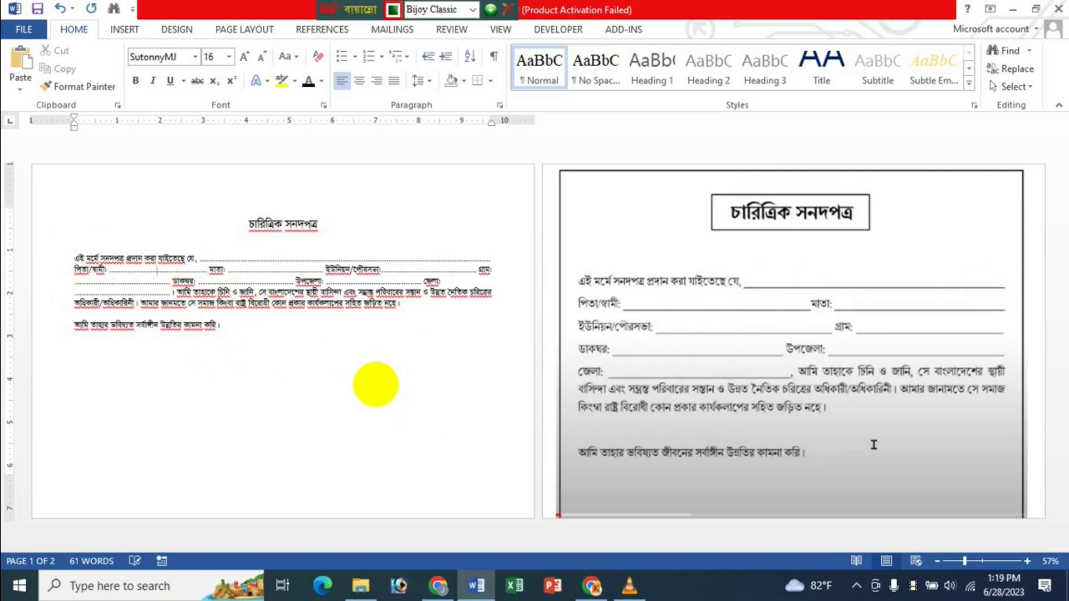
type("....................")
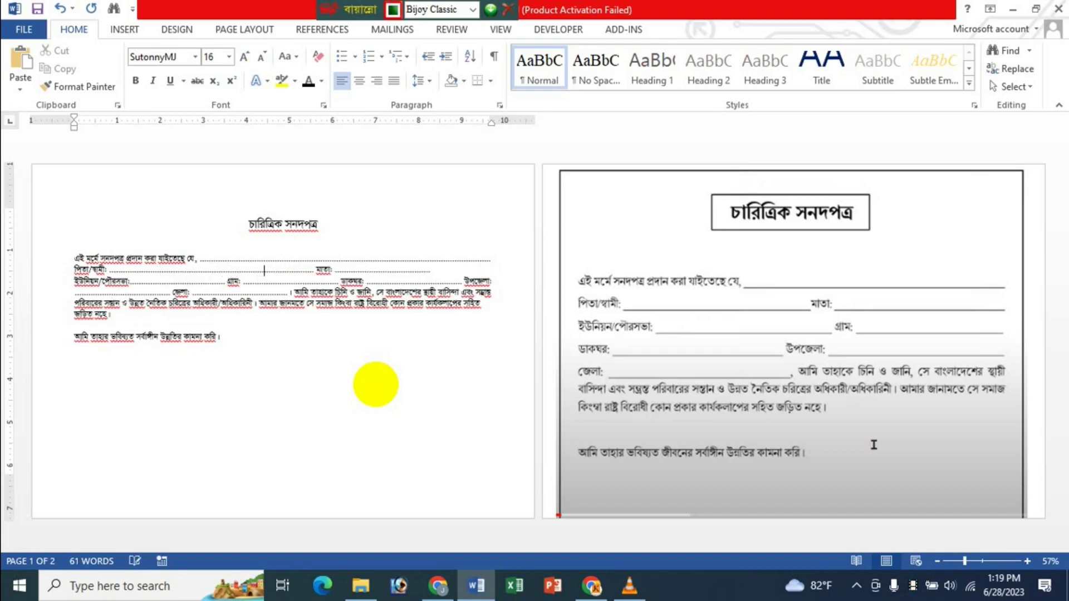
left_click(417, 270)
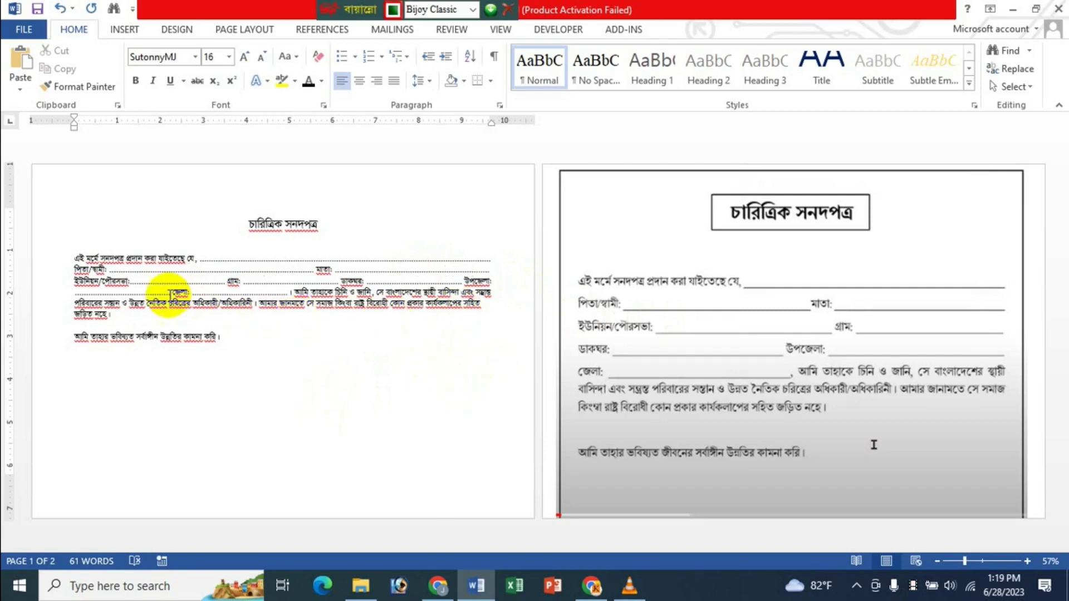
Lengthen the dotted blanks after "ইউনিয়ন/পৌরসভা:" and "গ্রাম:" so they fill the third line and "ডাকঘর:" starts the fourth.
left_click(159, 284)
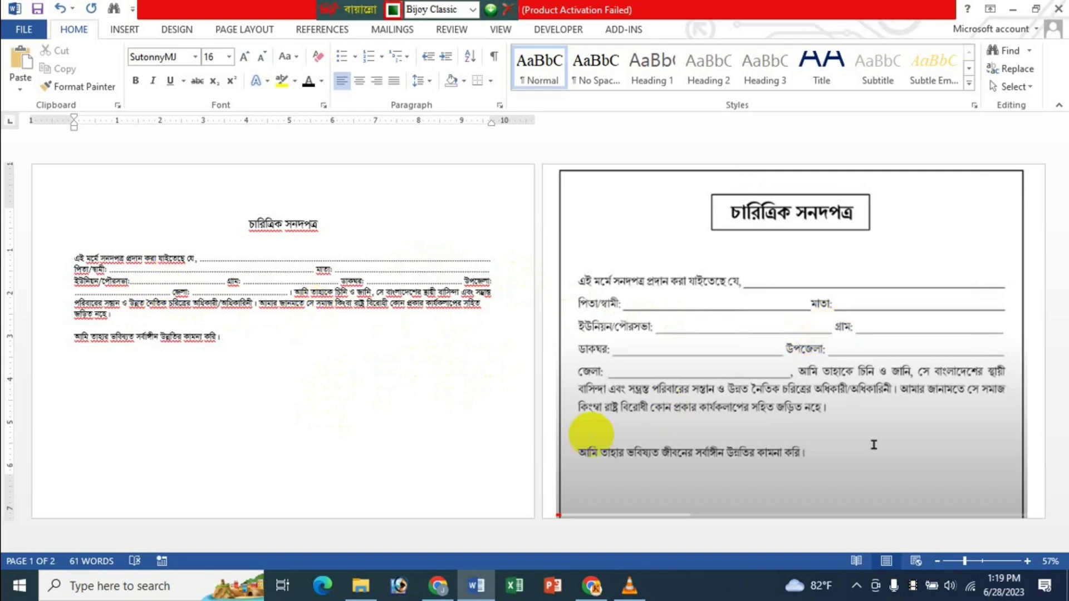
type("...............")
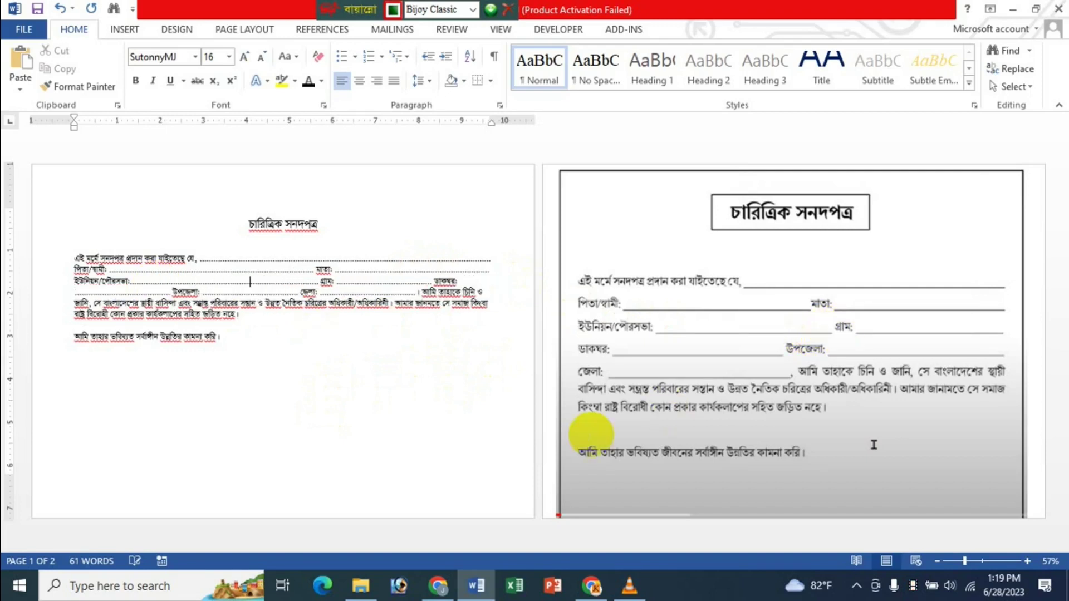
type("........")
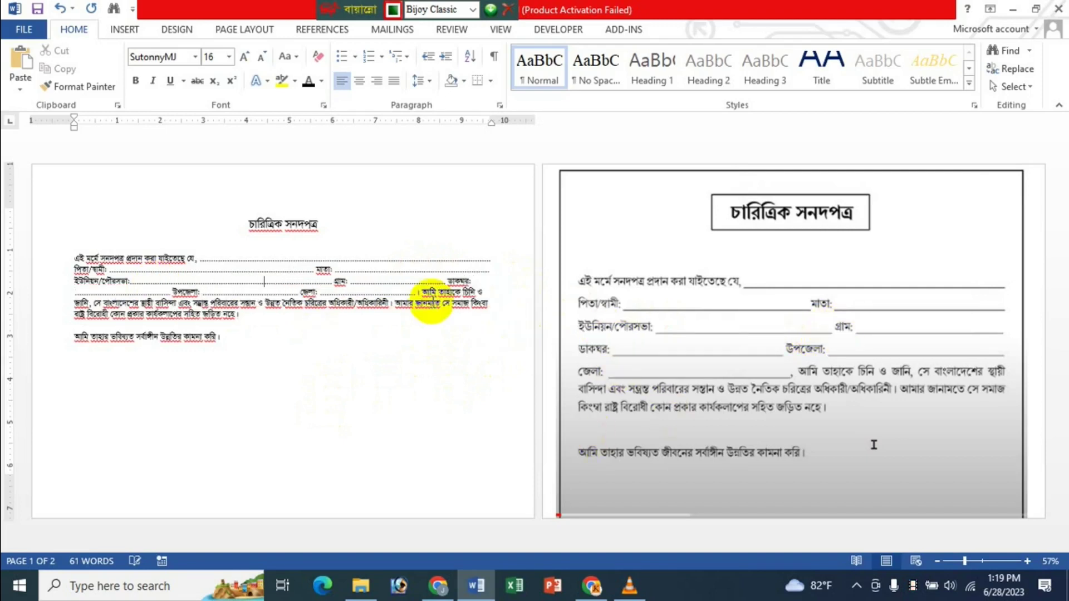
left_click(394, 292)
type("..")
left_click(402, 282)
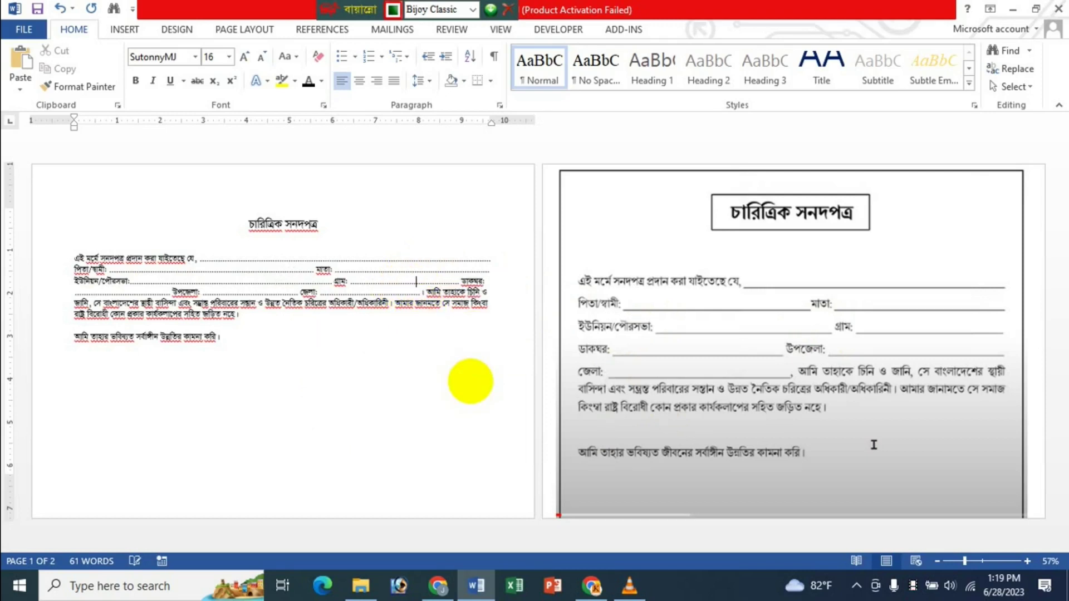
type("....................")
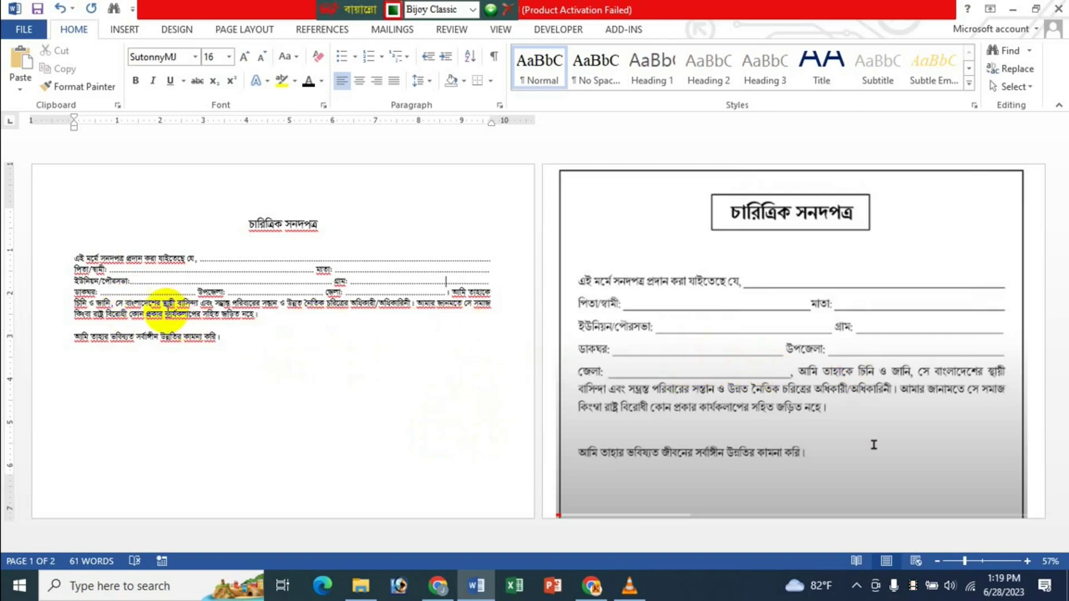
Lengthen the dotted blanks after "ডাকঘর:" and "উপজেলা:" so they fill the fourth line and "জেলা:" starts the fifth.
left_click(158, 293)
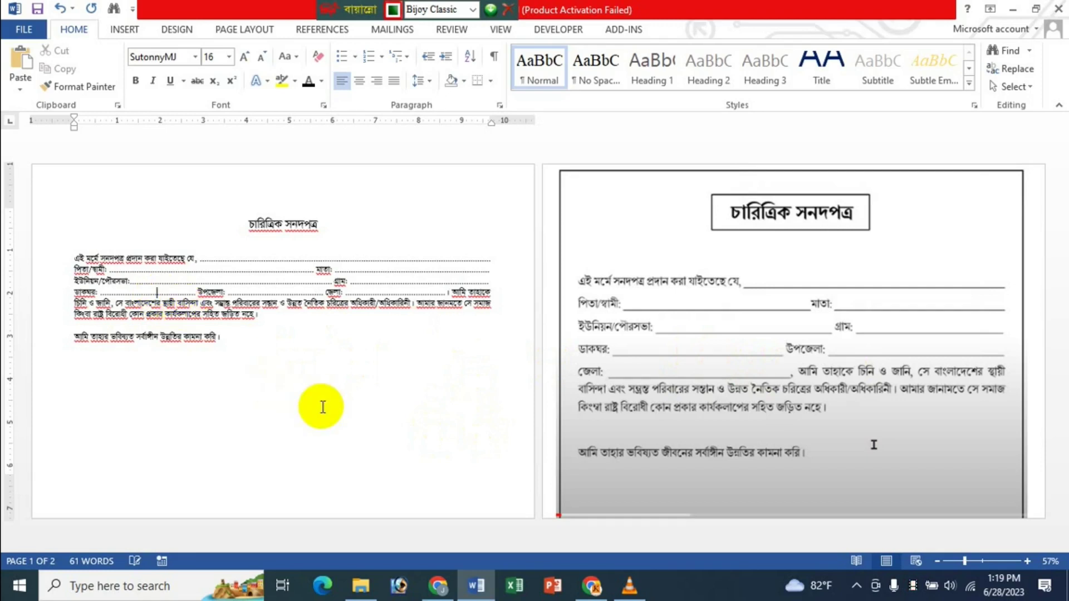
type("......................")
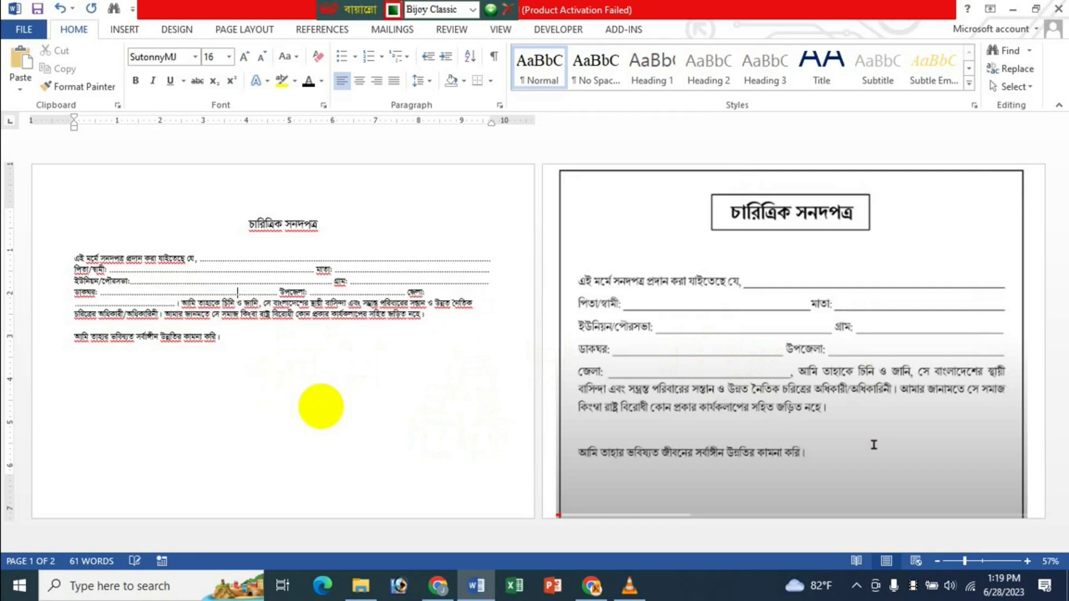
type("........")
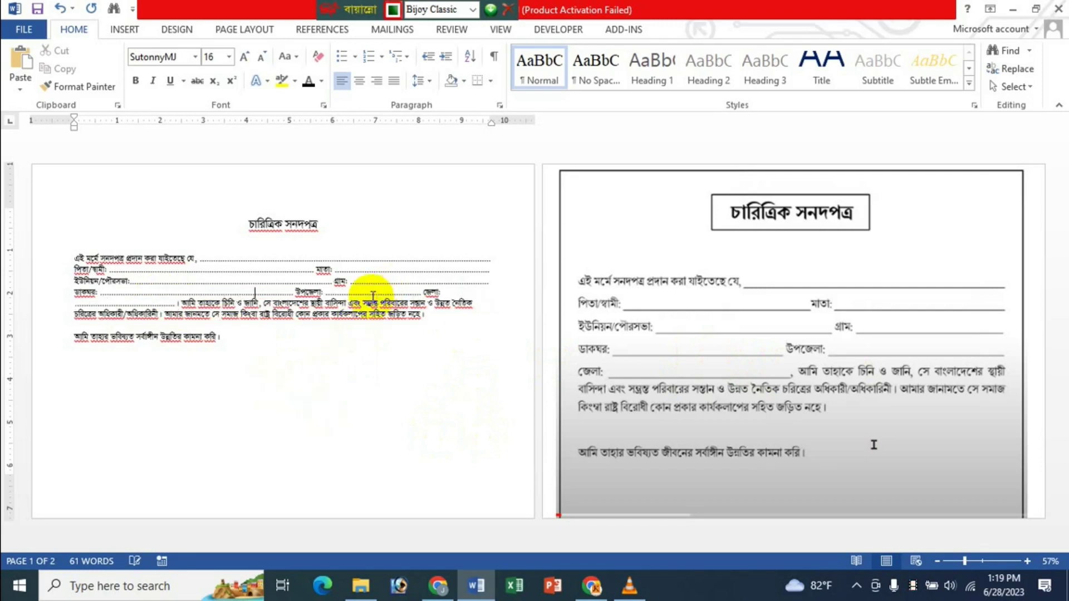
left_click(372, 293)
type("..................................")
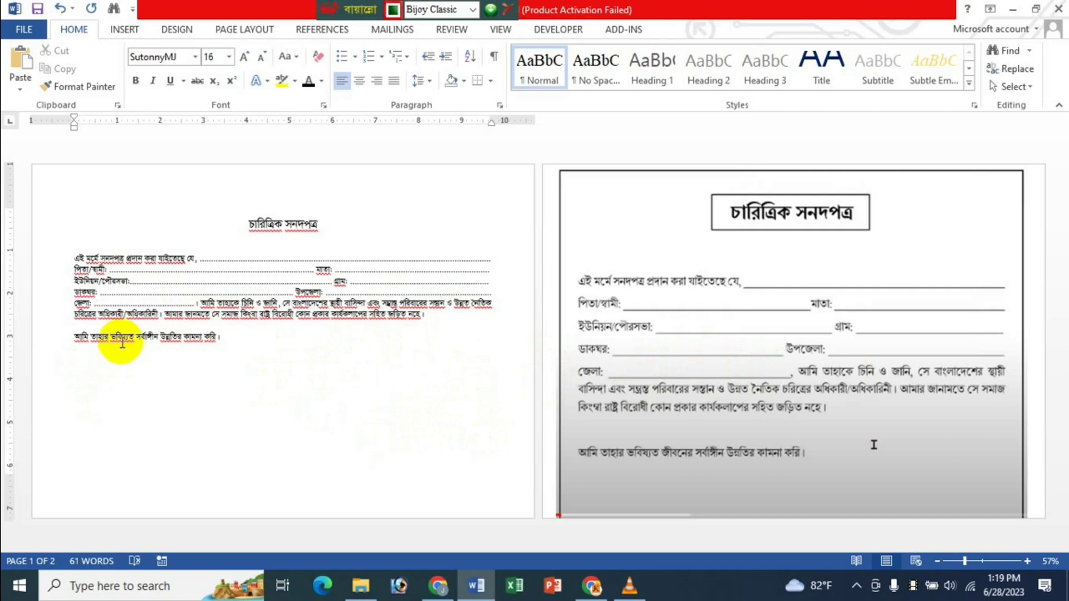
Lengthen the dotted blank after "জেলা:" to slightly more than half of the fifth line, ahead of "আমি তাহাকে চিনি ও জানি".
left_click(140, 302)
type("....................")
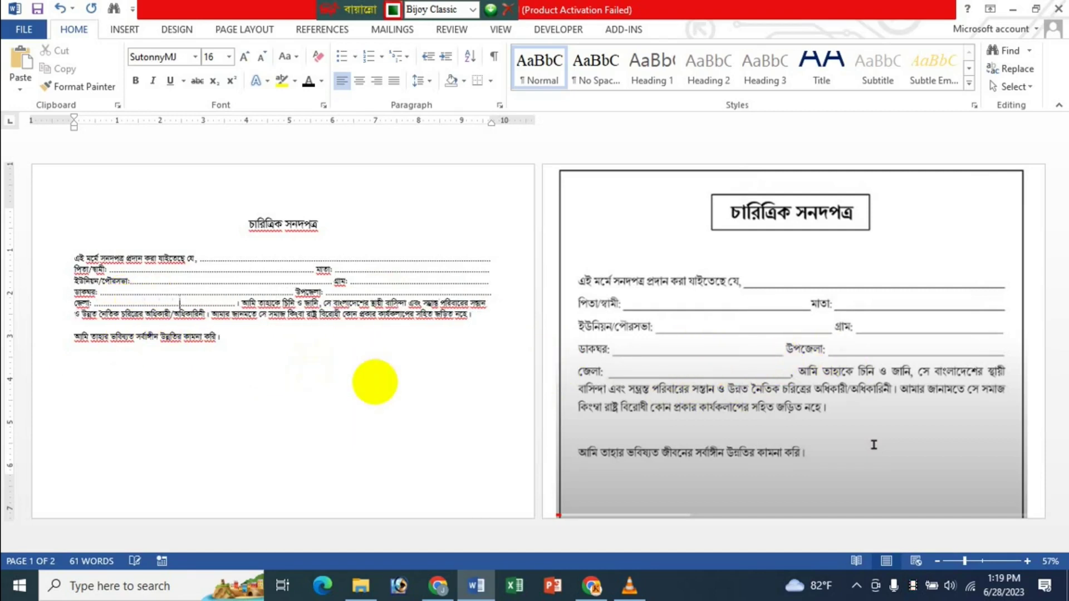
type("......")
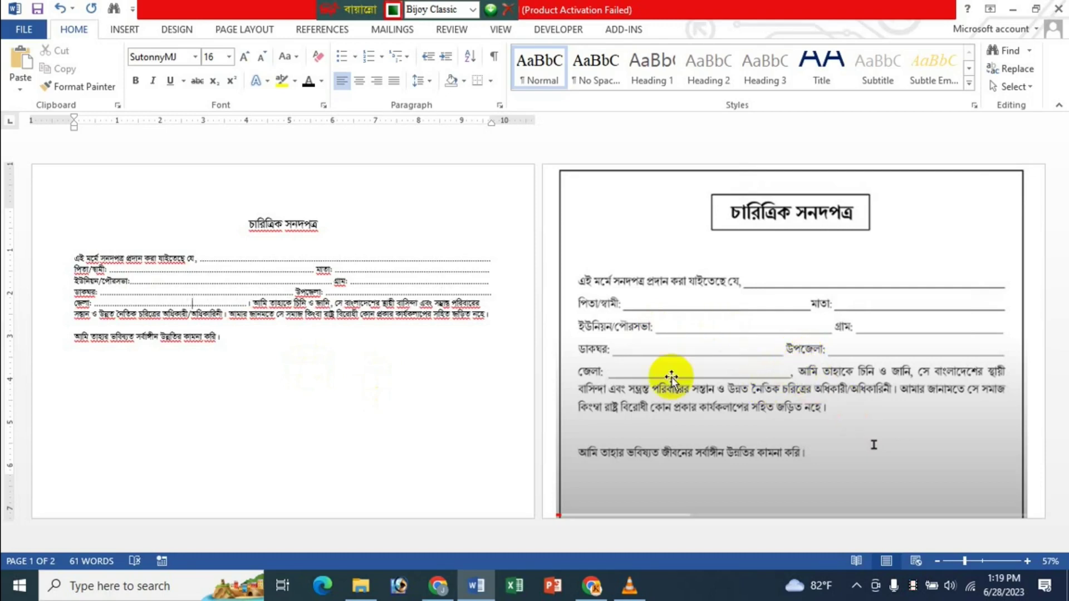
type("........................")
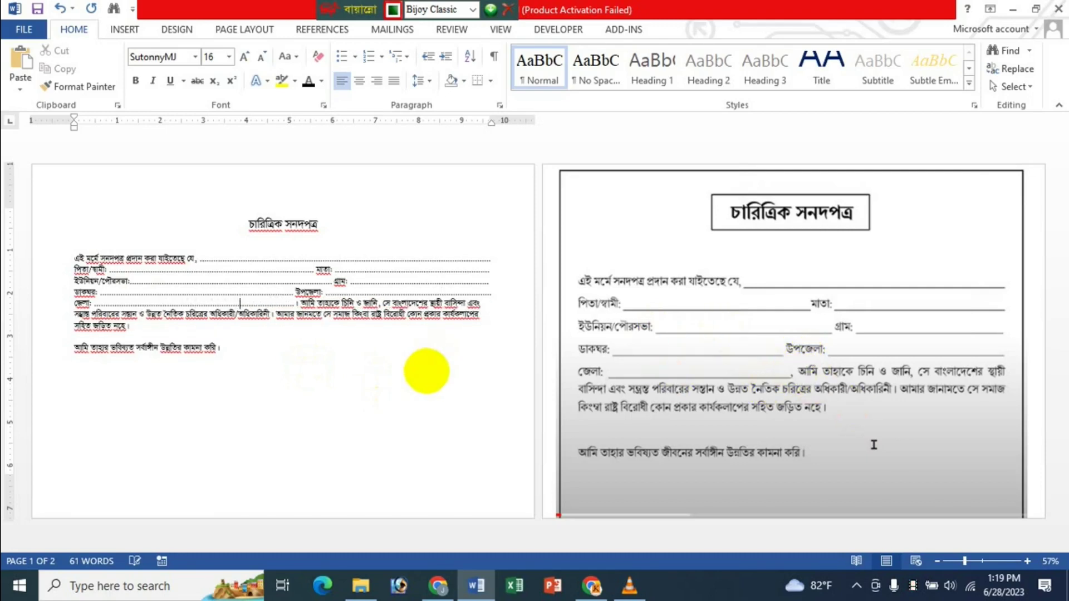
type("...")
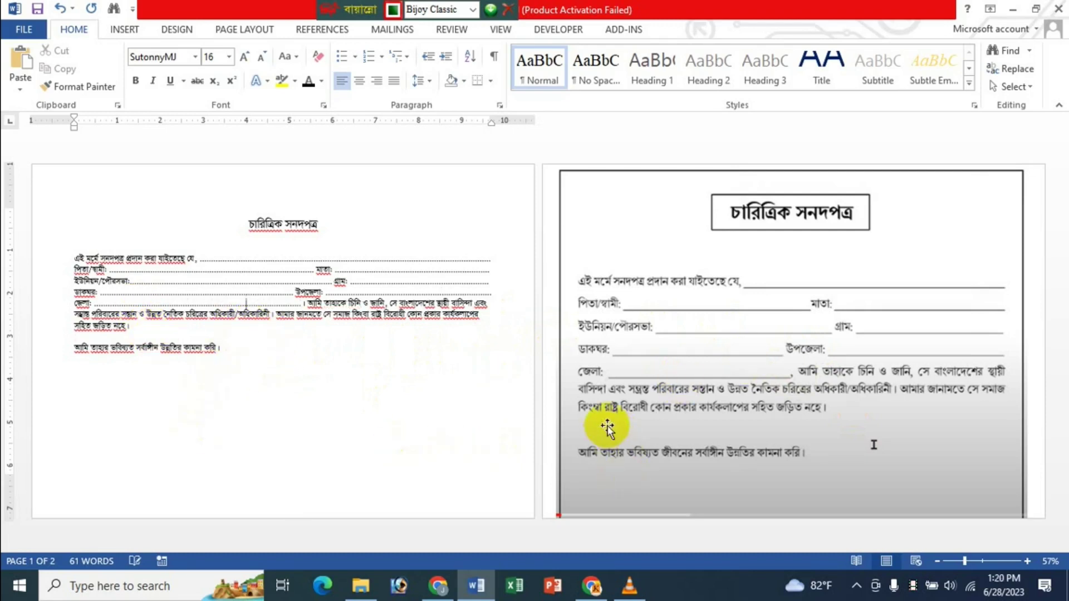
Add a second empty line between the body paragraph and the closing line.
left_click(83, 337)
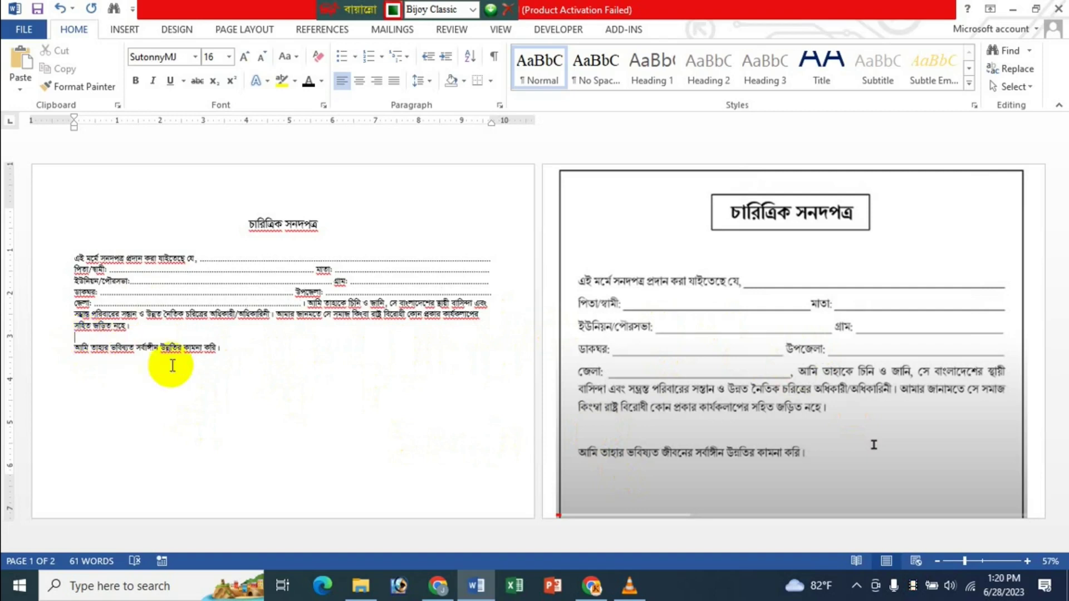
key("Return")
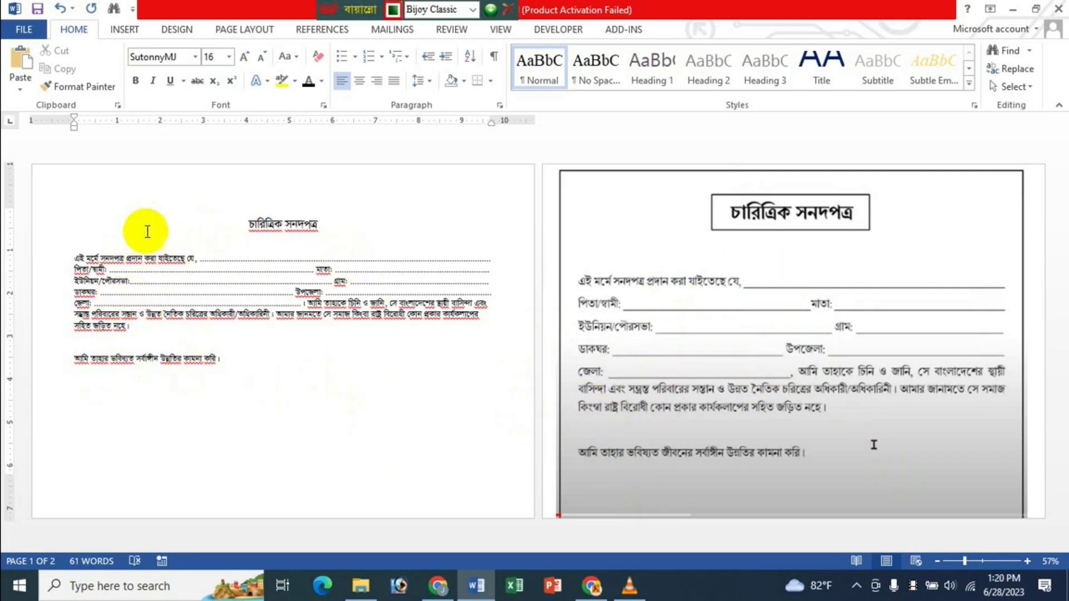
Switch to a single-page view at 100% zoom and check the layout of the typed certificate against the sample page.
left_click(501, 29)
left_click(359, 51)
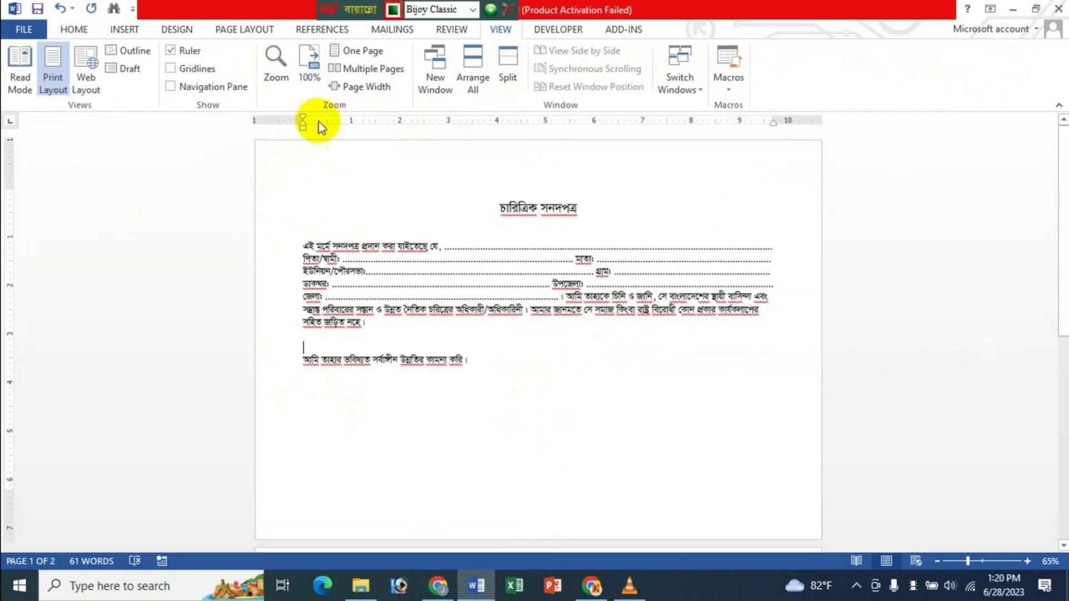
left_click(313, 63)
scroll(734, 335, "down", 15)
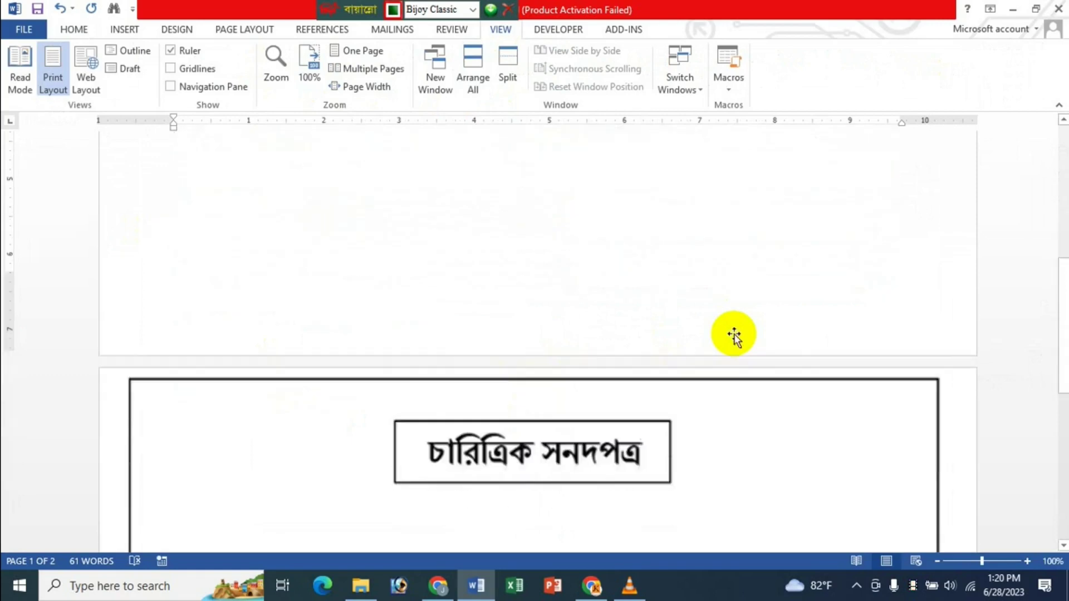
scroll(734, 334, "up", 15)
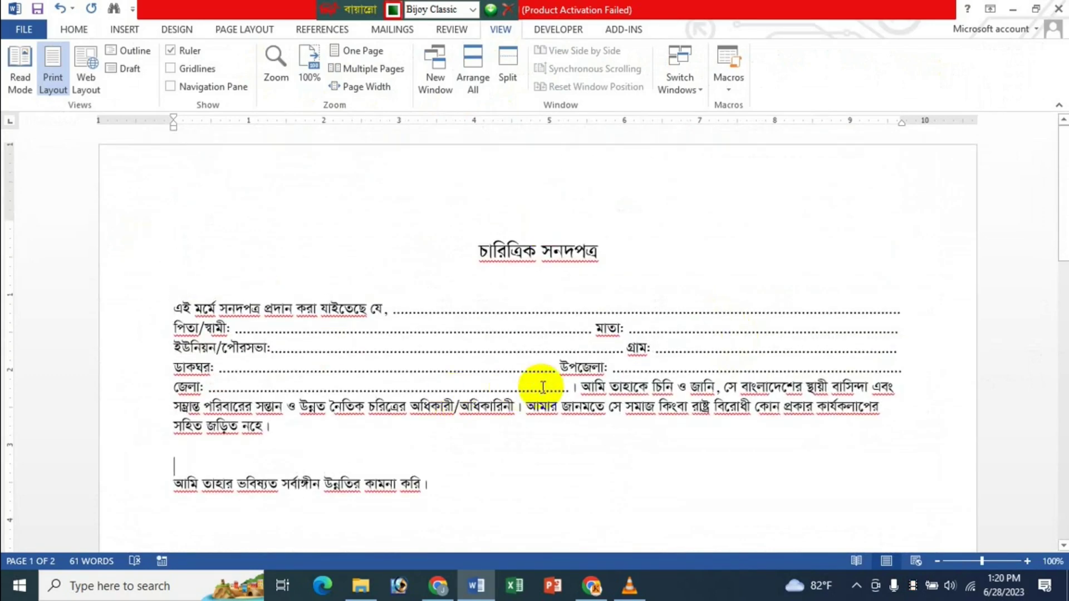
scroll(501, 391, "down", 1)
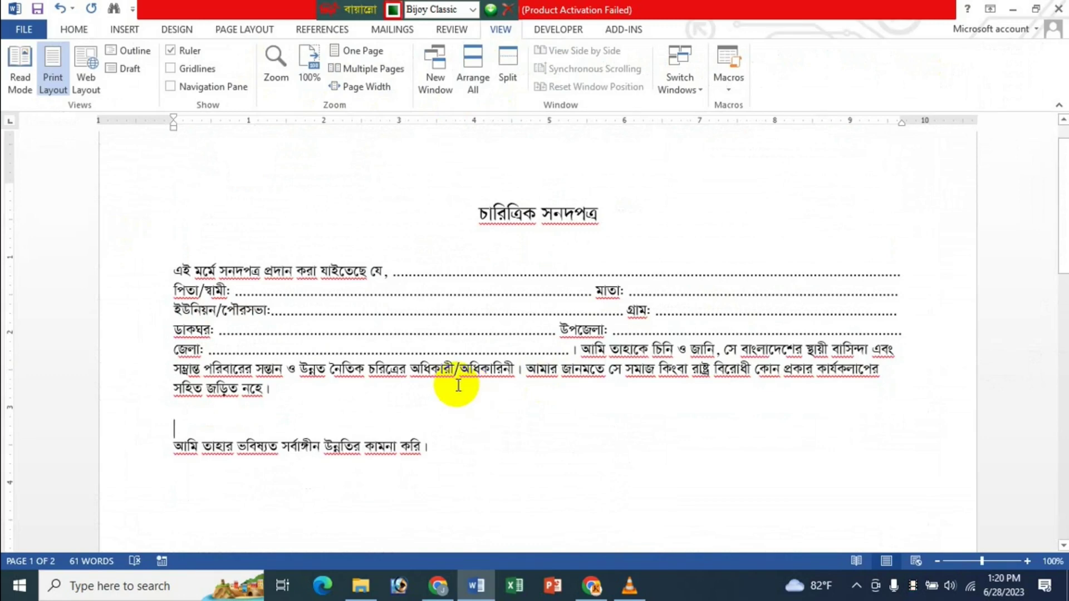
scroll(501, 374, "down", 5)
scroll(509, 375, "up", 2)
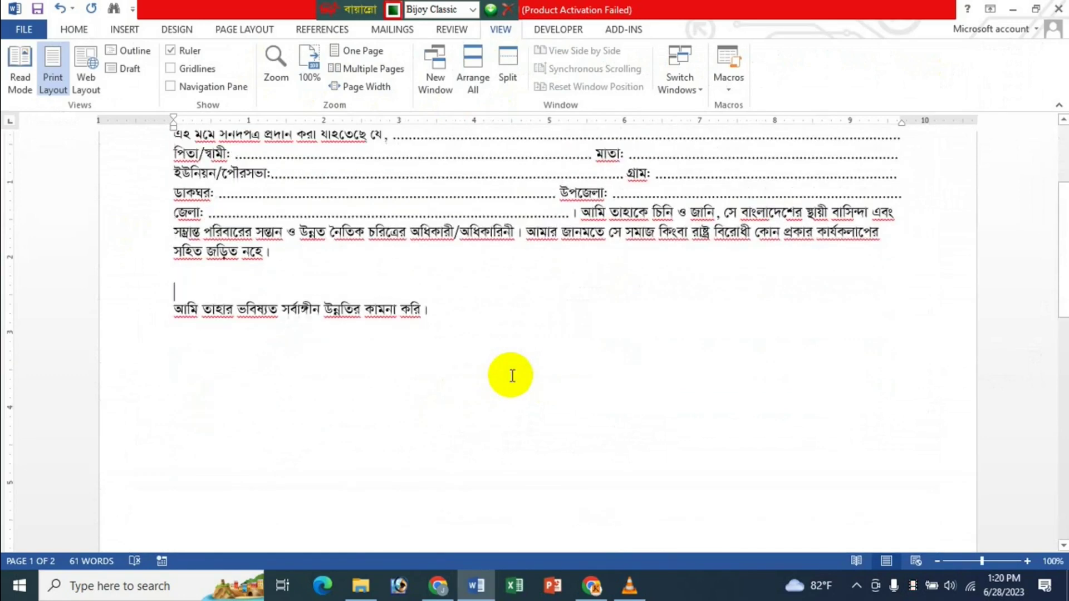
scroll(512, 376, "up", 3)
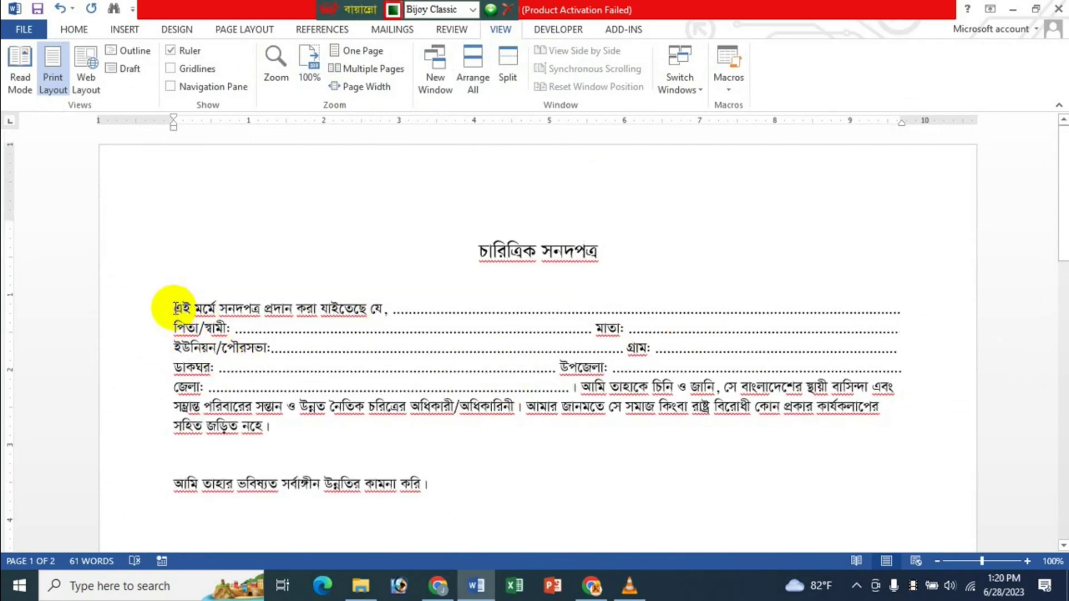
Set the line spacing of the body paragraph below the title, from "এই মর্মে" to "জড়িত নহে।", to 1.5.
left_click_drag(174, 308, 282, 429)
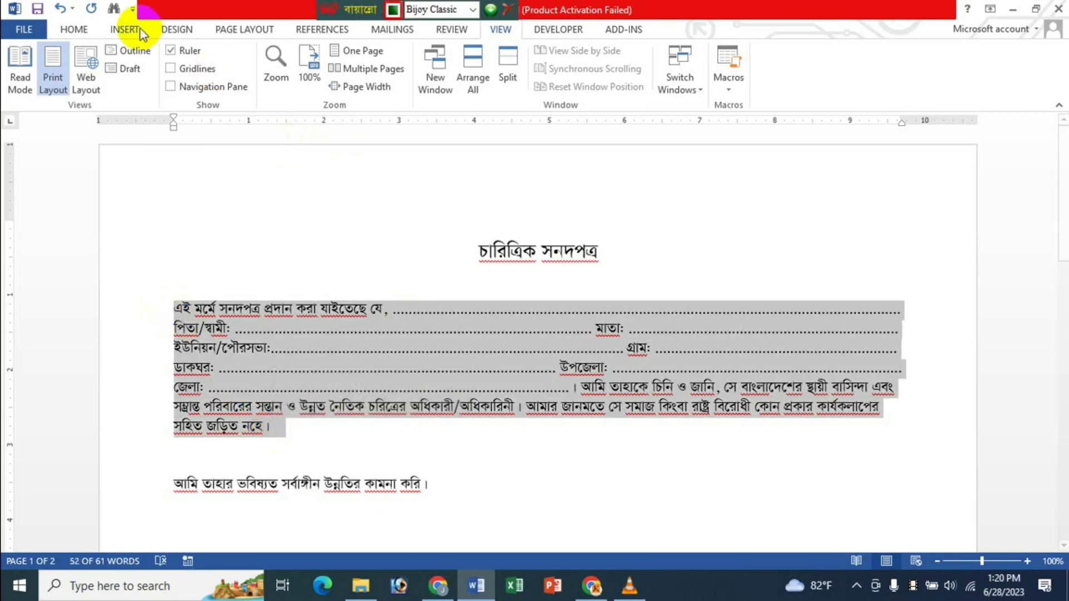
left_click(86, 31)
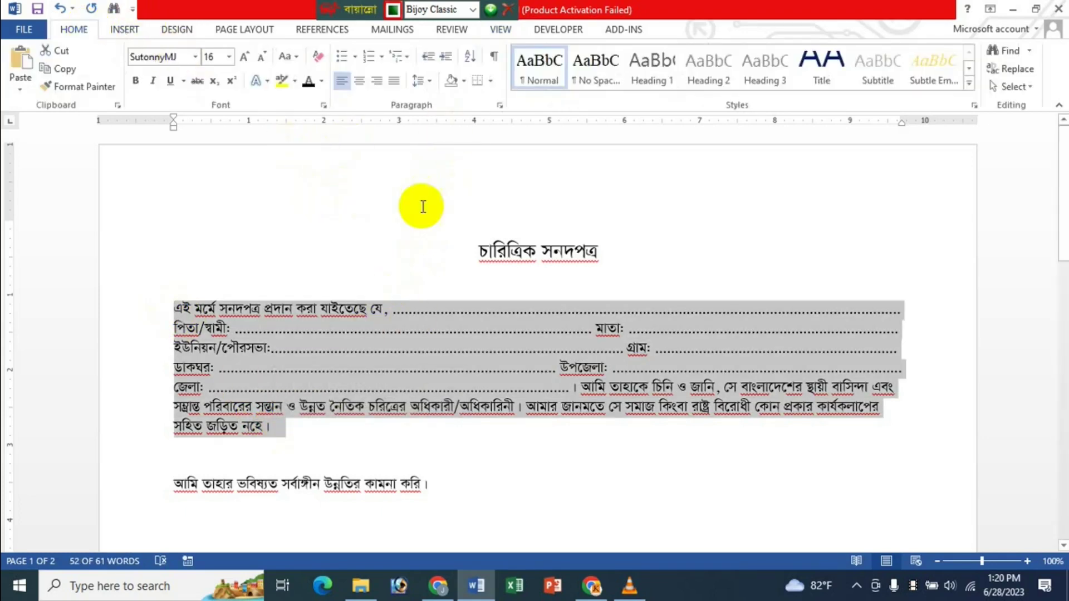
left_click(433, 85)
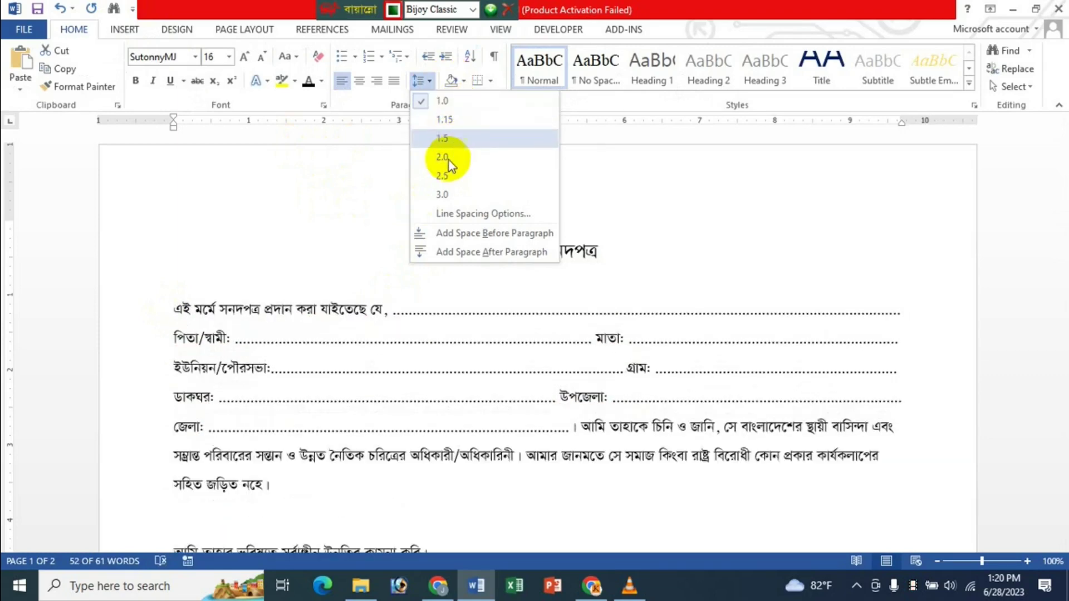
left_click(453, 139)
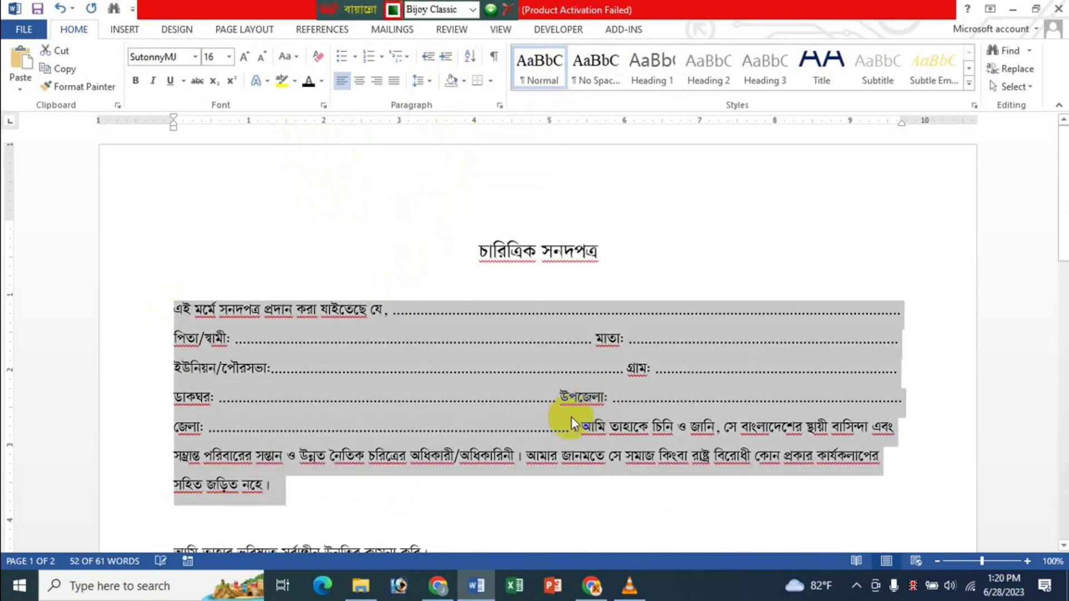
left_click(416, 264)
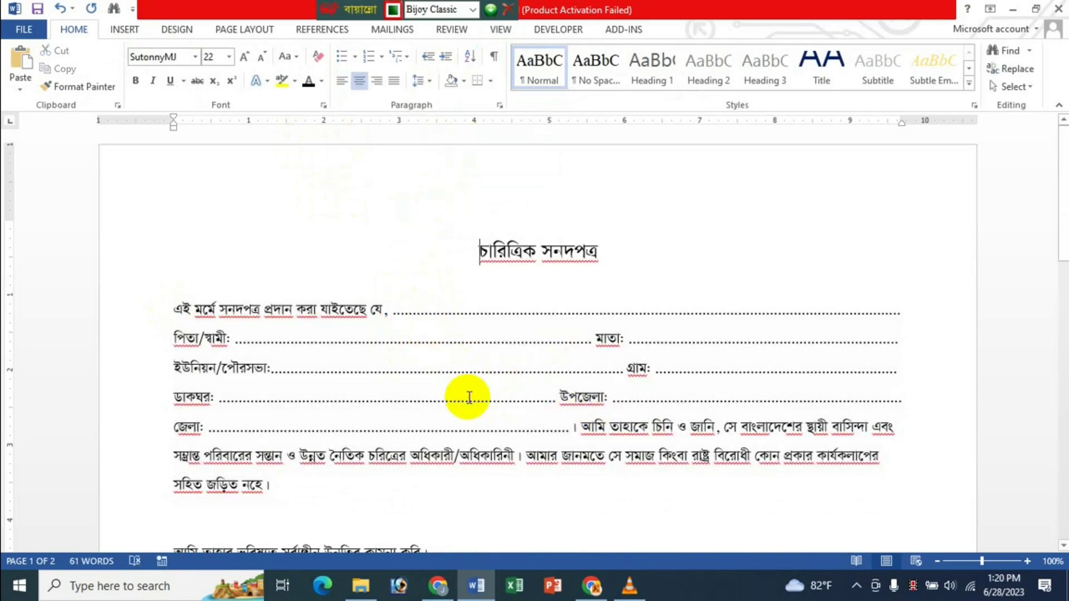
left_click(581, 429)
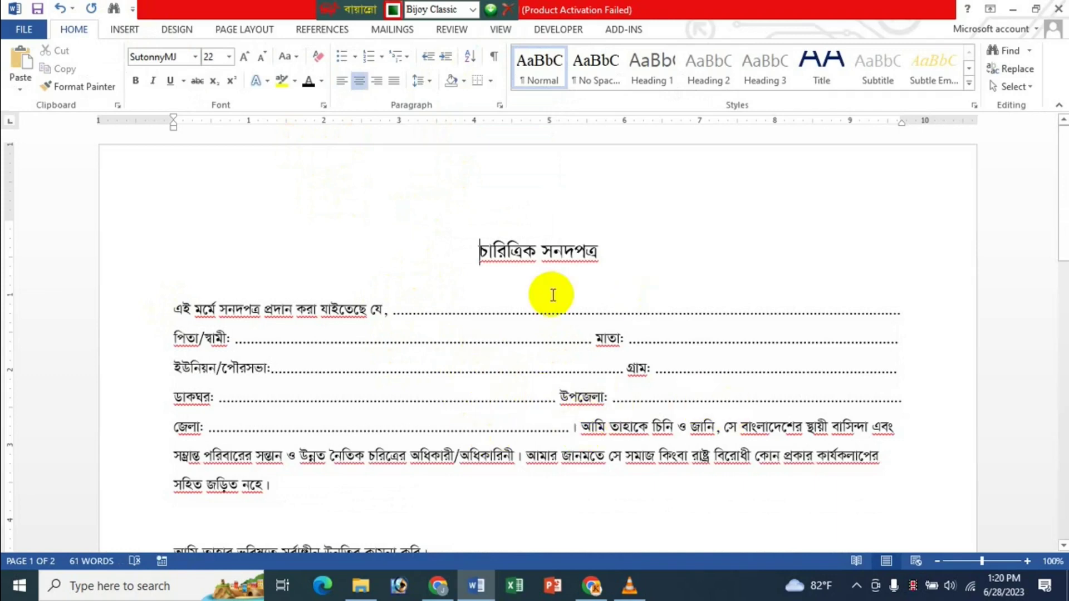
Set the font size of the first empty line below the body paragraph to 20.
scroll(496, 370, "down", 5)
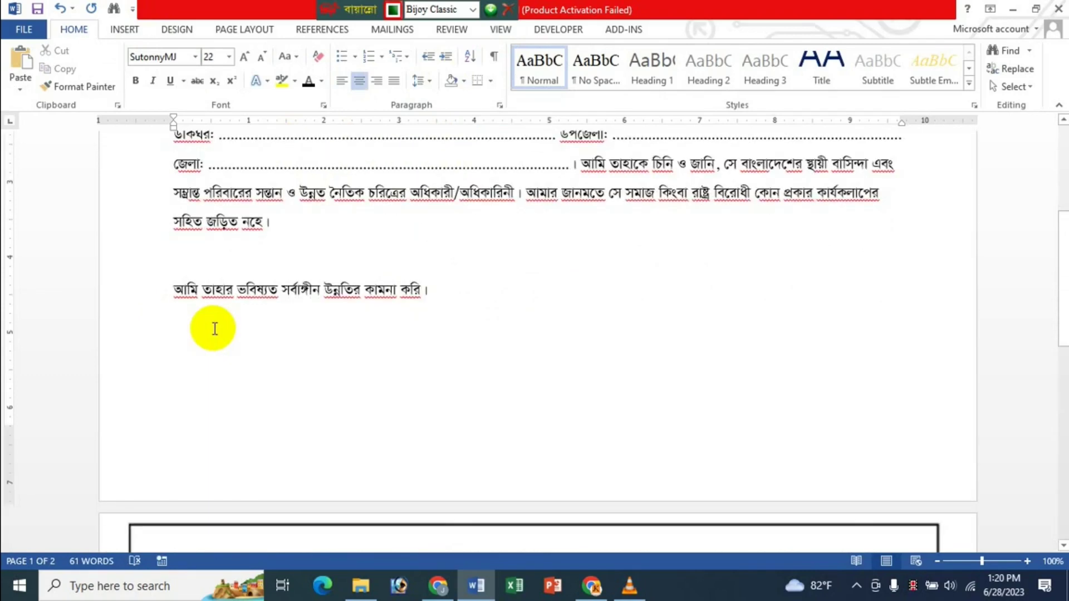
scroll(318, 395, "up", 2)
left_click(231, 335)
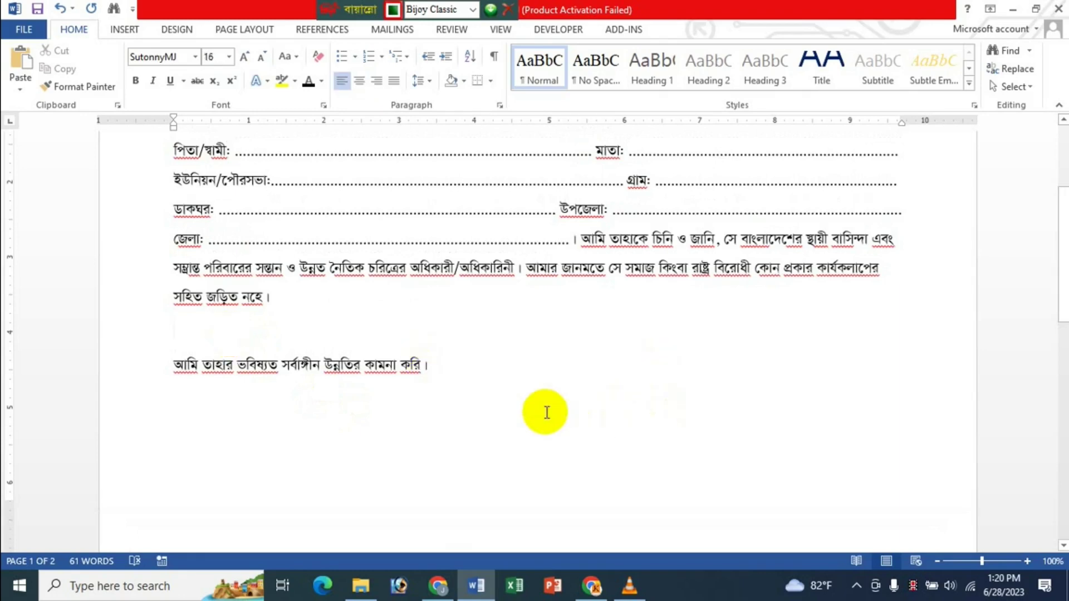
key("ctrl+bracketright")
key("ctrl+bracketright")
key("ctrl+bracketright")
key("ctrl+bracketright")
scroll(547, 412, "up", 5)
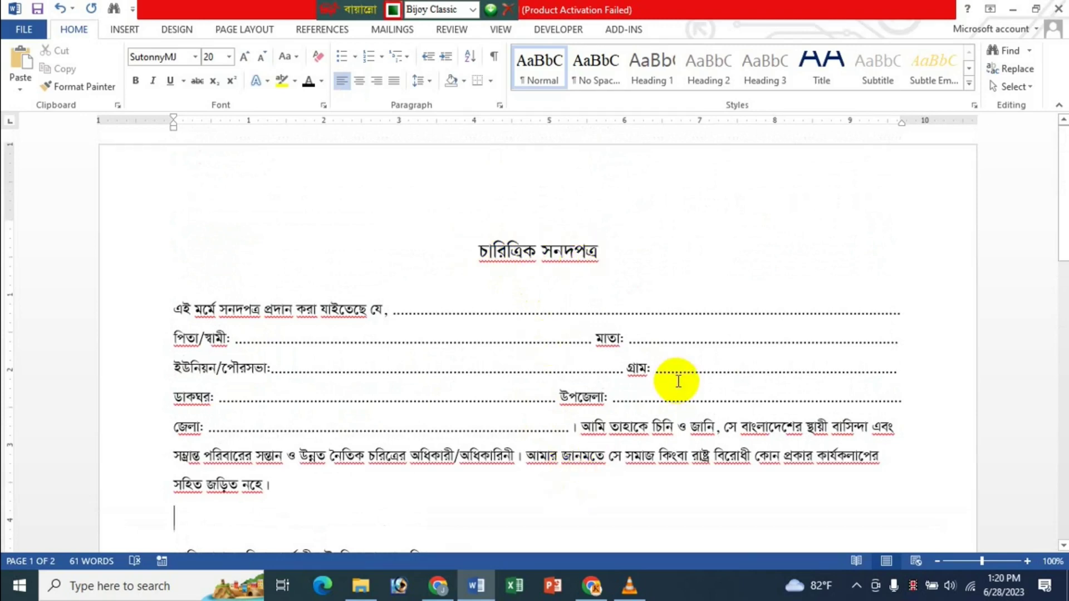
scroll(676, 377, "down", 15)
scroll(546, 365, "up", 12)
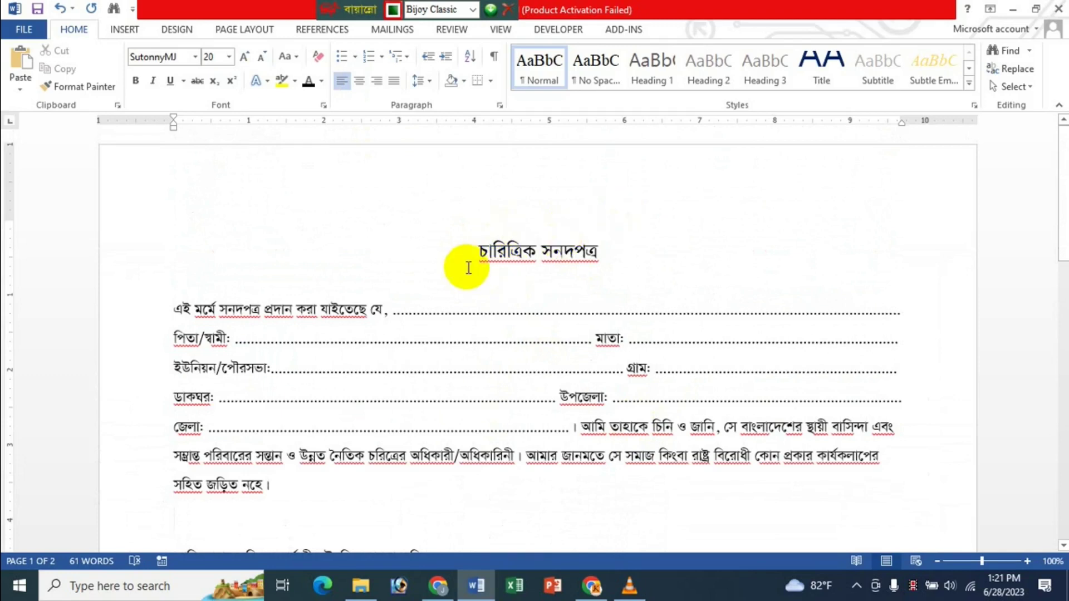
Draw a rectangle about 2.78" wide and 0.72" high over the title "চারিত্রিক সনদপত্র" and place it behind the text.
left_click(130, 31)
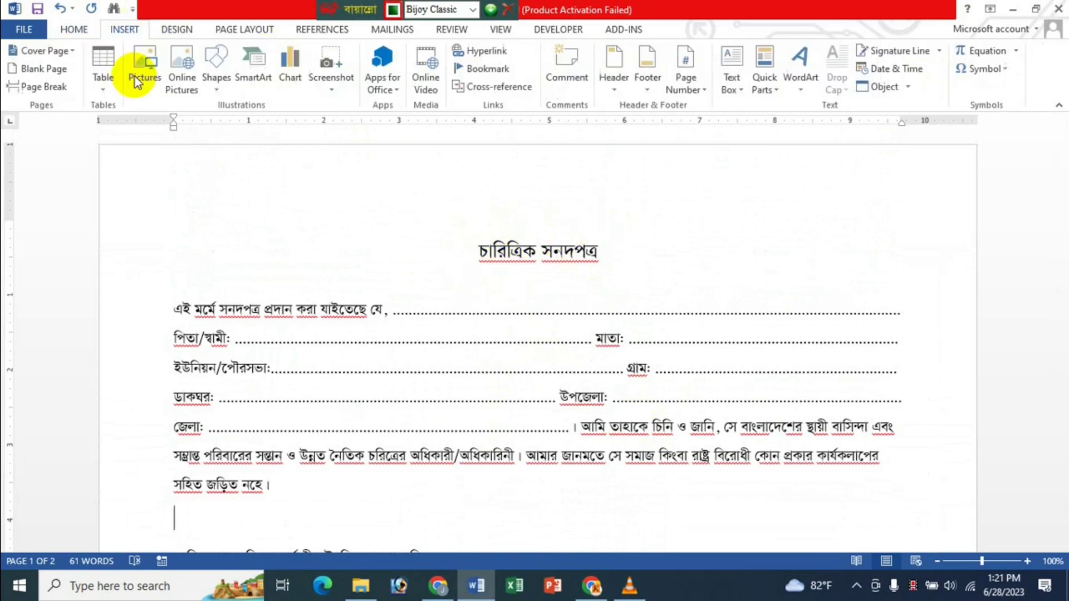
left_click(213, 92)
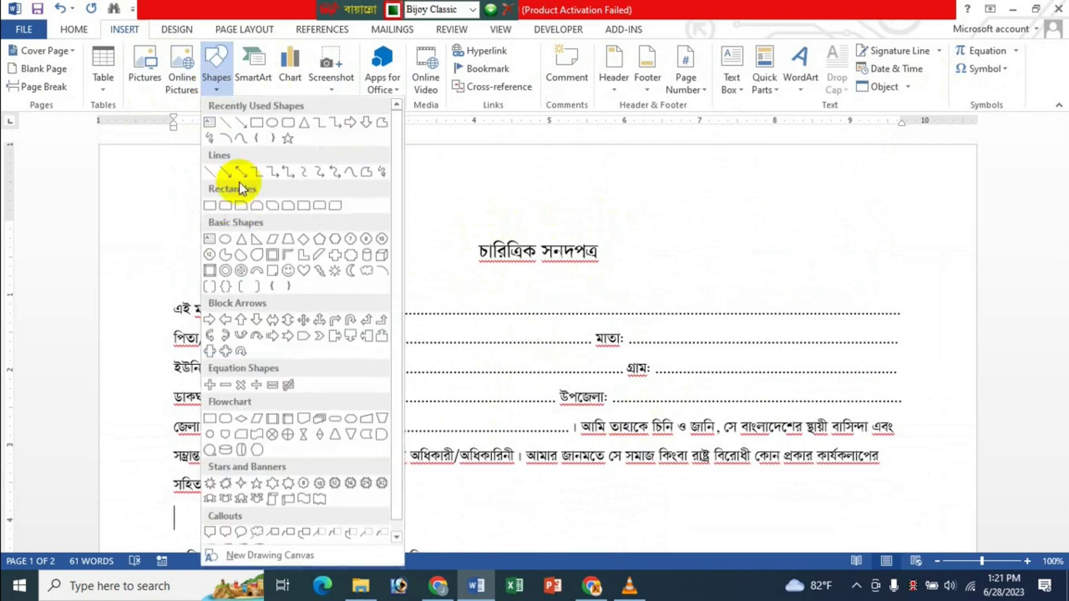
left_click(211, 209)
left_click_drag(464, 228, 674, 282)
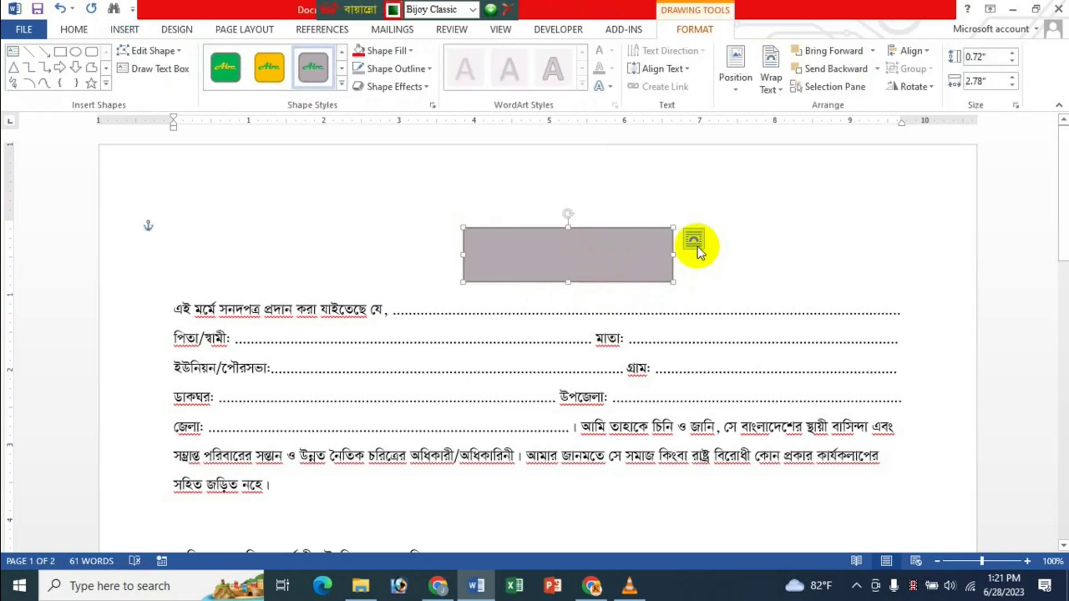
left_click(782, 91)
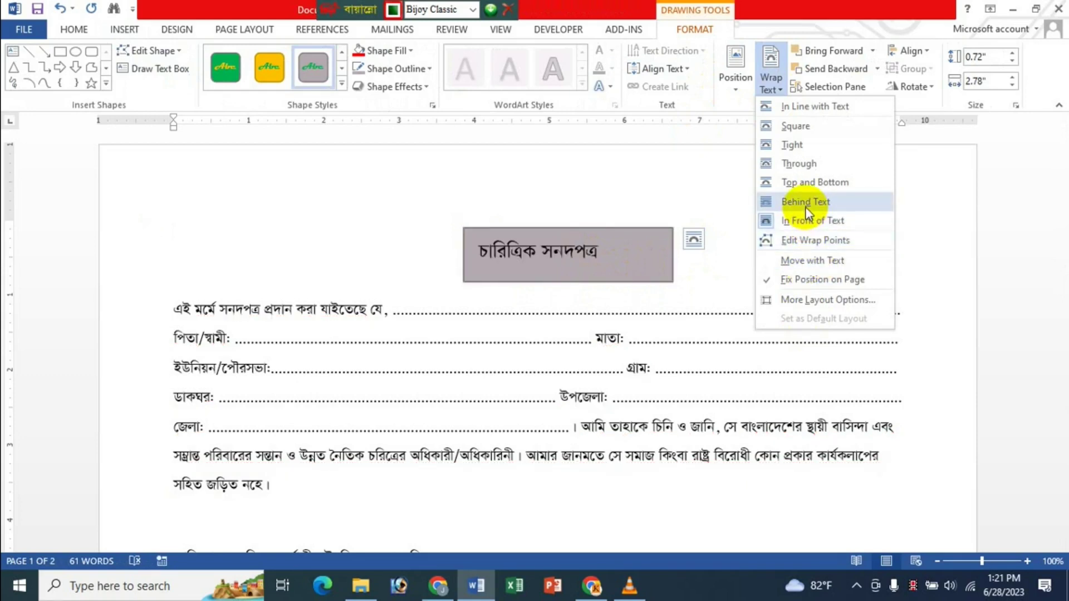
left_click(806, 207)
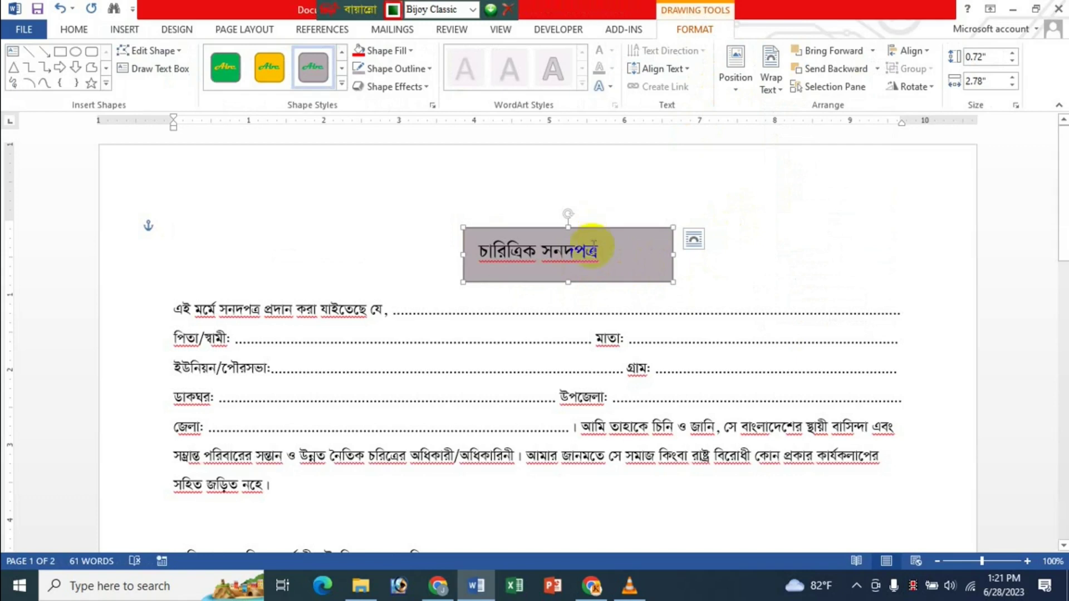
Set the title "চারিত্রিক সনদপত্র" to font size 48 and make it bold.
mouse_move(593, 245)
left_mouse_down()
mouse_move(534, 253)
mouse_move(608, 251)
left_mouse_up()
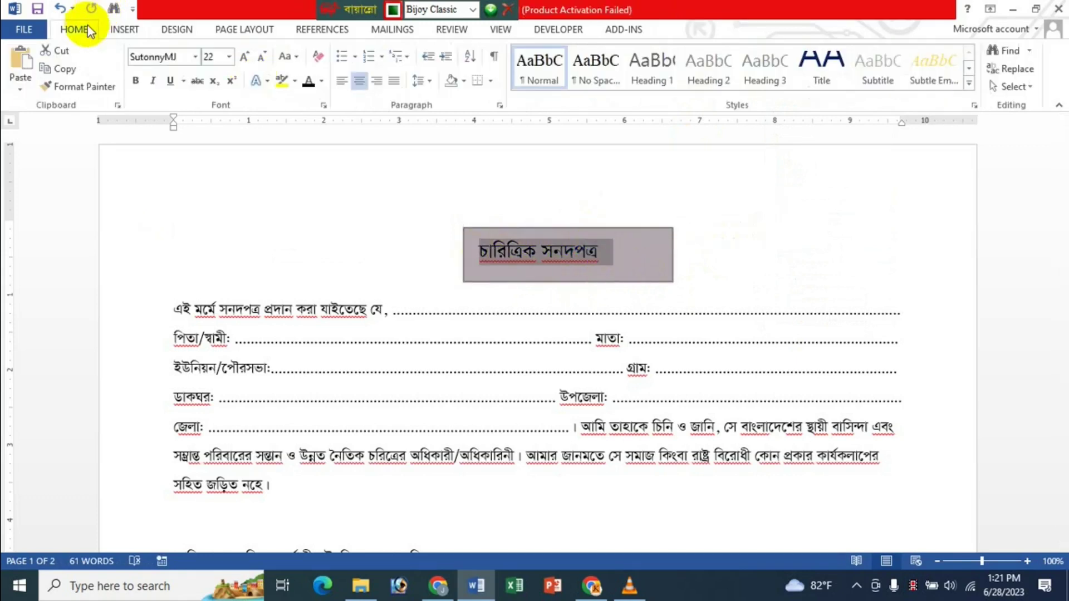
left_click(244, 59)
left_click(244, 58)
left_click(244, 59)
left_click(243, 59)
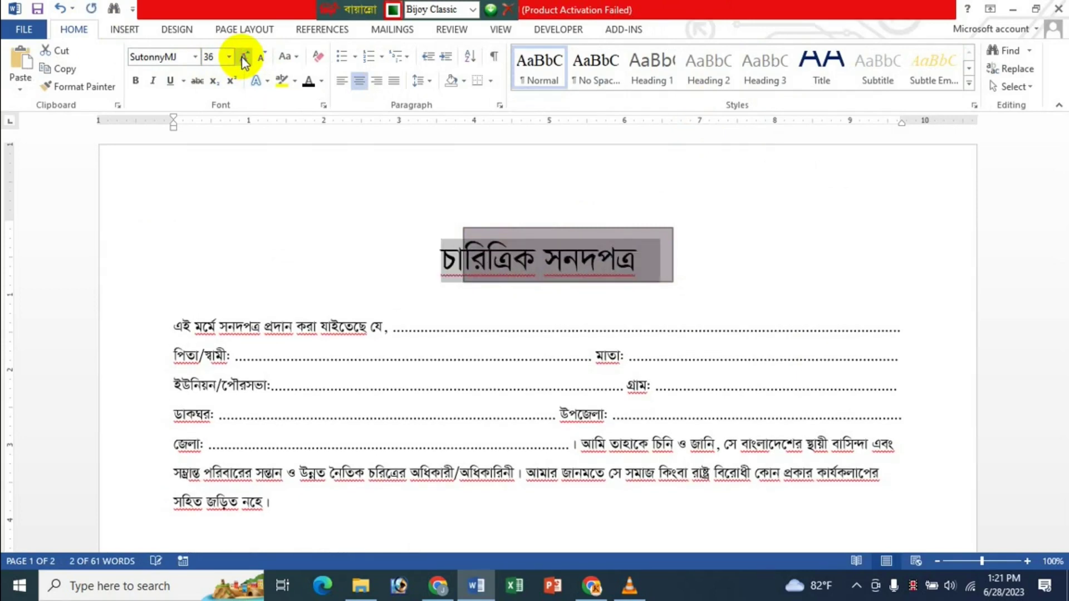
left_click(244, 58)
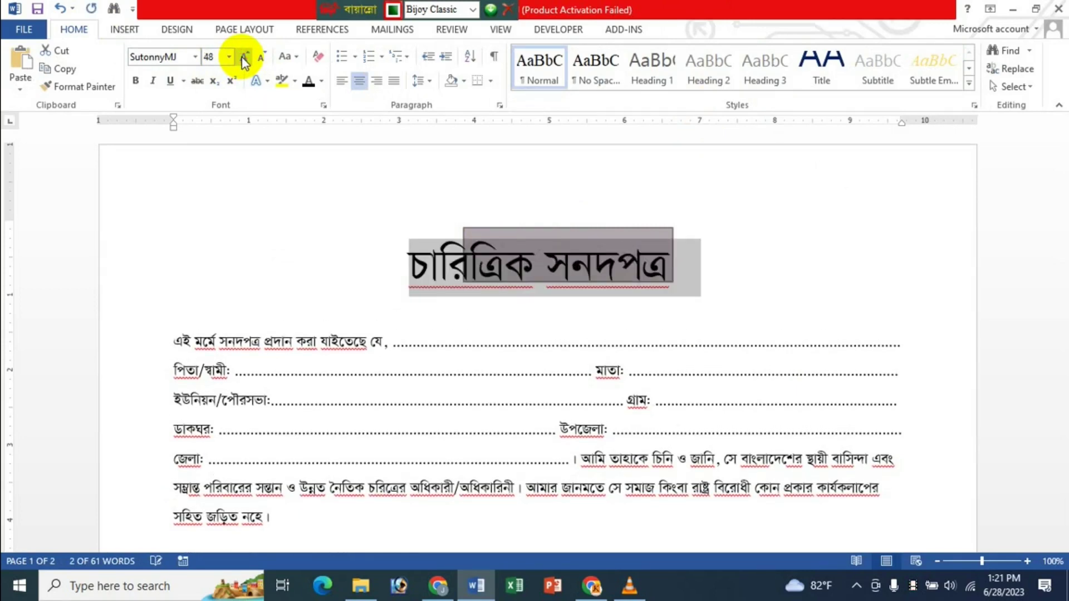
left_click(134, 82)
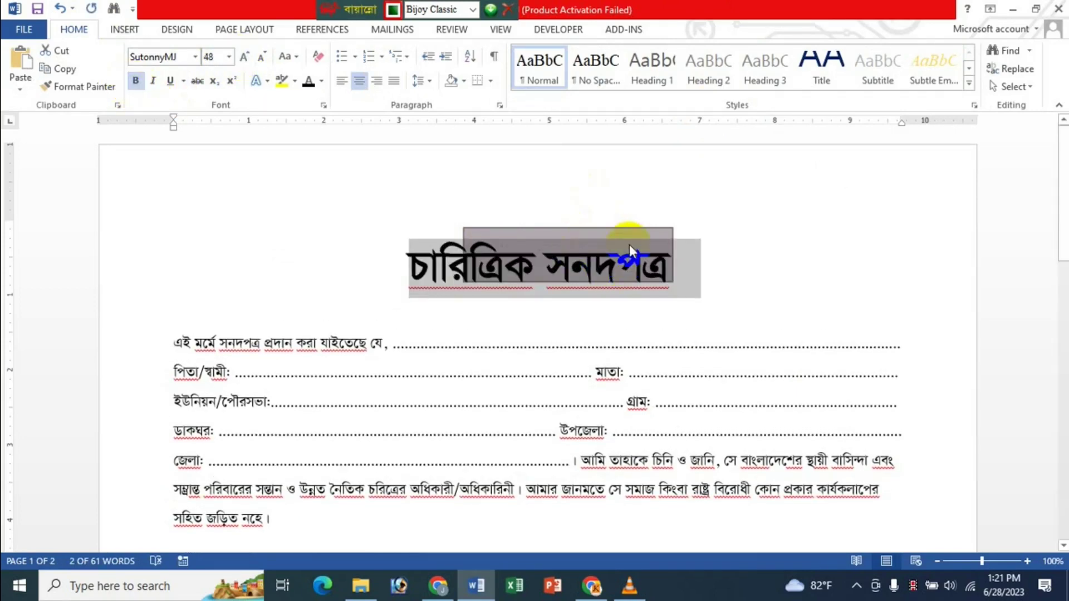
Fit the rectangle around the enlarged title at about 3.71" wide and 0.78" high, and set it to no fill.
left_click_drag(629, 245, 568, 236)
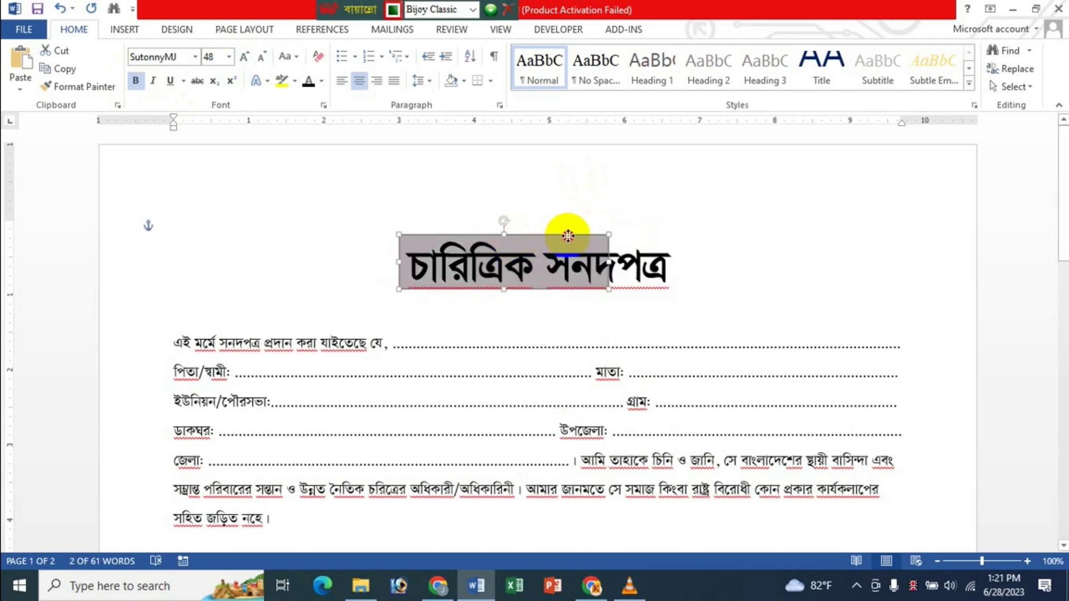
left_click_drag(608, 289, 679, 294)
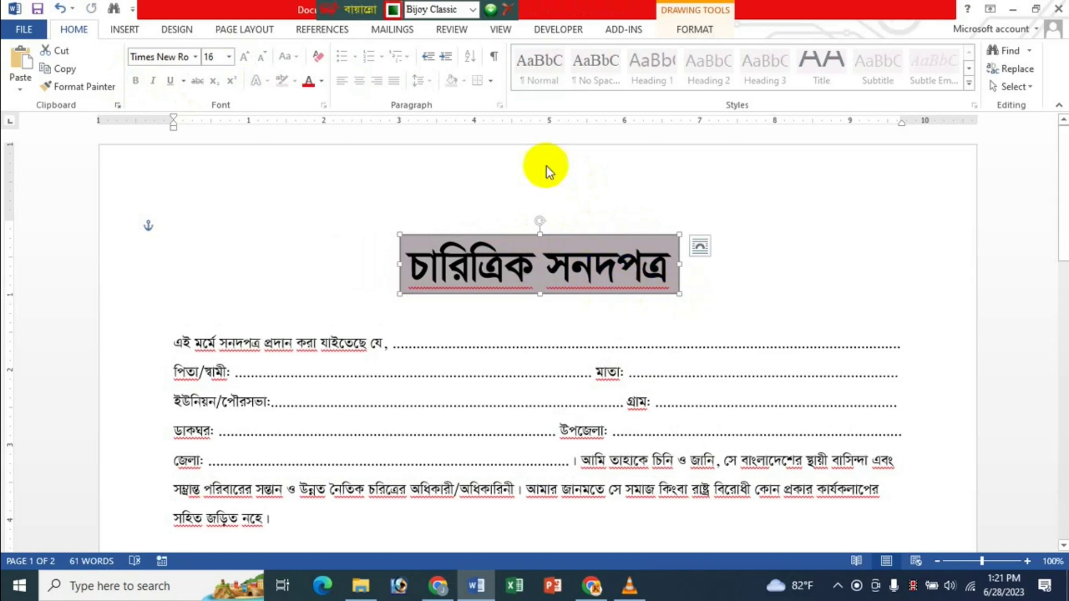
left_click(694, 29)
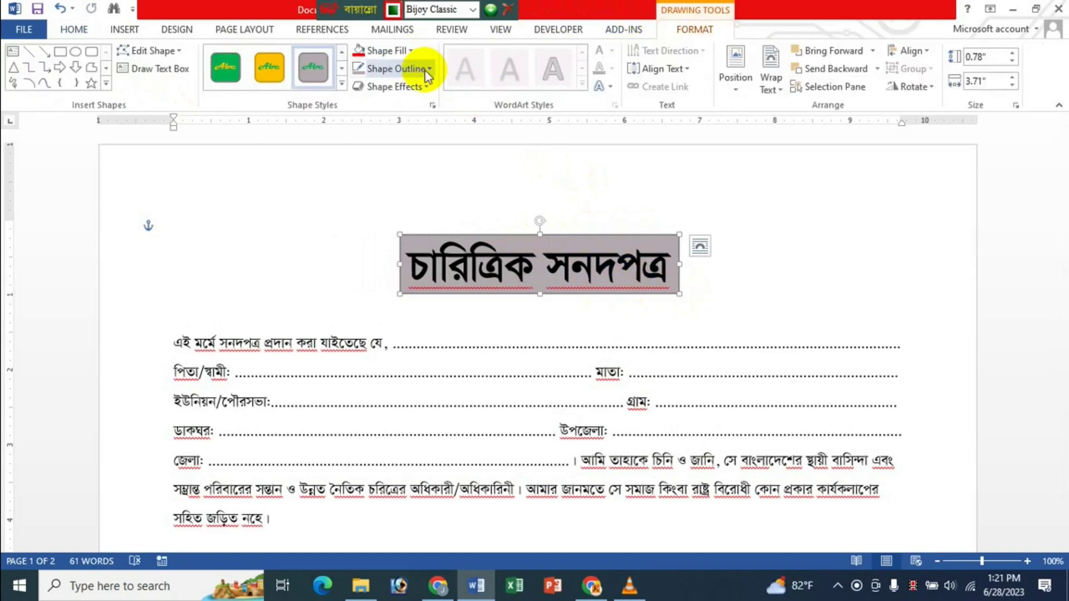
left_click(428, 69)
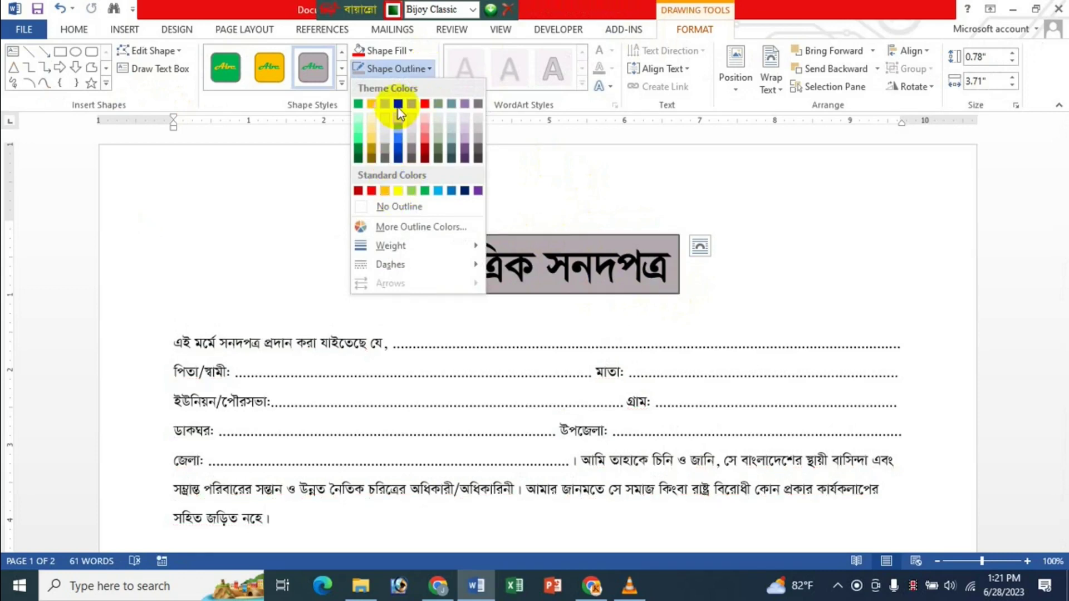
left_click(398, 206)
left_click(410, 51)
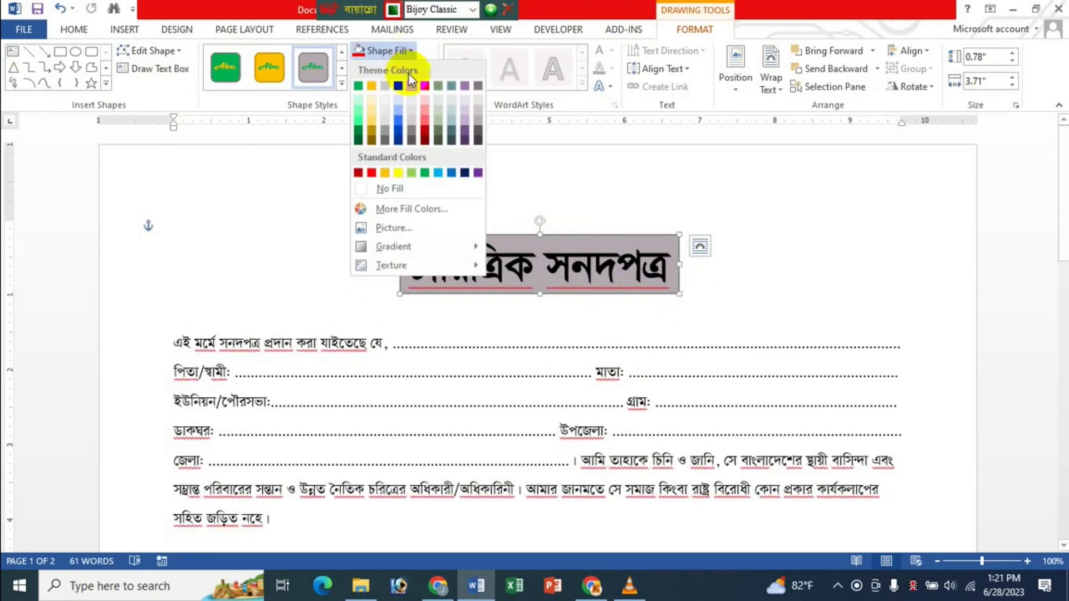
left_click(392, 188)
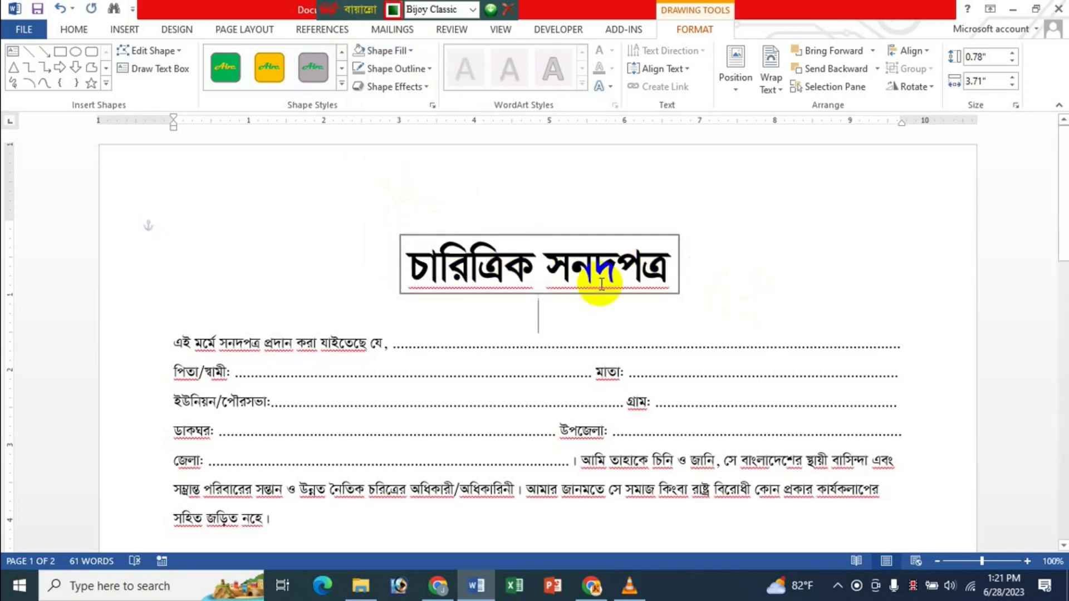
left_click(701, 287)
Compare the title box with the sample's and set its outline to the dark blue theme colour.
scroll(765, 286, "down", 12)
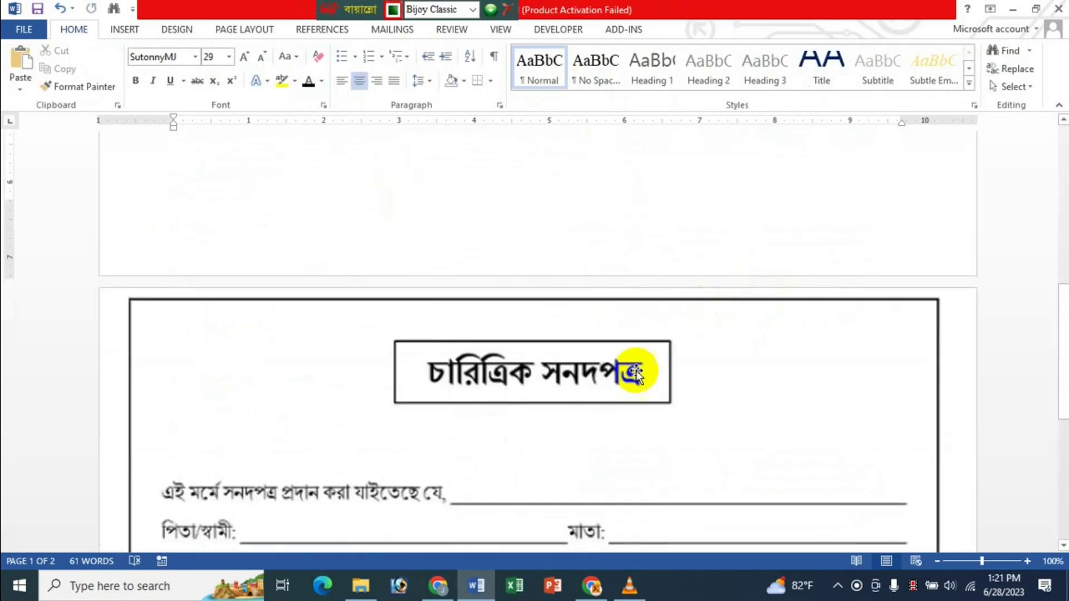
scroll(720, 349, "up", 12)
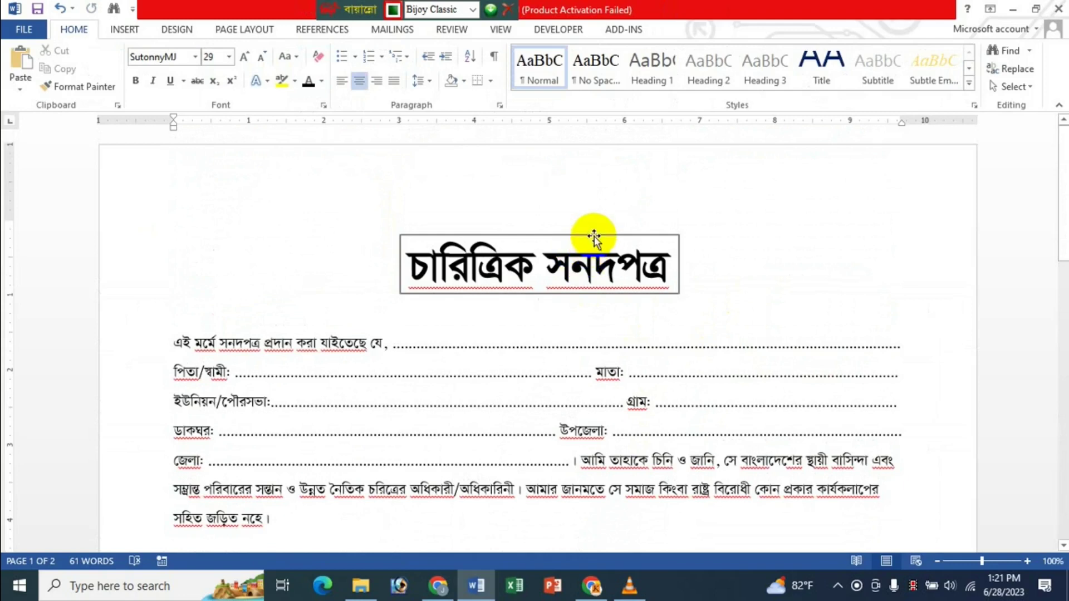
left_click(594, 236)
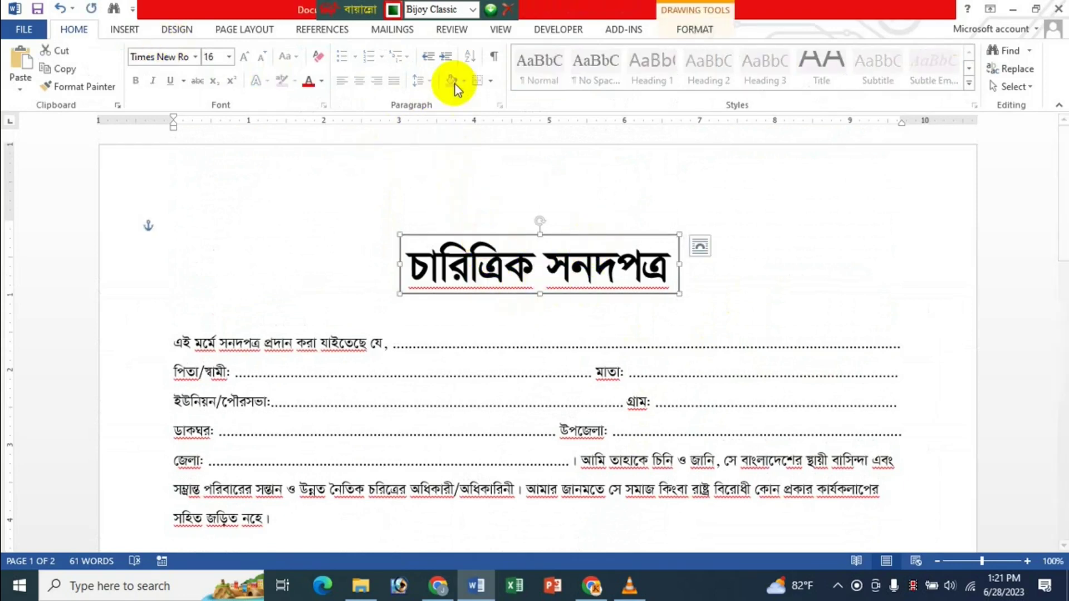
left_click(693, 31)
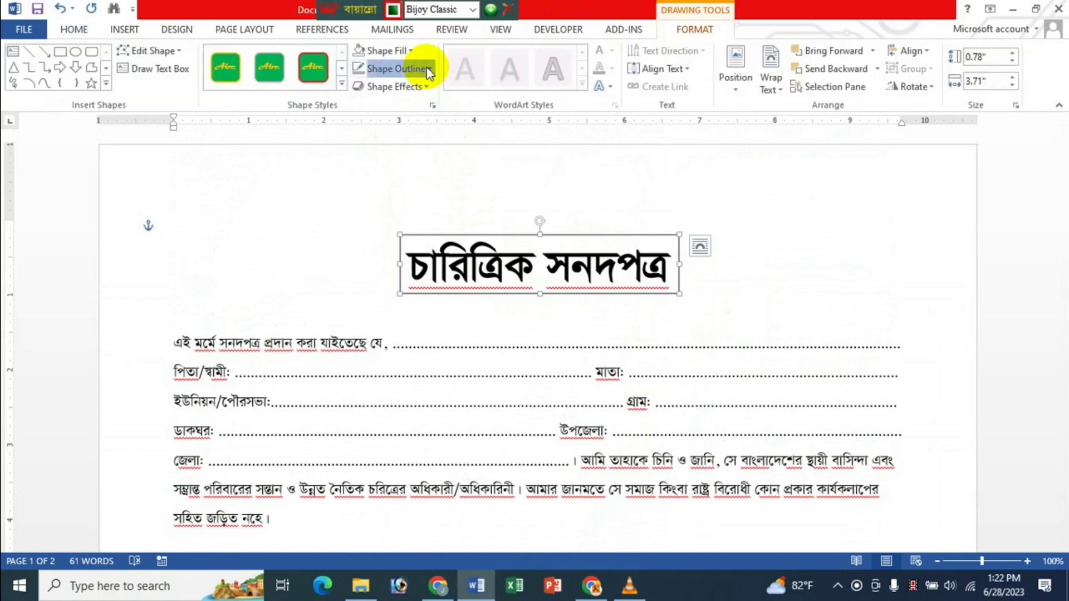
left_click(427, 68)
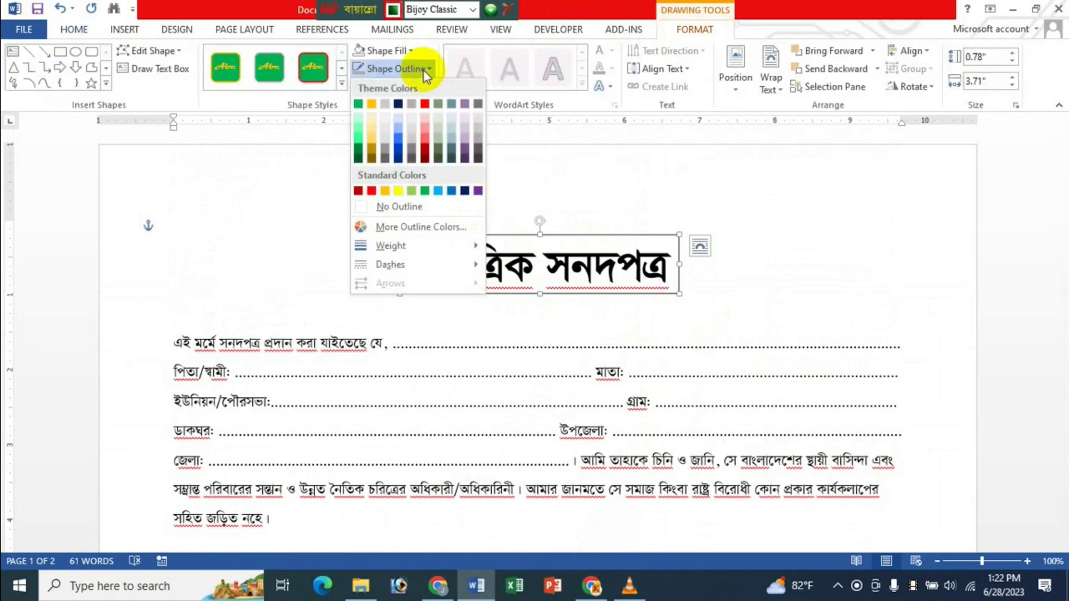
left_click(398, 110)
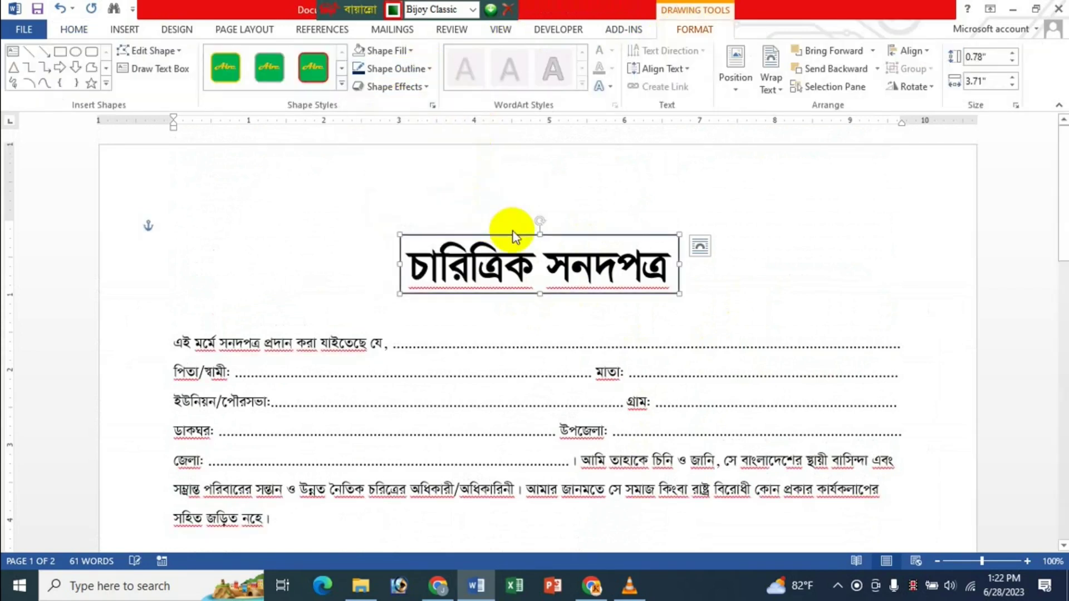
Fill the rectangle behind the title with the dark blue theme colour.
left_click(76, 31)
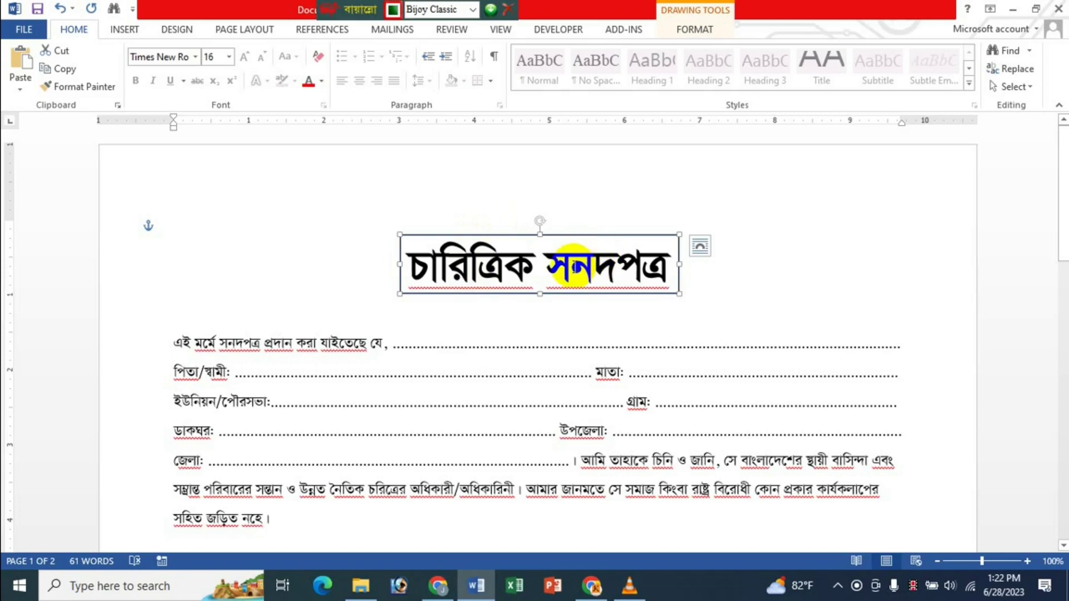
left_click(681, 31)
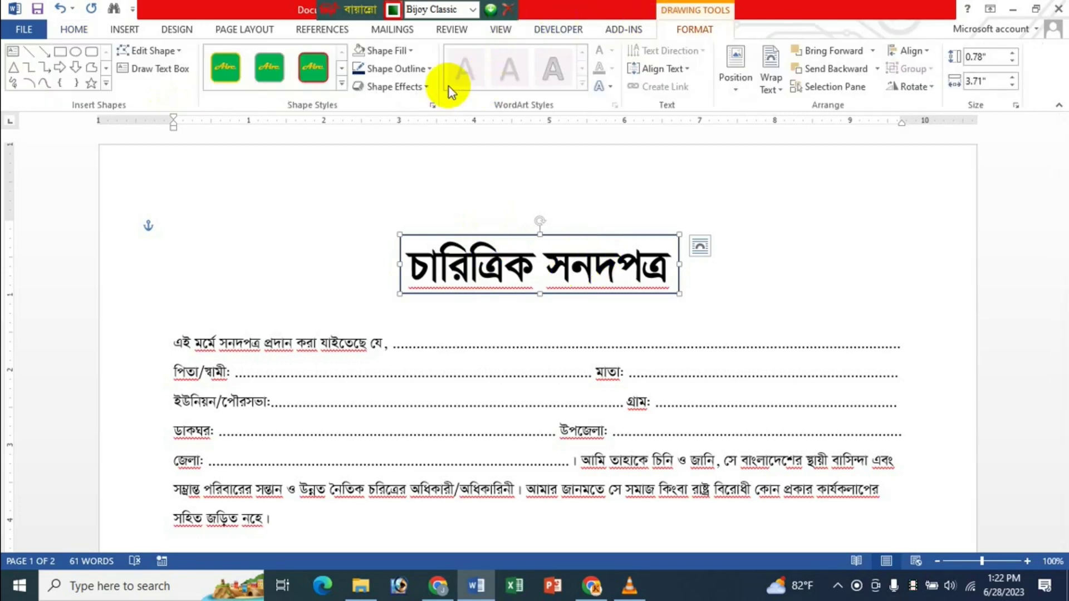
left_click(411, 50)
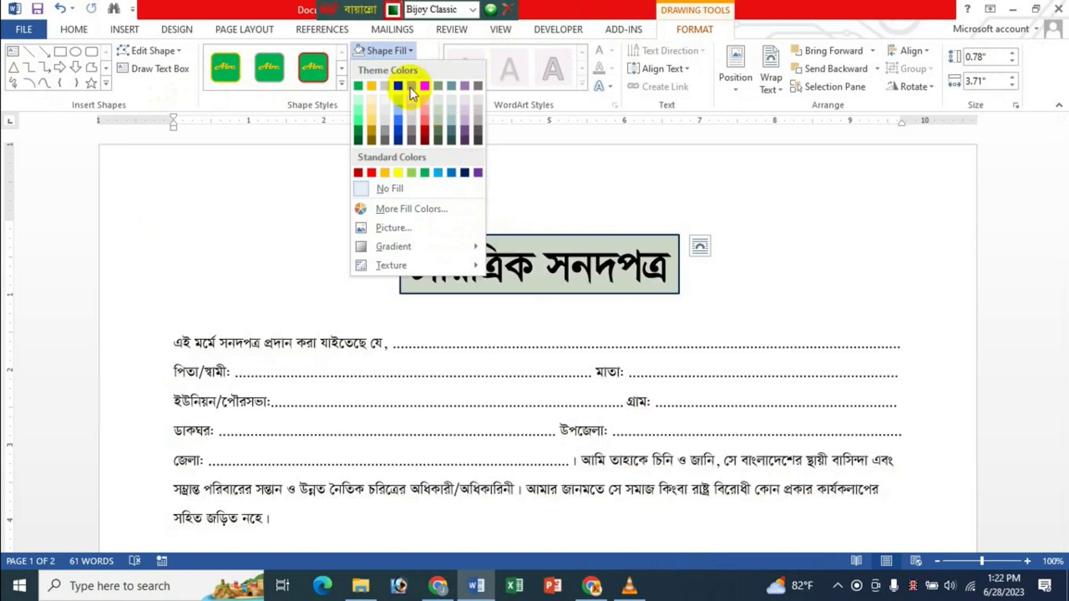
key("Escape")
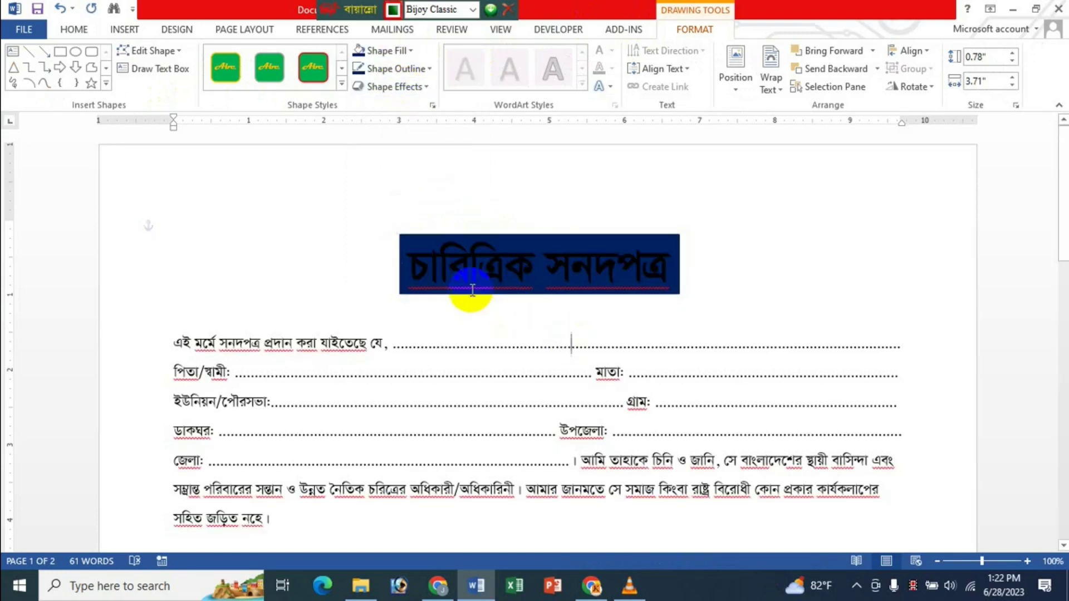
Change the font colour of the title "চারিত্রিক সনদপত্র" to the lightest gold theme shade.
left_click(418, 265)
left_click(486, 264)
left_click_drag(641, 263, 971, 283)
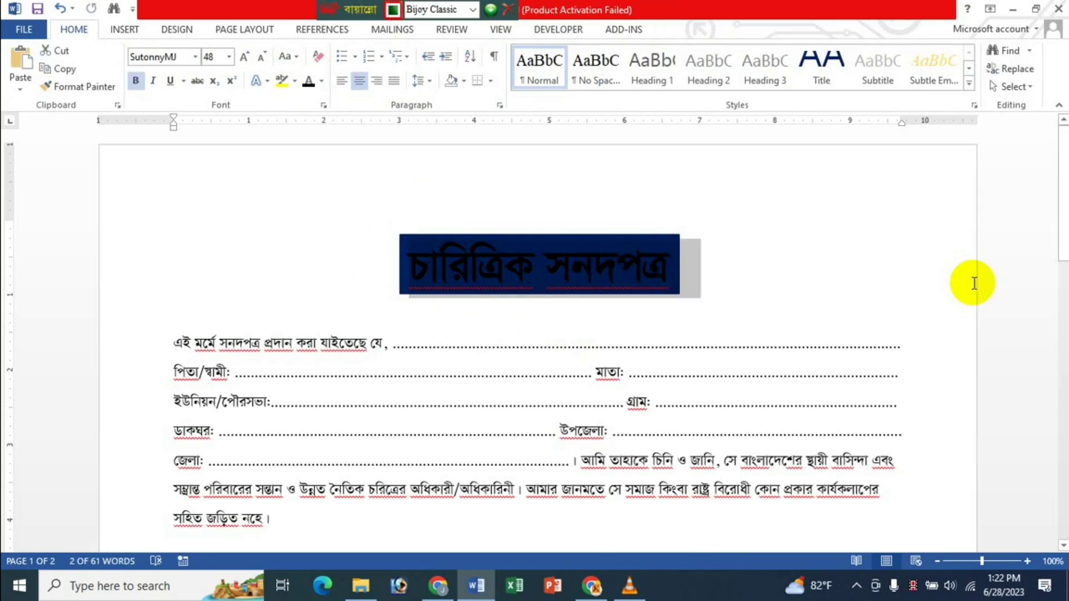
left_click(322, 83)
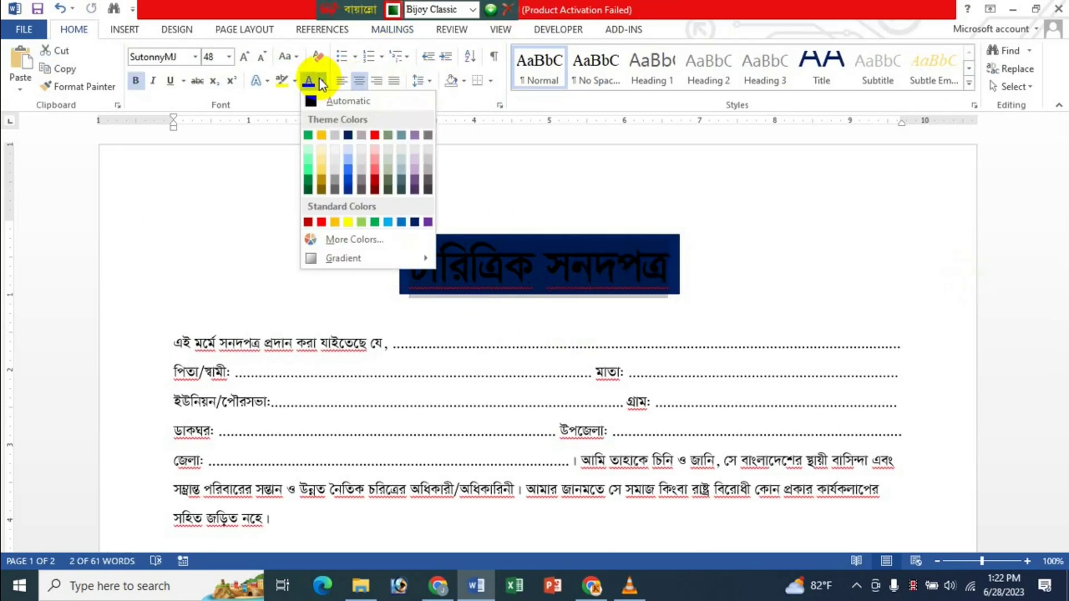
left_click(319, 146)
left_click(699, 203)
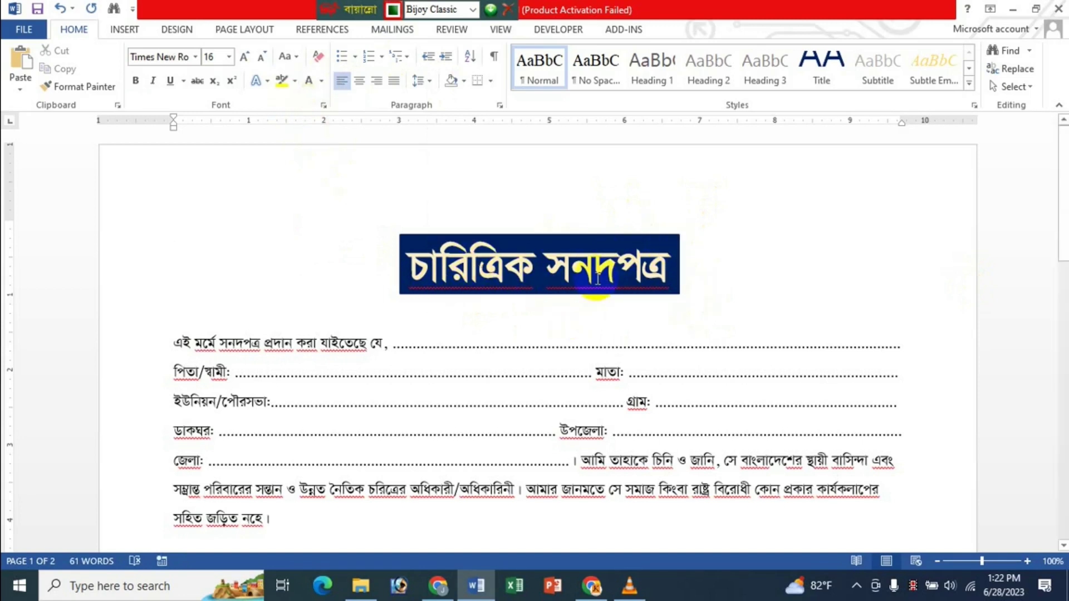
Check the certificate's layout from the title down to the closing line and the start of the sample page.
scroll(591, 329, "down", 1)
scroll(671, 378, "down", 6)
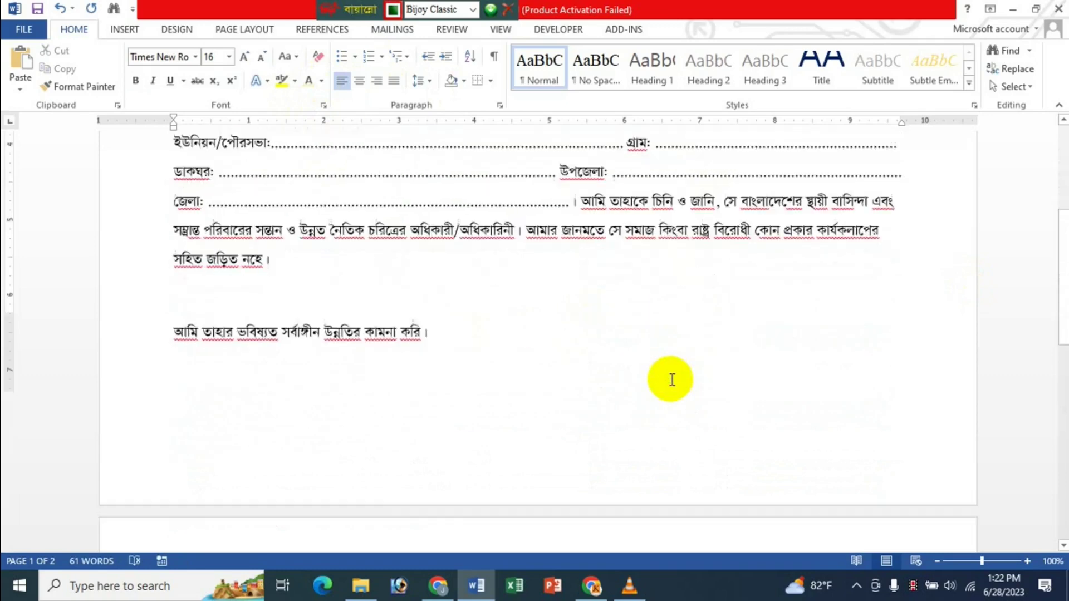
scroll(720, 332, "up", 5)
scroll(725, 332, "up", 2)
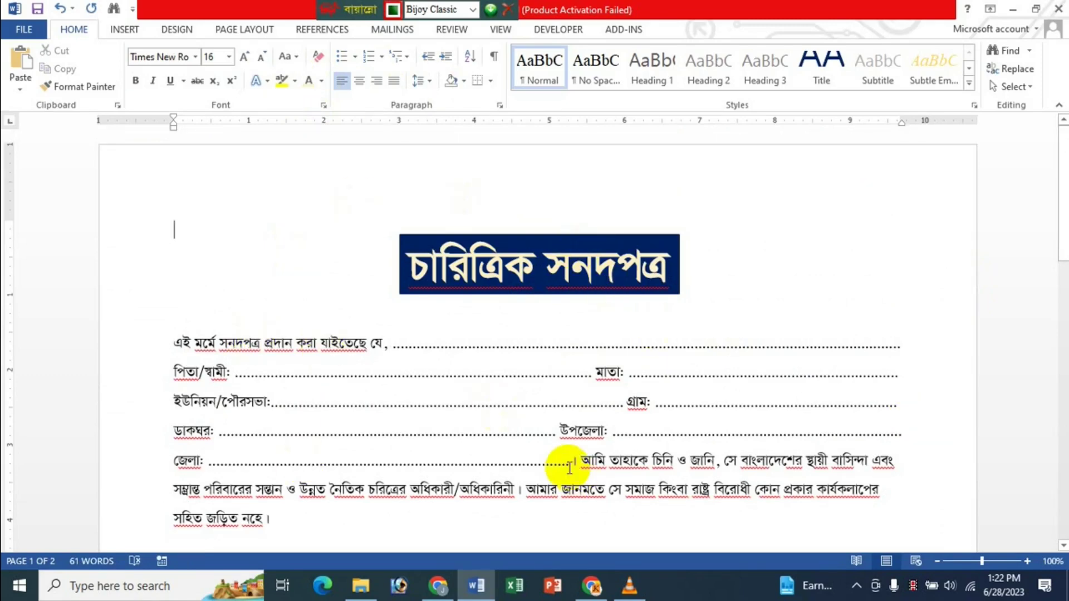
scroll(616, 363, "down", 6)
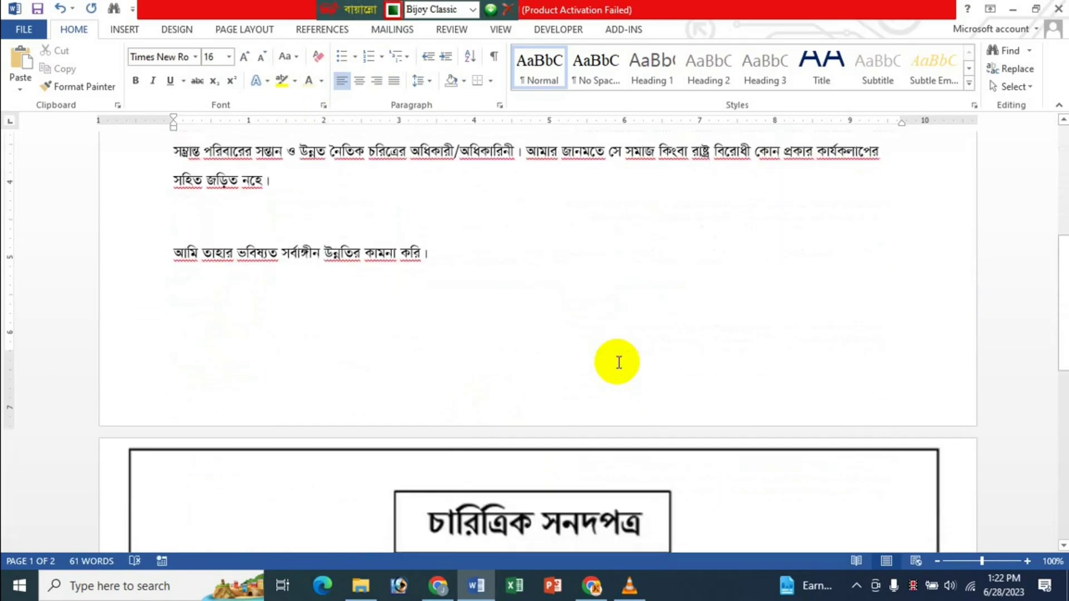
scroll(617, 363, "up", 5)
scroll(618, 362, "up", 1)
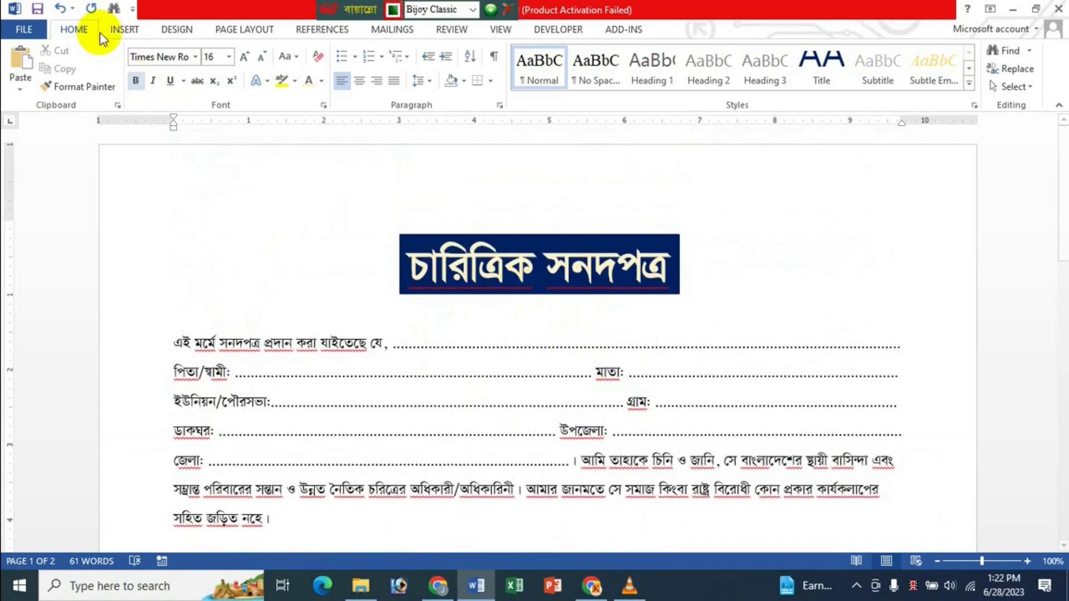
Apply a triple-line box page border, ½ pt wide, to the whole document and check it around the certificate.
left_click(171, 33)
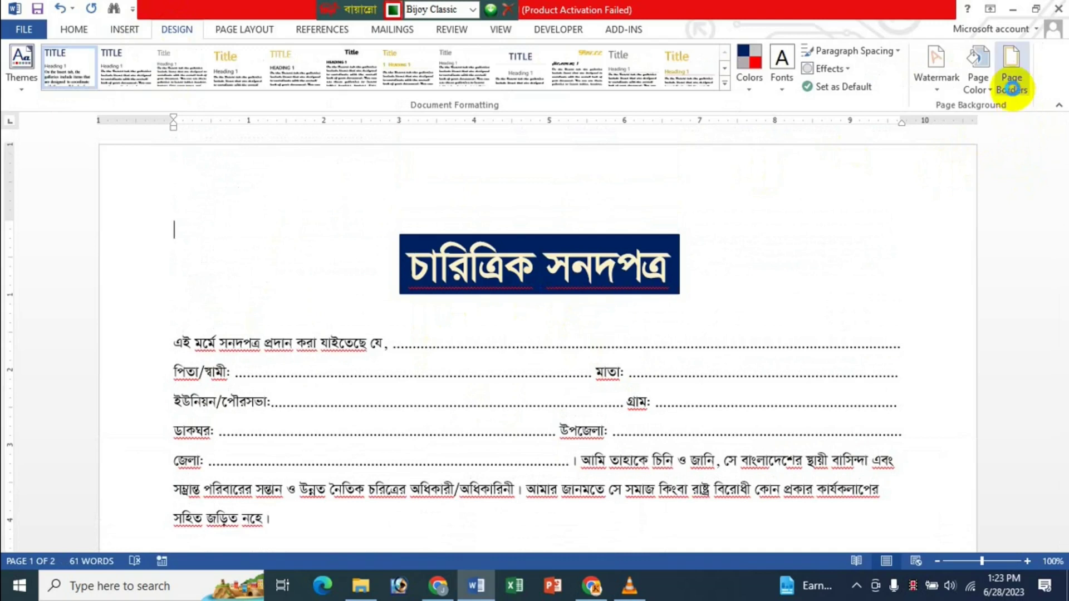
left_click(1012, 78)
left_click(624, 164)
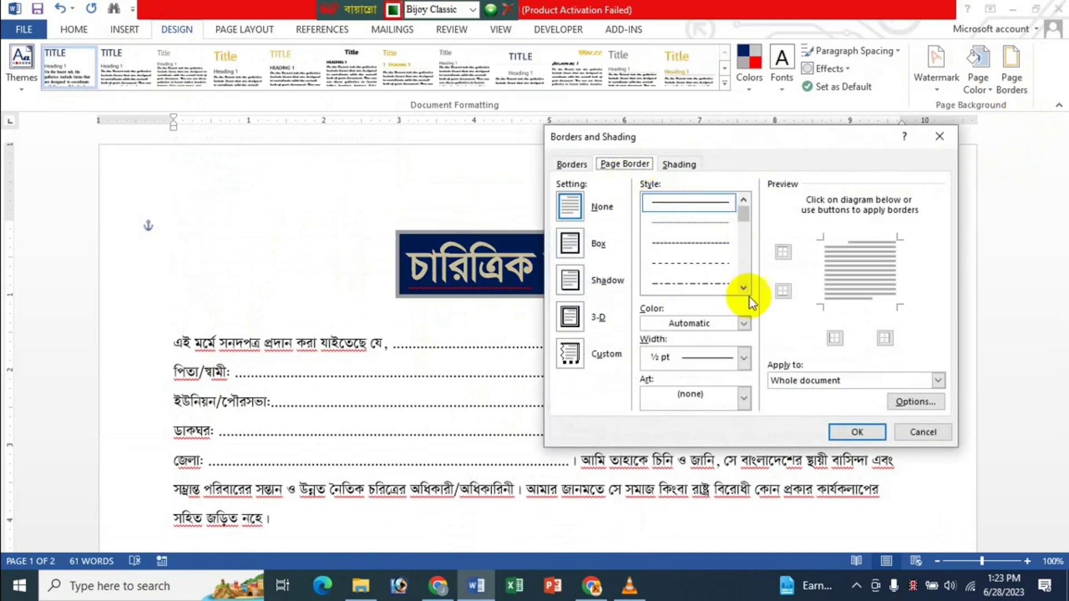
left_click_drag(739, 216, 733, 239)
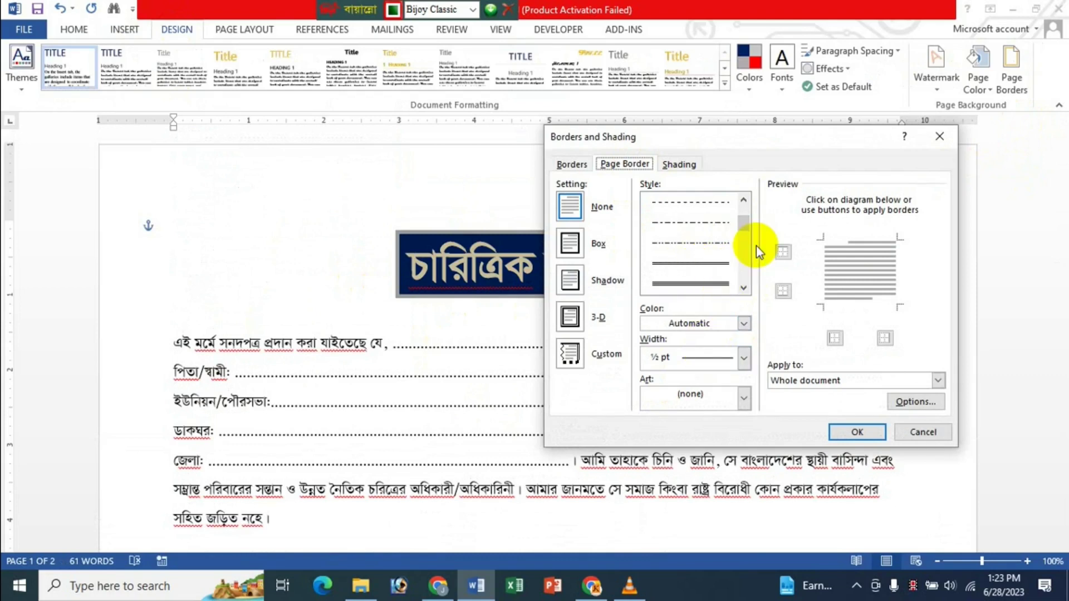
left_click(727, 283)
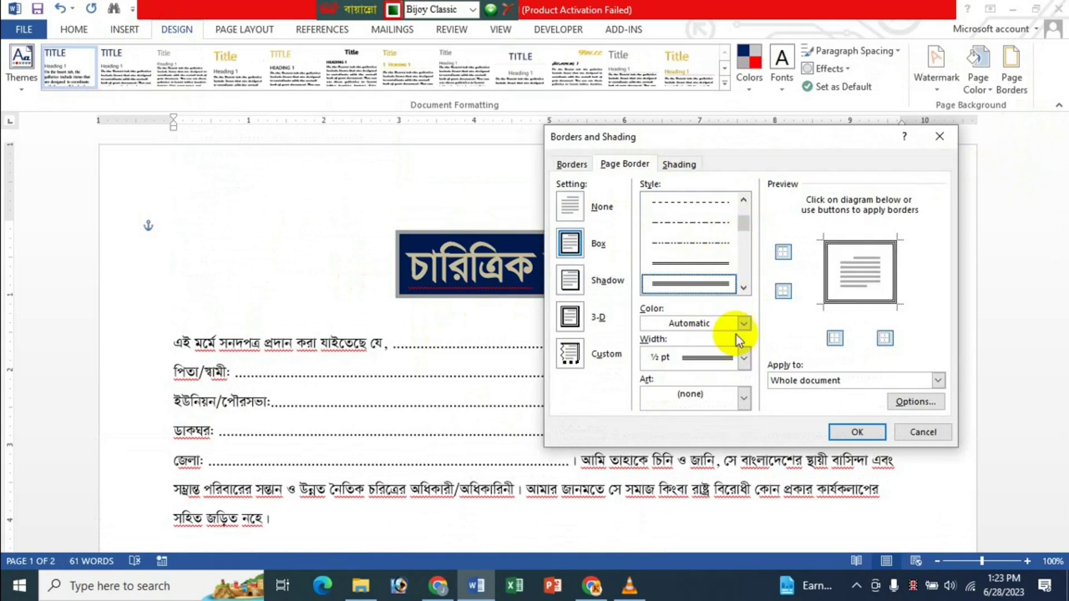
left_click(740, 357)
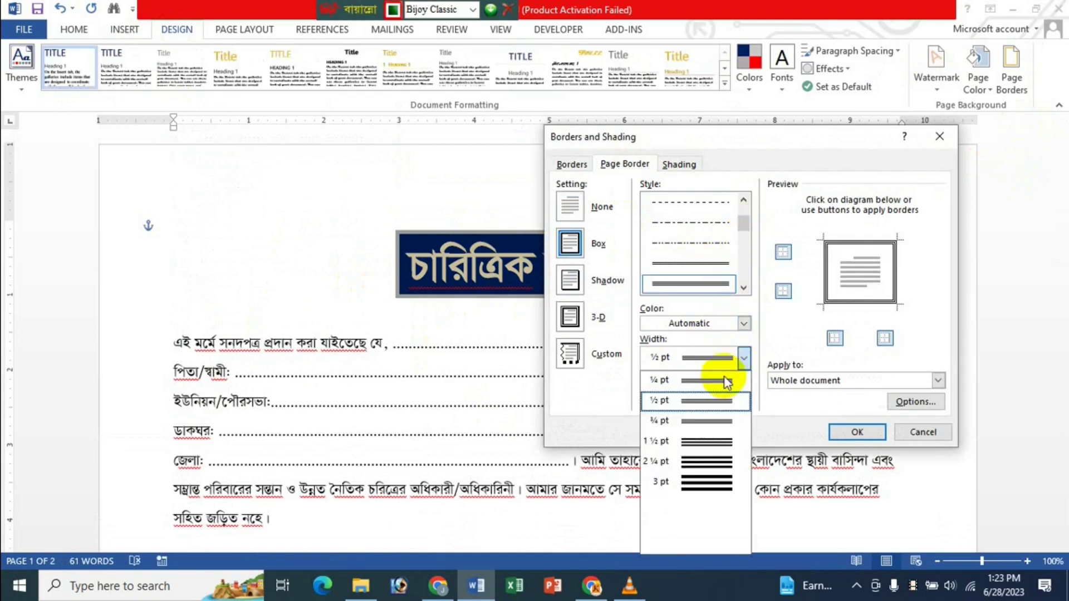
left_click(710, 403)
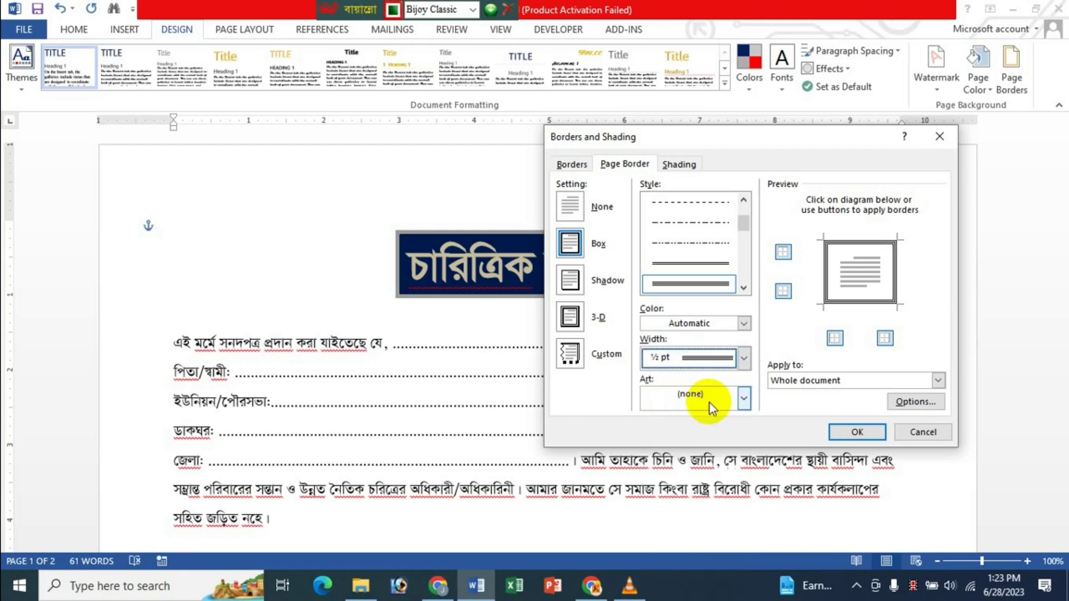
left_click(857, 432)
scroll(976, 312, "down", 12)
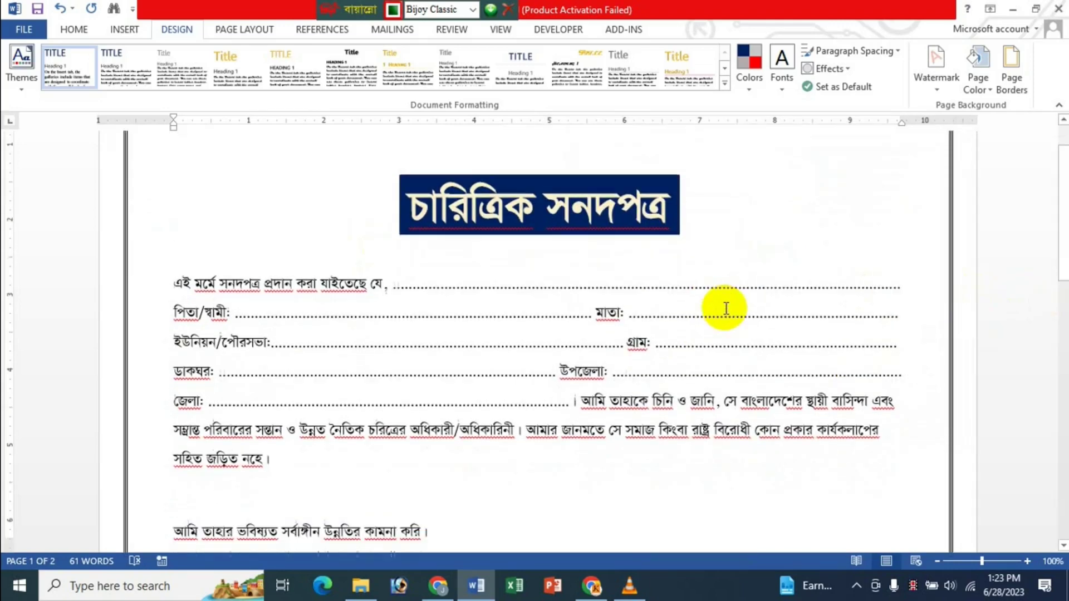
scroll(943, 353, "up", 10)
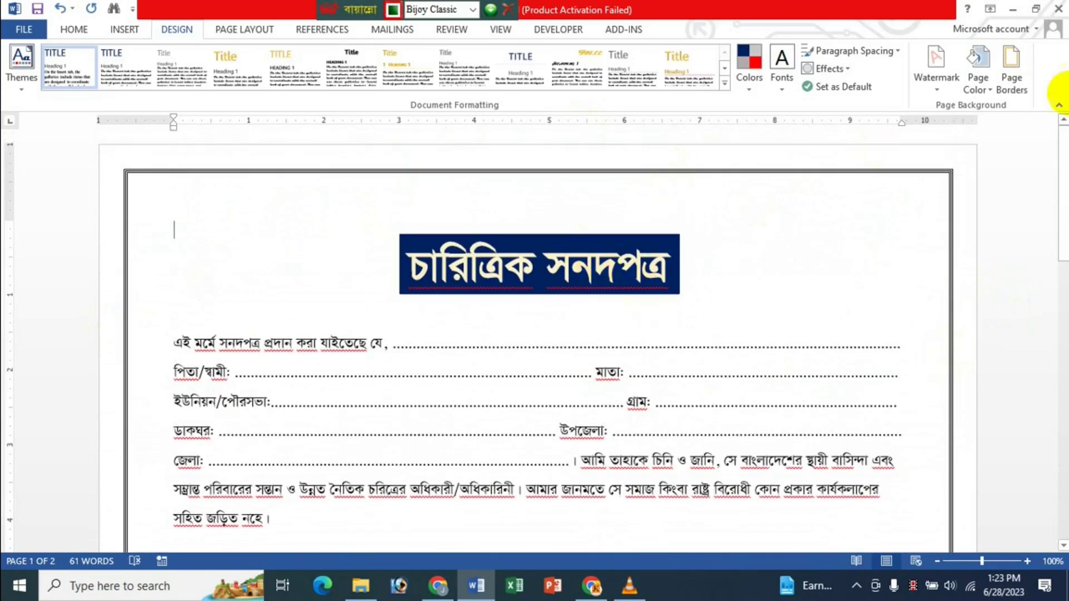
Replace the line page border with the black-and-white framed square art border and check it on both pages.
left_click(1010, 91)
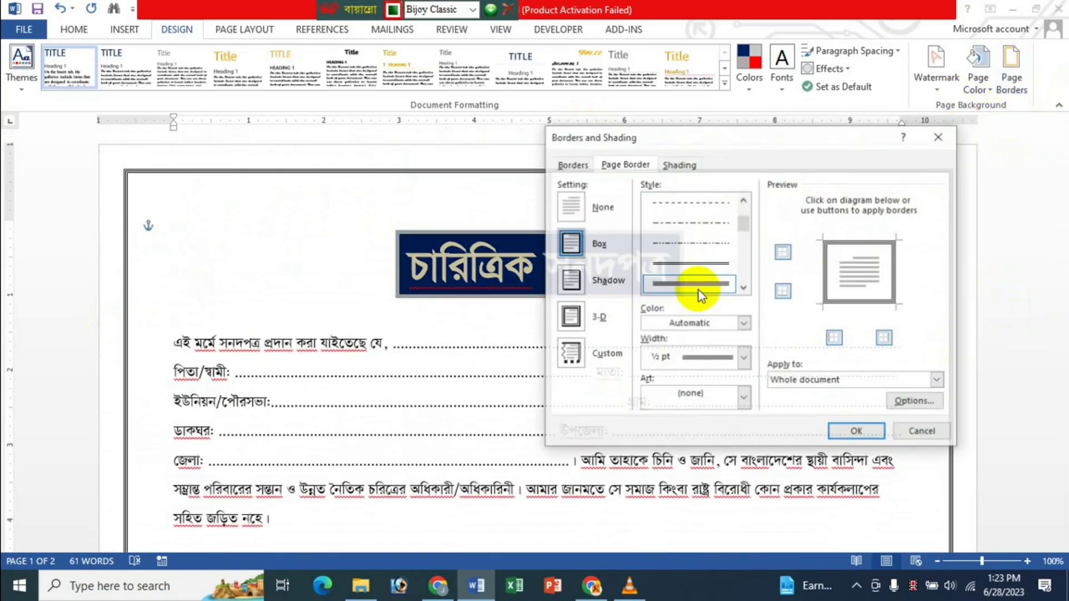
left_click(710, 405)
left_click_drag(744, 426, 747, 471)
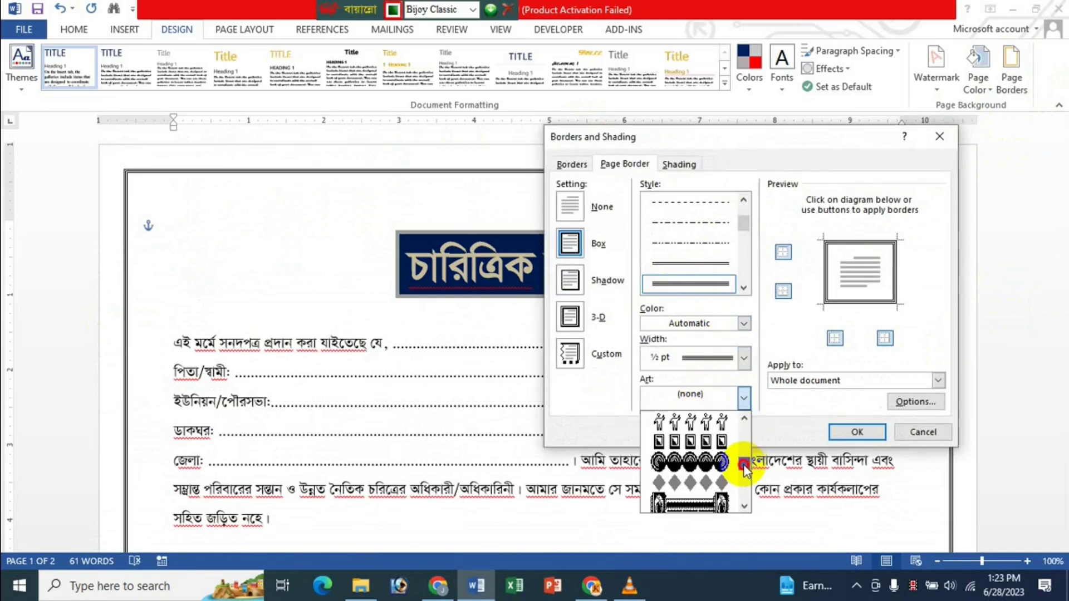
left_click(697, 444)
left_click(858, 433)
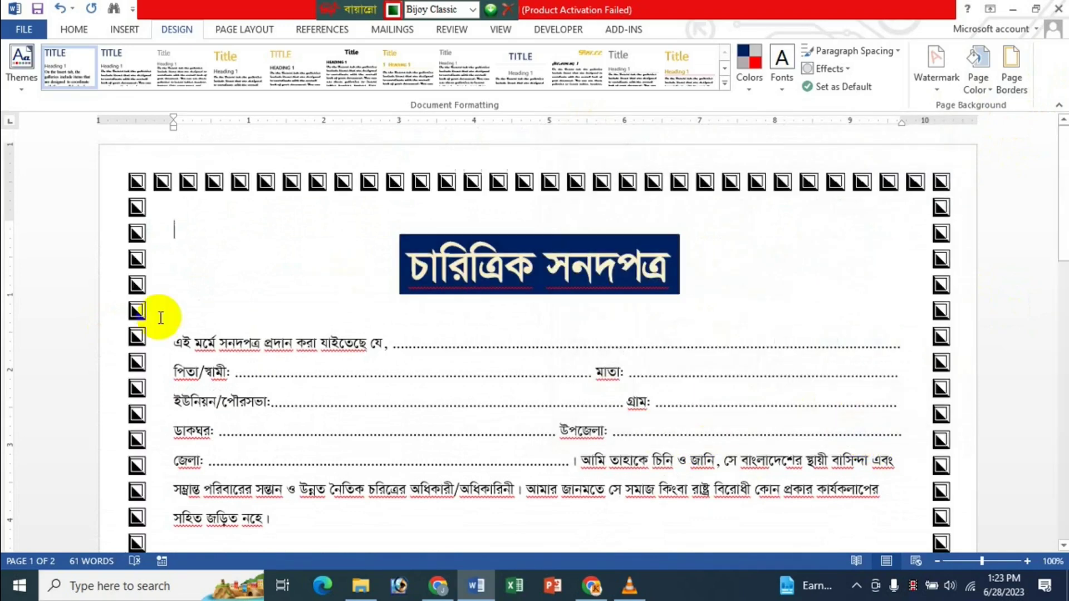
scroll(947, 442, "down", 3)
scroll(946, 442, "down", 5)
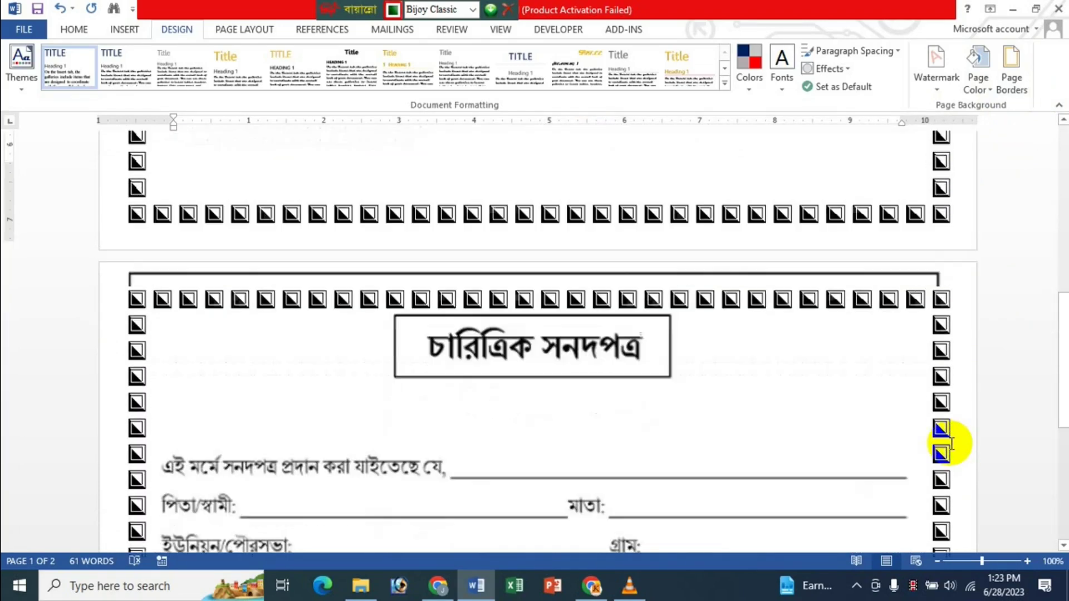
scroll(943, 442, "up", 8)
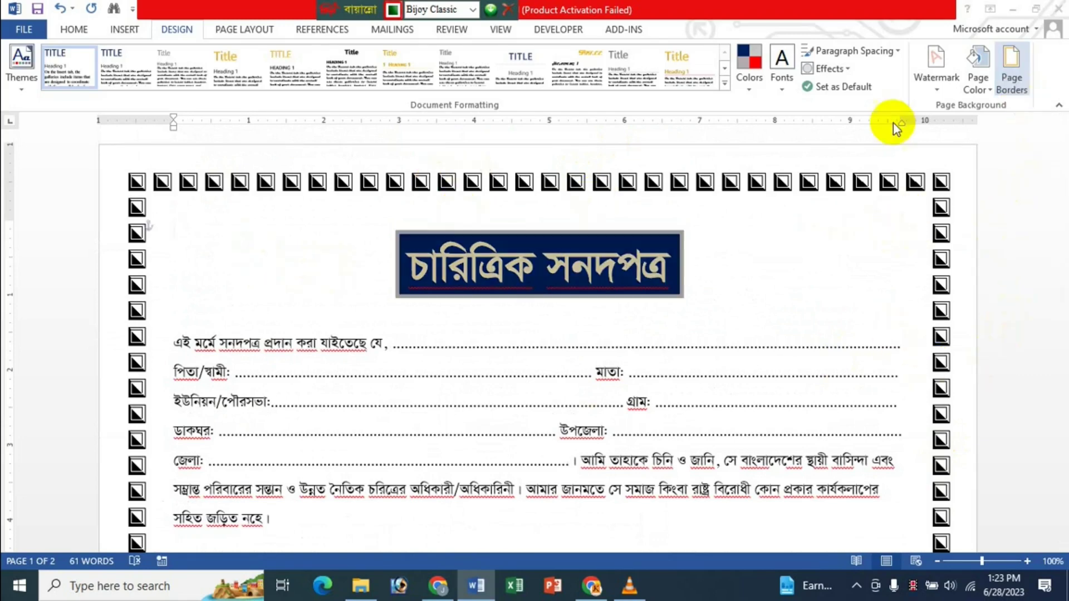
Change the page border's art to the orange and yellow sun pattern.
left_click(1012, 78)
left_click(744, 398)
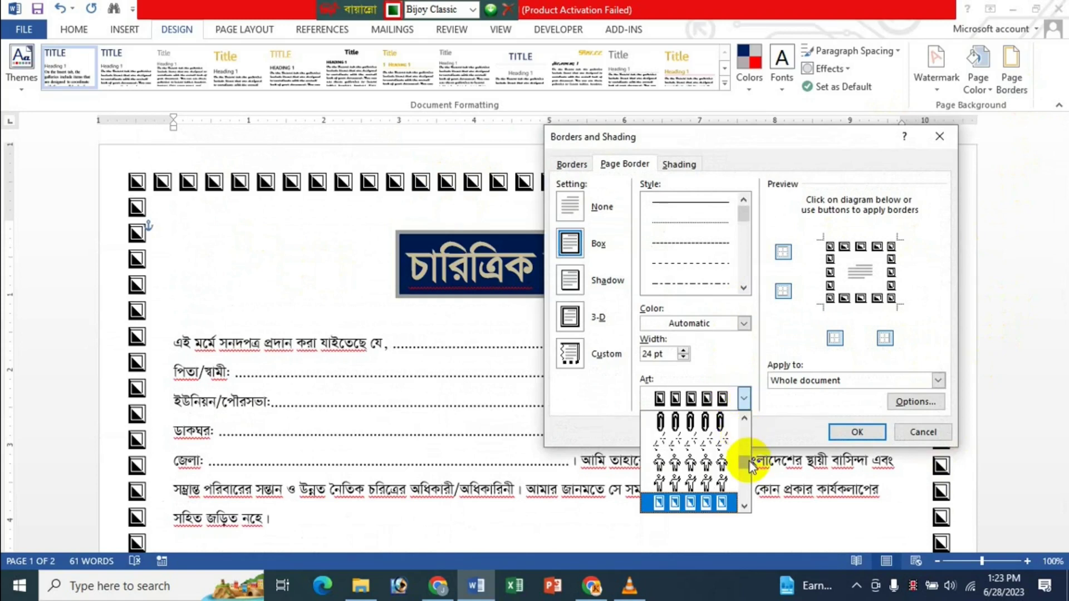
left_click_drag(752, 468, 742, 442)
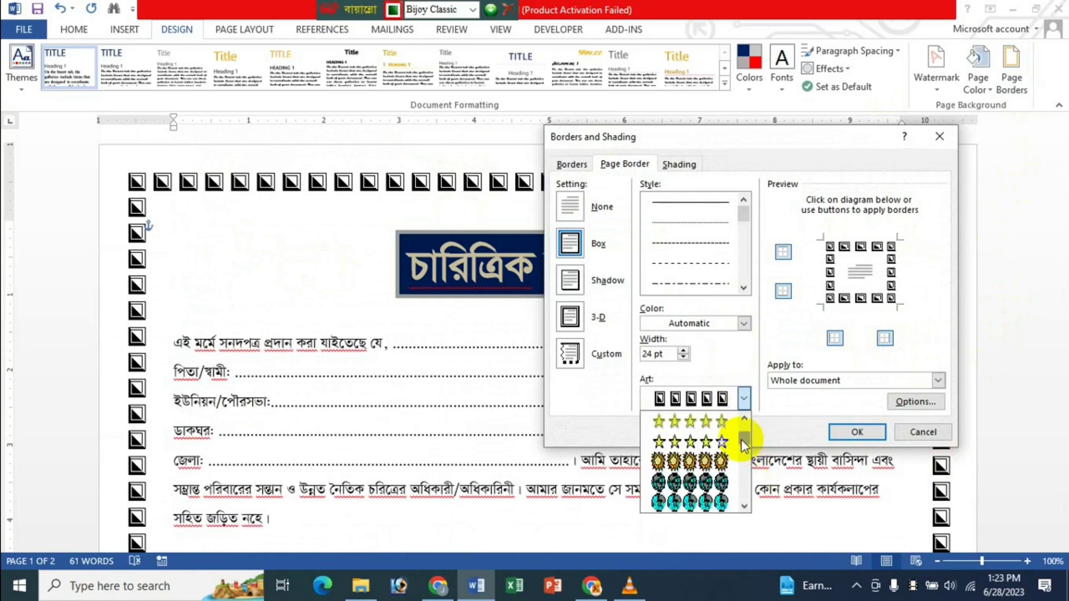
left_click(710, 463)
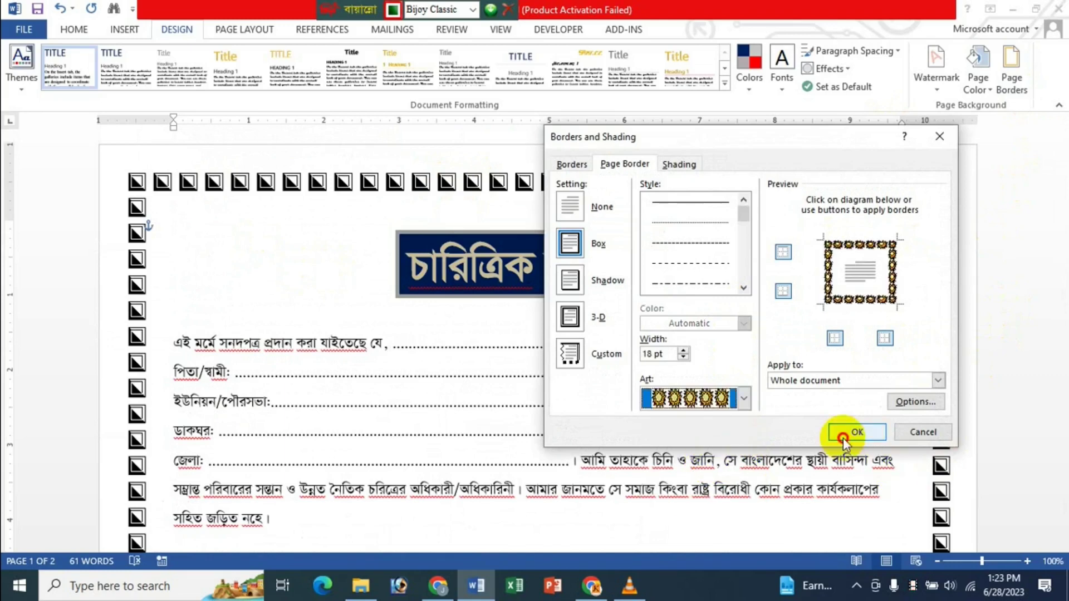
left_click(860, 434)
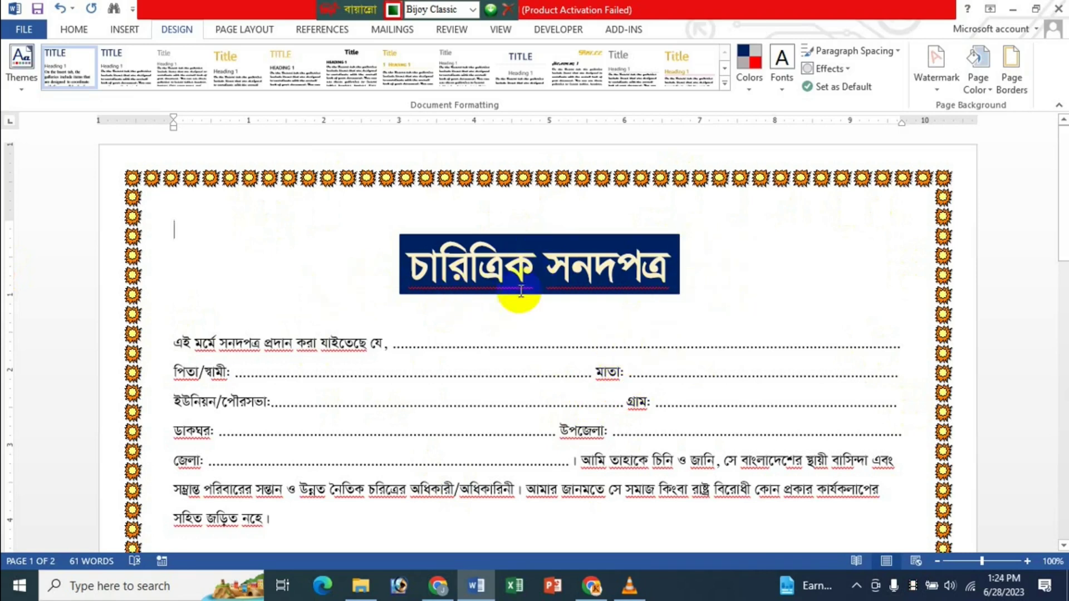
Fill the page background with the Parchment texture and check it across the certificate.
left_click(978, 73)
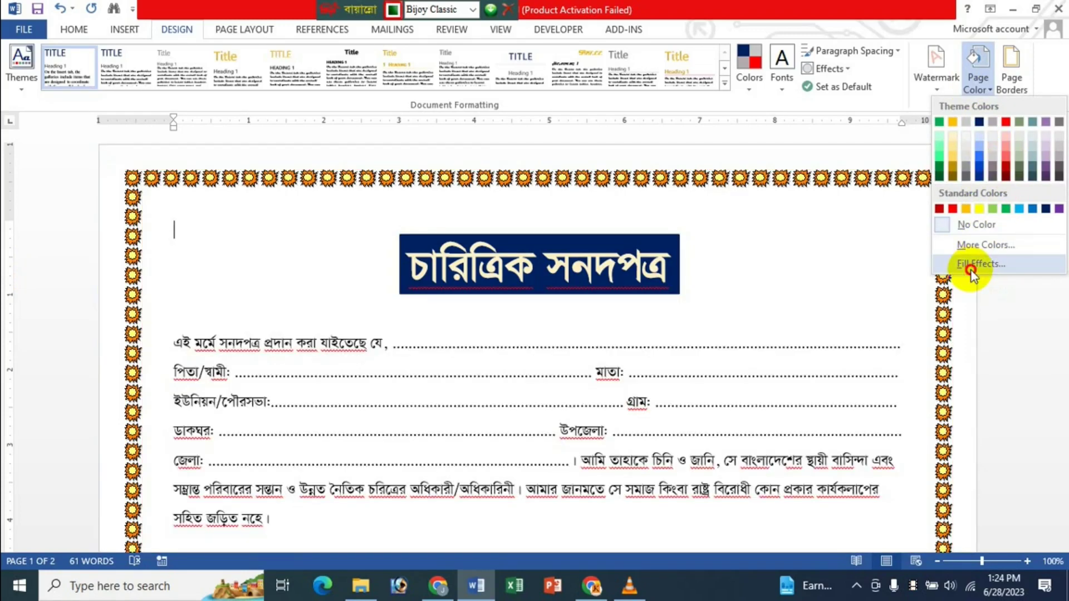
left_click(975, 264)
left_click(559, 152)
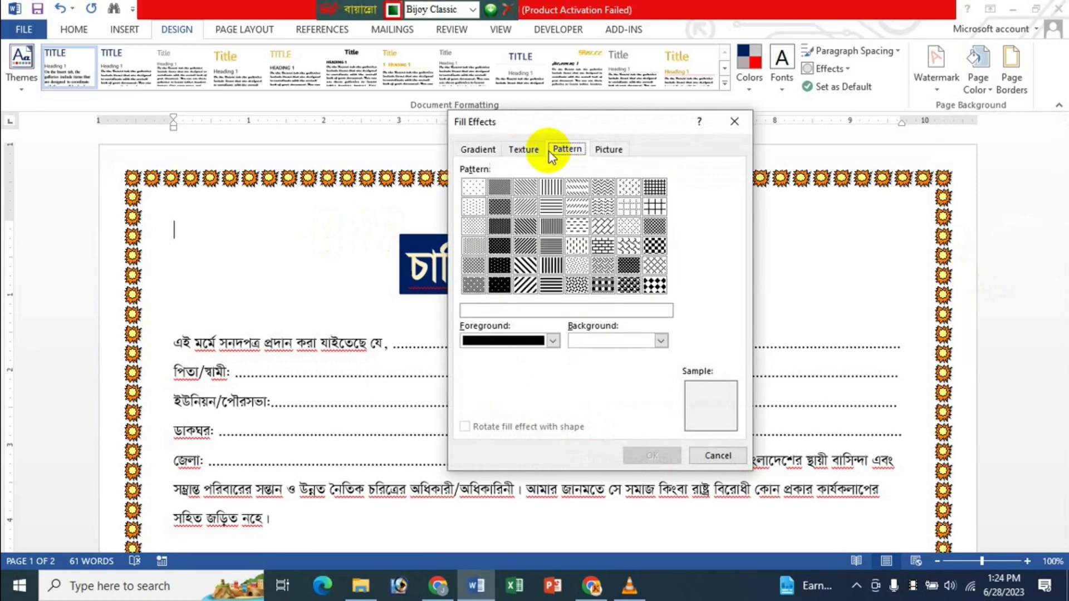
left_click(524, 149)
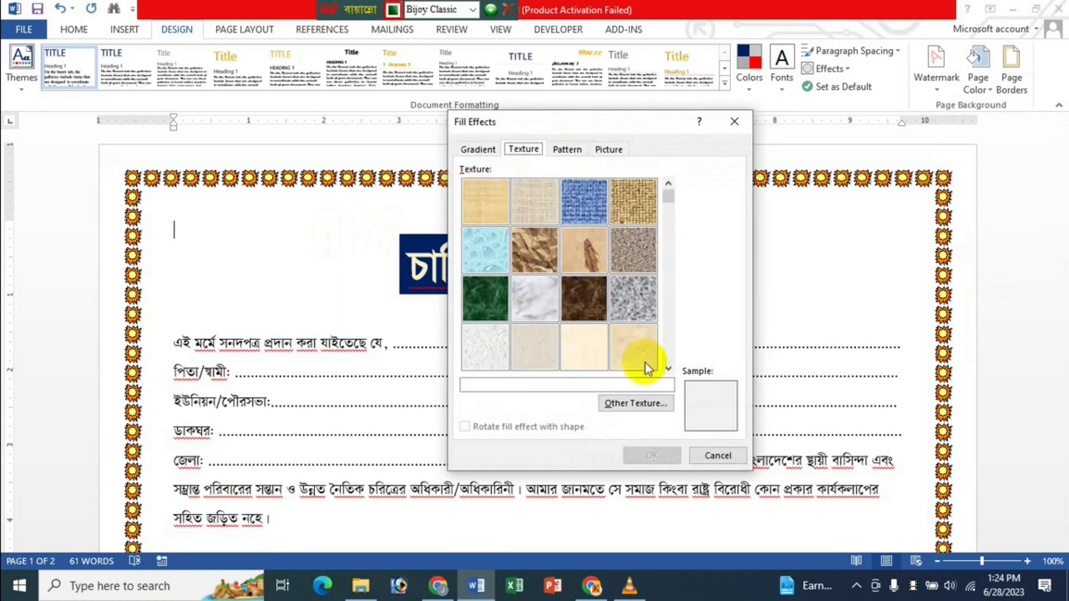
left_click(582, 348)
left_click(652, 455)
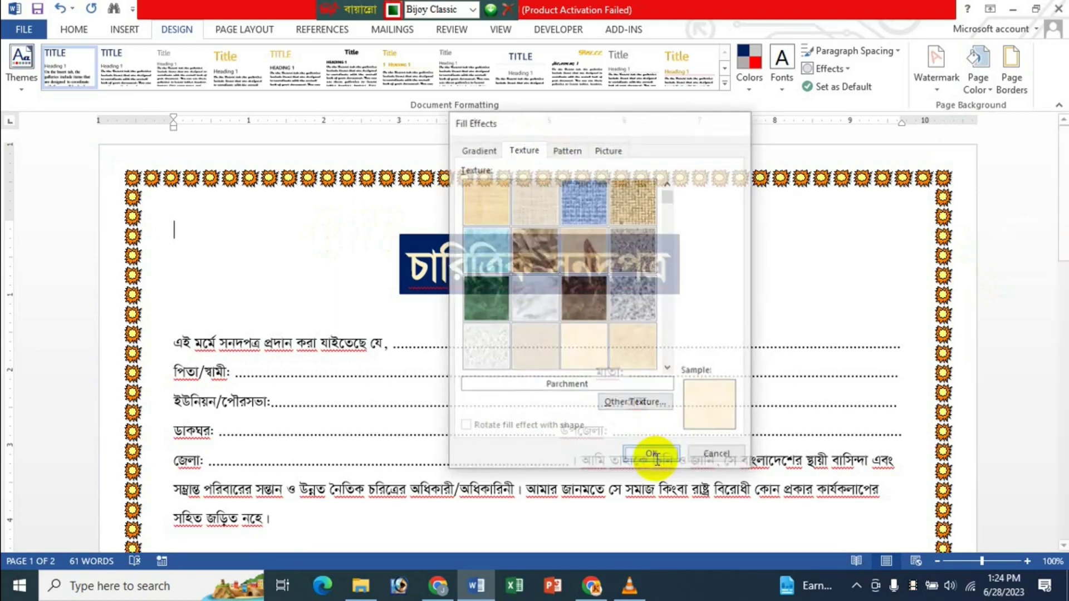
scroll(879, 311, "down", 5)
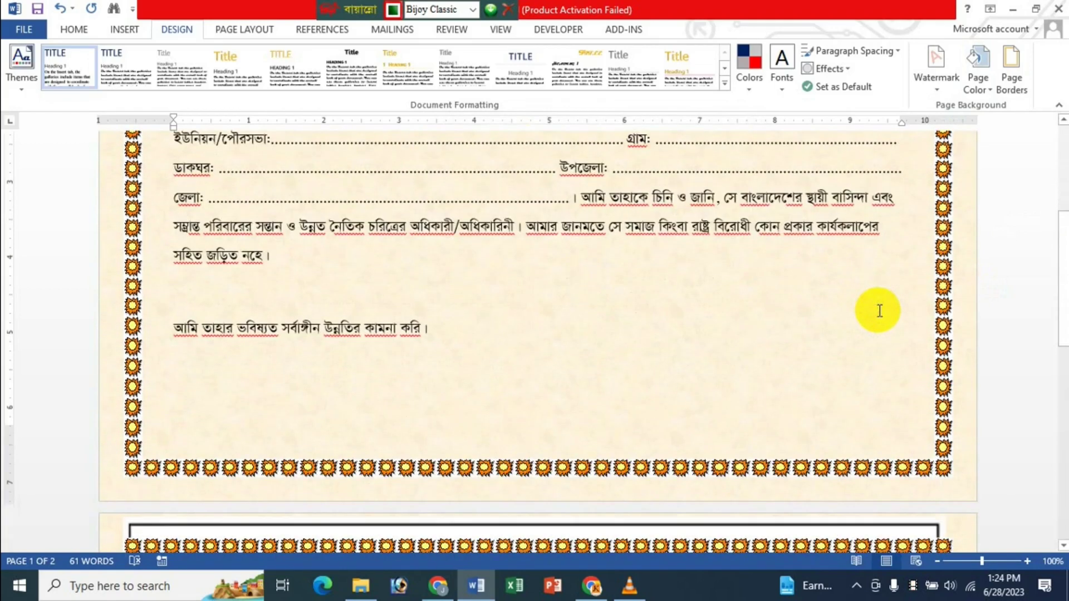
scroll(880, 311, "up", 5)
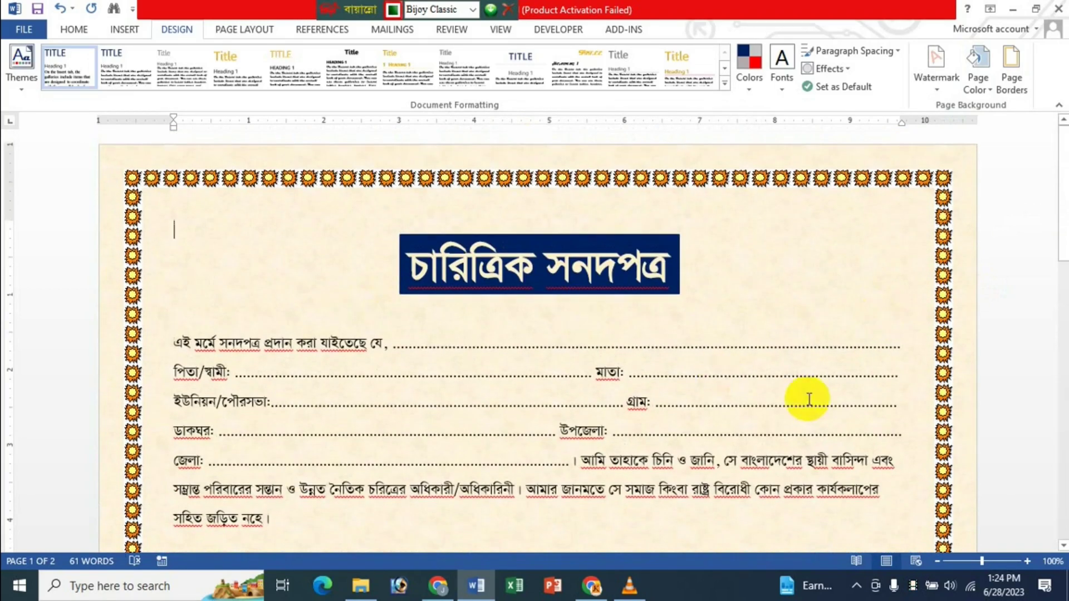
scroll(809, 398, "down", 6)
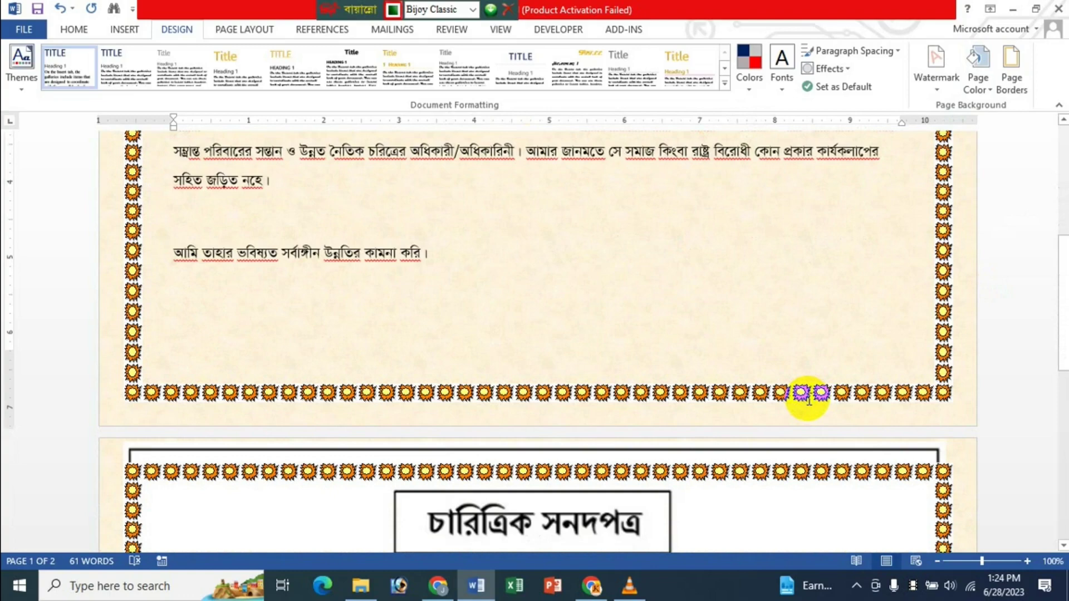
scroll(210, 341, "up", 5)
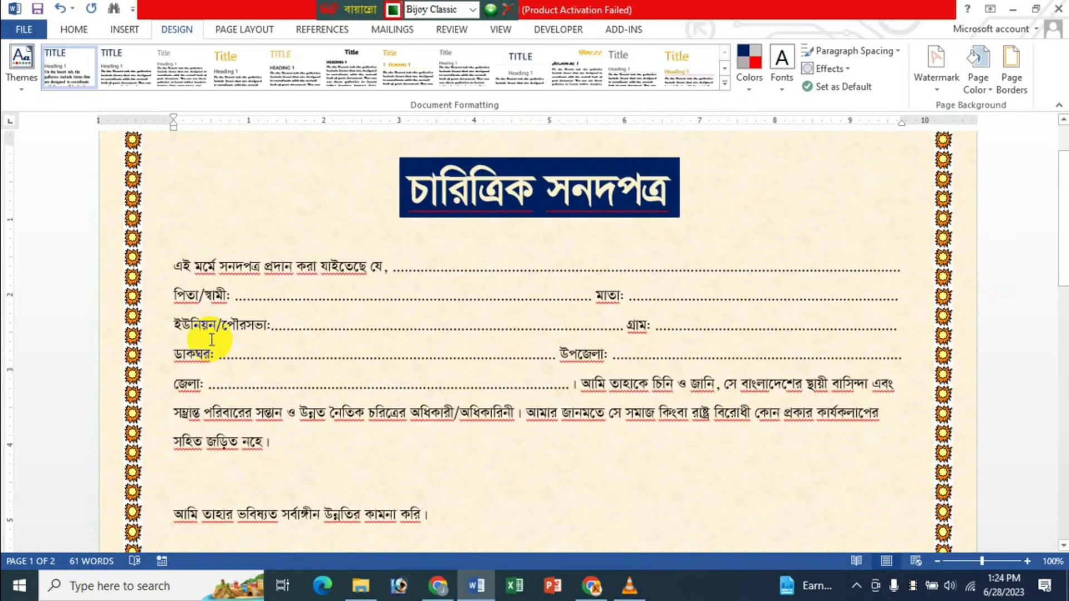
Compare the closing section with the sample's and add a line below it with "তারিখঃ" at the start and "স্বাক্ষর" near the right margin.
scroll(210, 341, "down", 6)
scroll(210, 341, "down", 8)
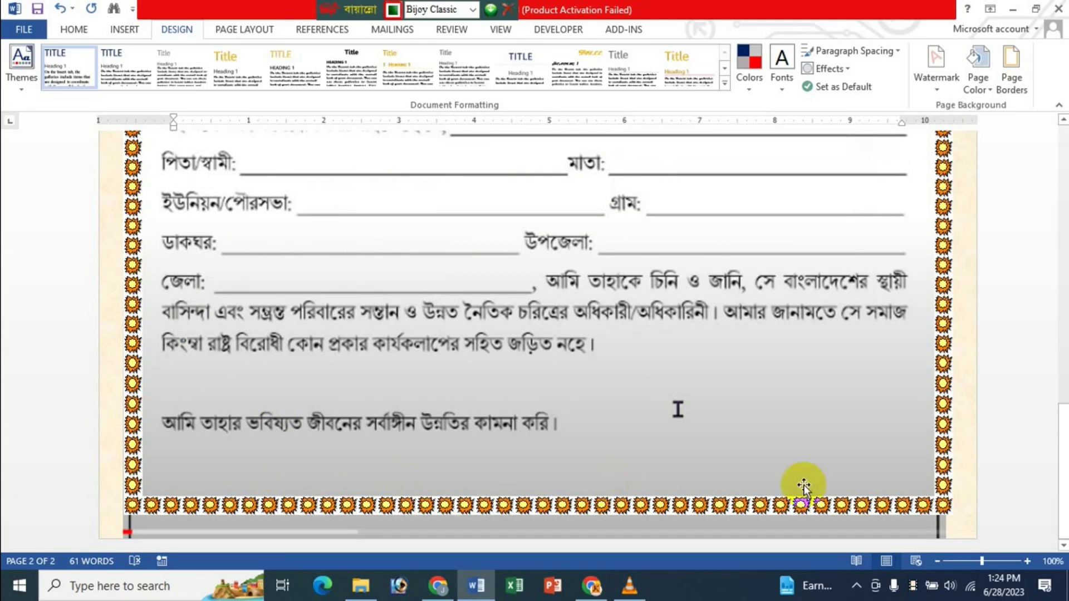
scroll(804, 474, "up", 6)
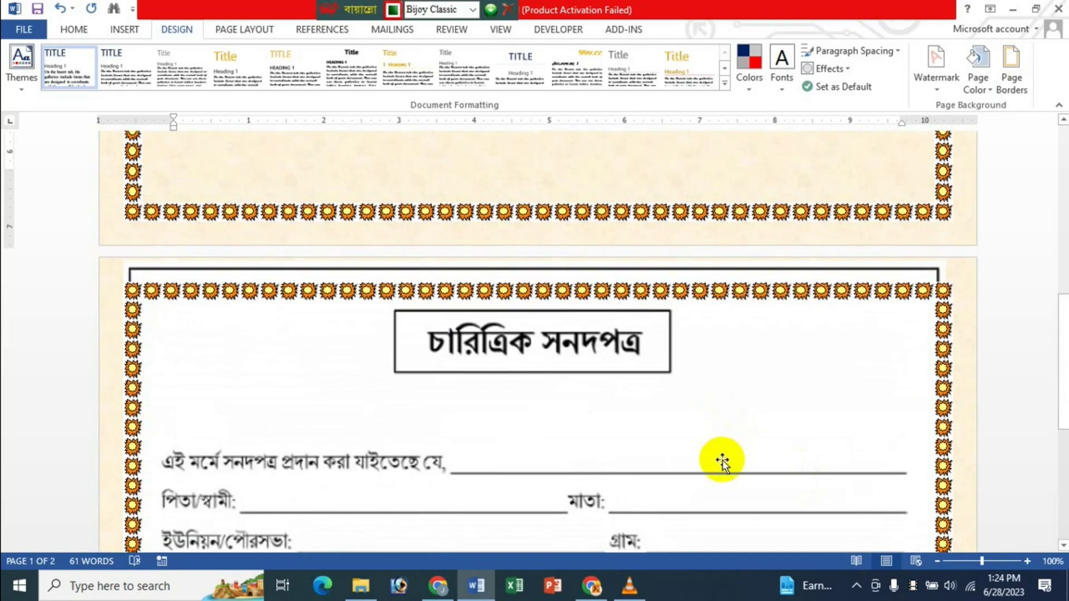
scroll(723, 460, "down", 5)
scroll(624, 480, "down", 1)
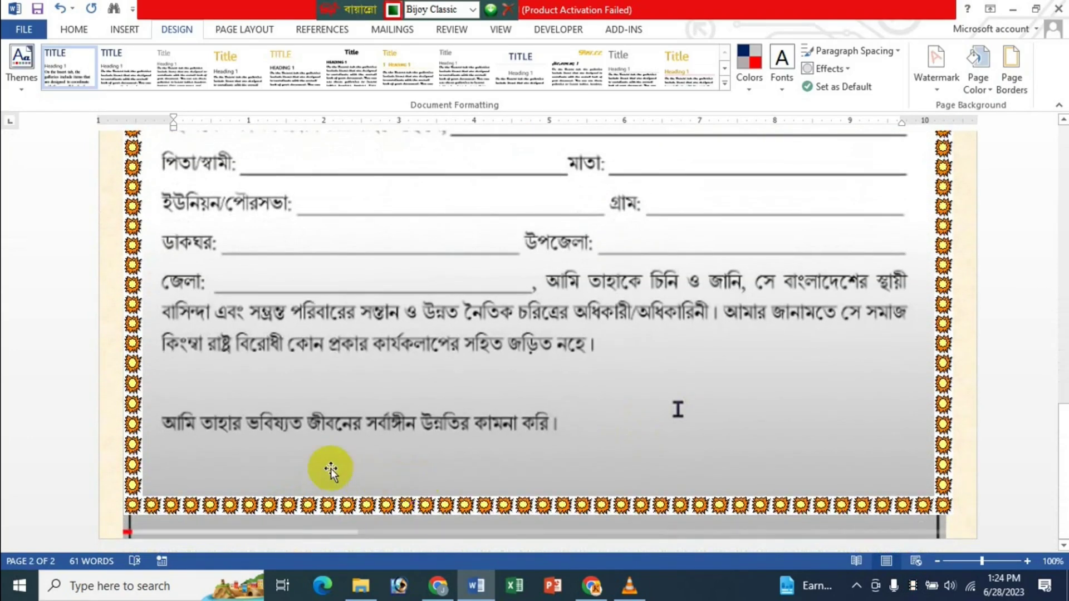
scroll(574, 453, "up", 15)
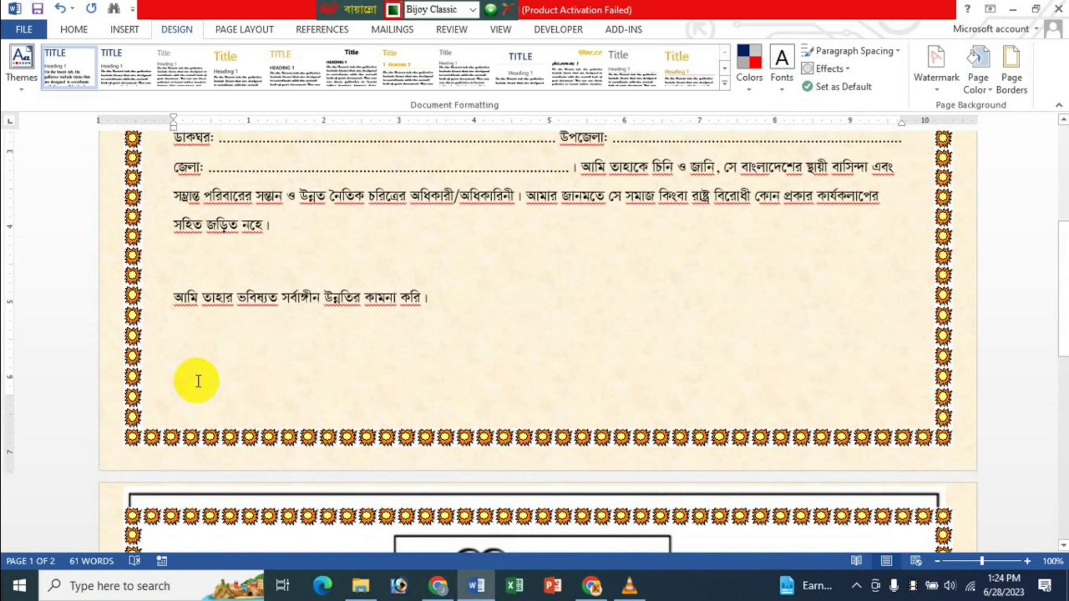
left_click(202, 365)
left_click(474, 291)
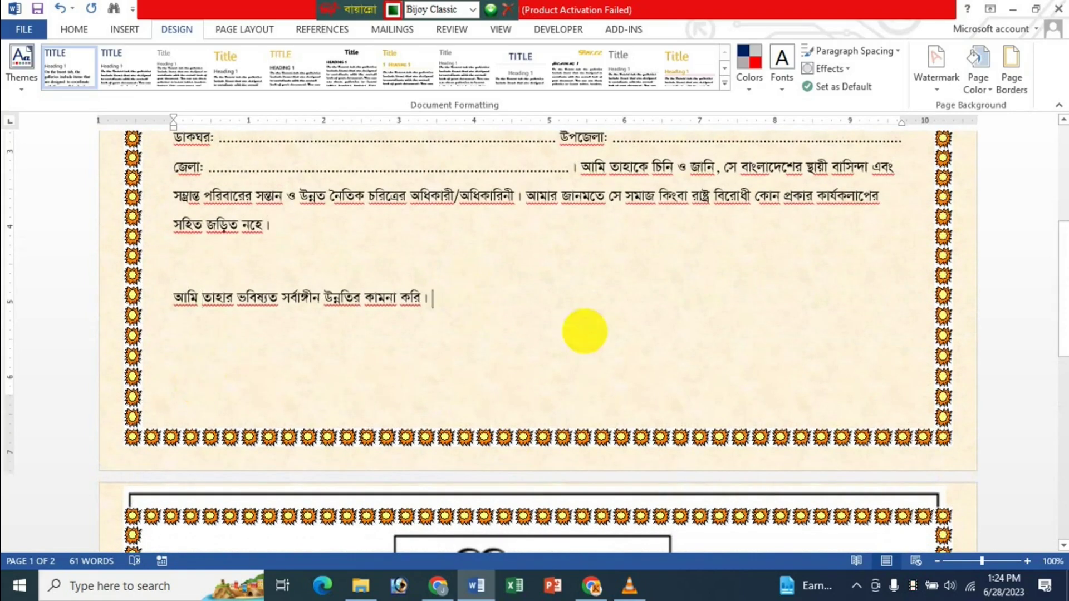
key("Return")
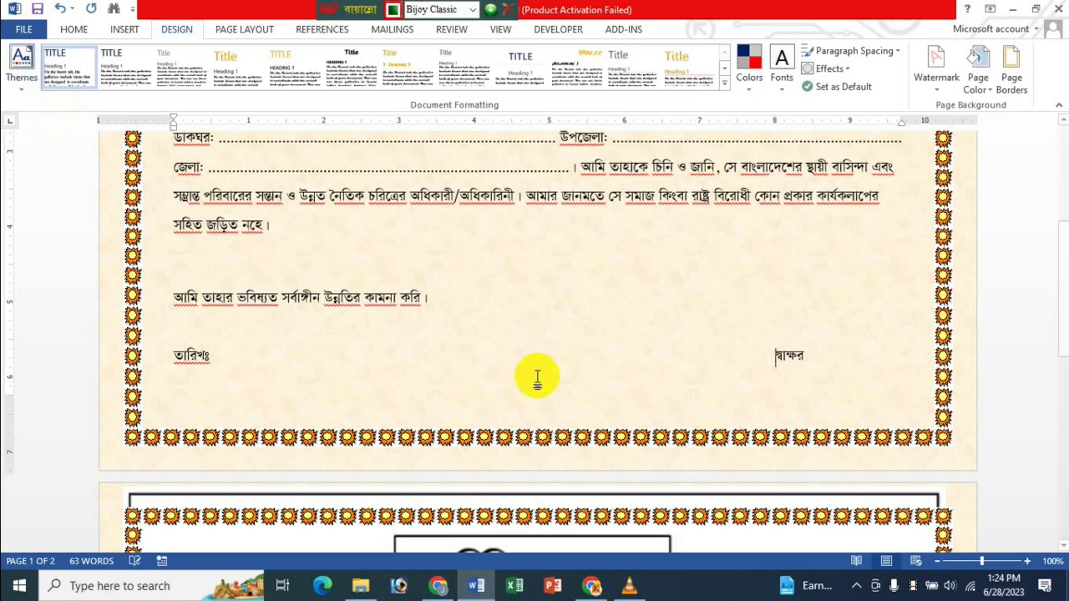
Make the line with "তারিখঃ" and "স্বাক্ষর" bold and shift "স্বাক্ষর" slightly further towards the right margin.
left_click(237, 348)
left_click_drag(238, 348, 781, 358)
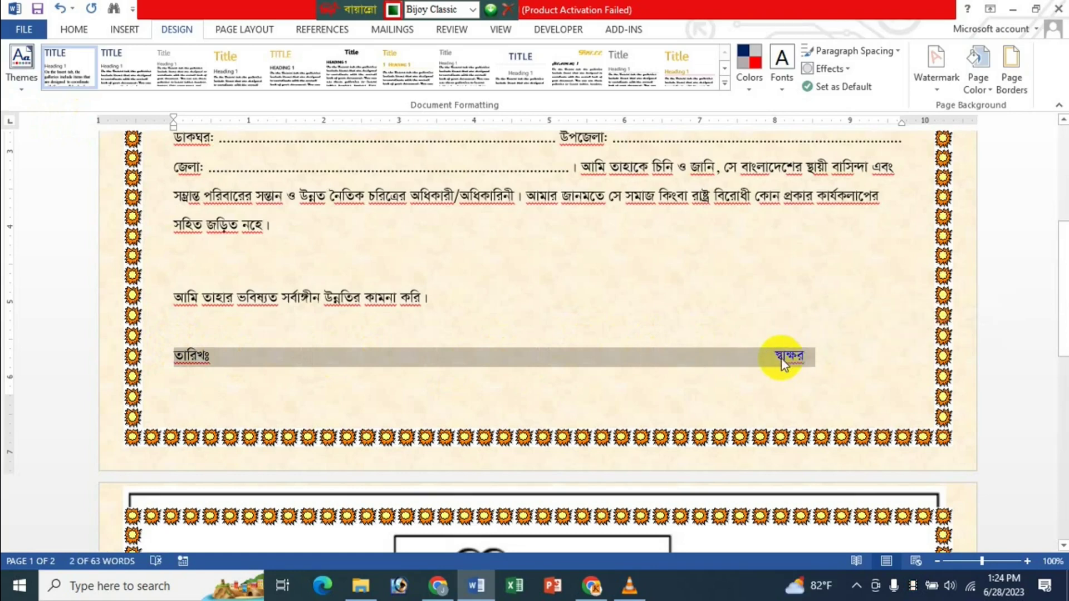
left_click(70, 29)
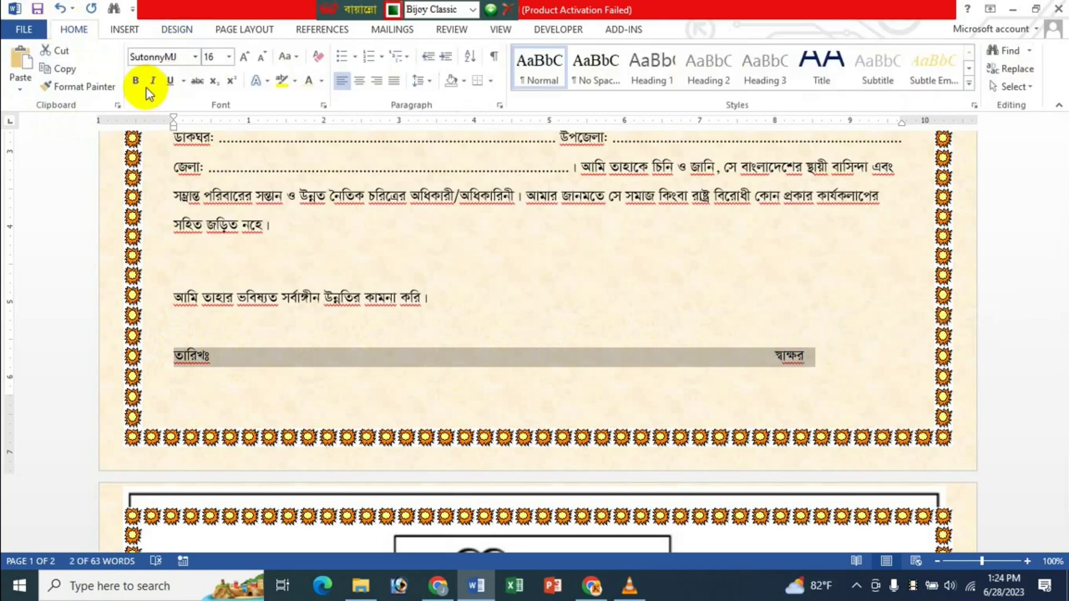
left_click(596, 335)
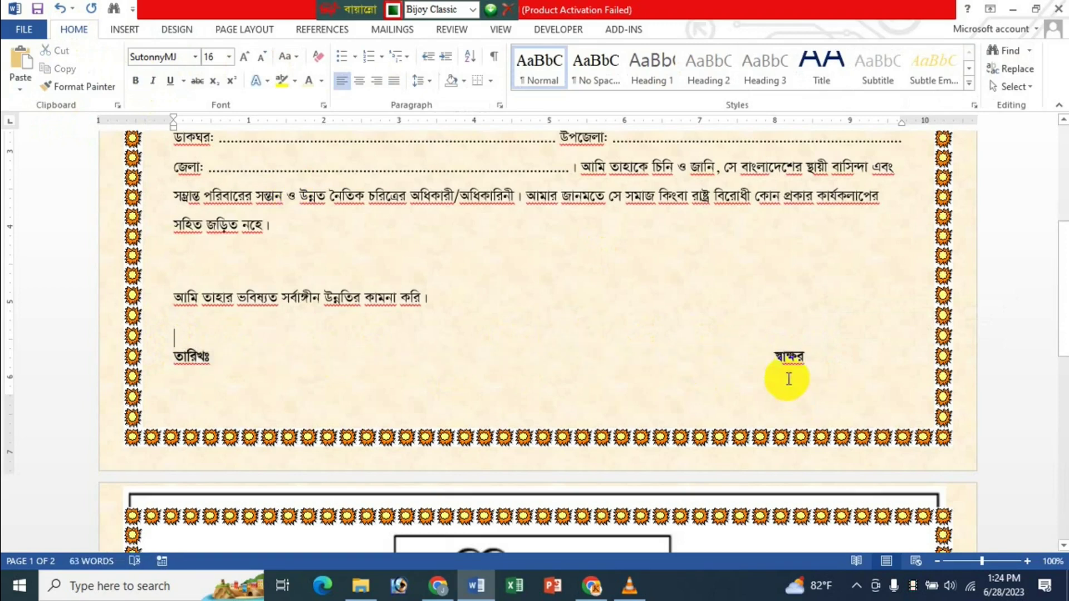
left_click(774, 359)
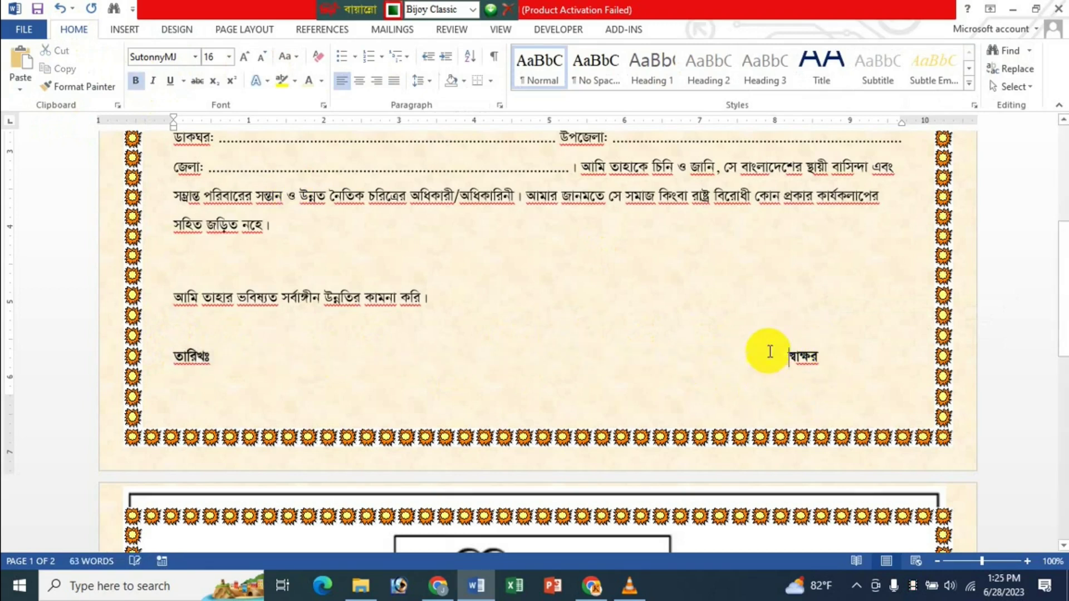
Draw a straight horizontal line about 1.25" long just above "স্বাক্ষর".
left_click(125, 30)
left_click(215, 75)
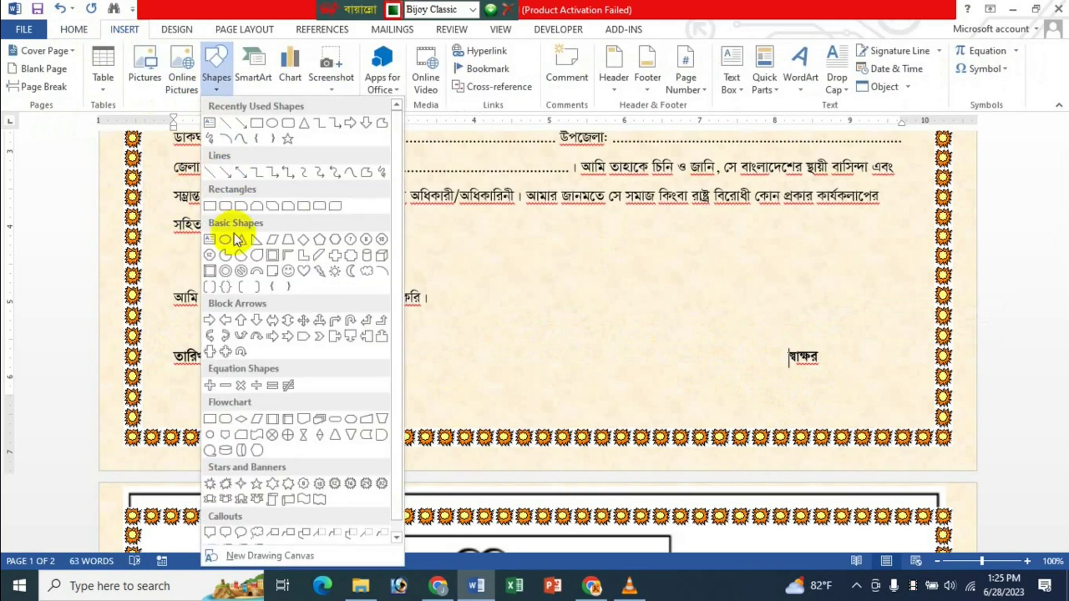
left_click(214, 172)
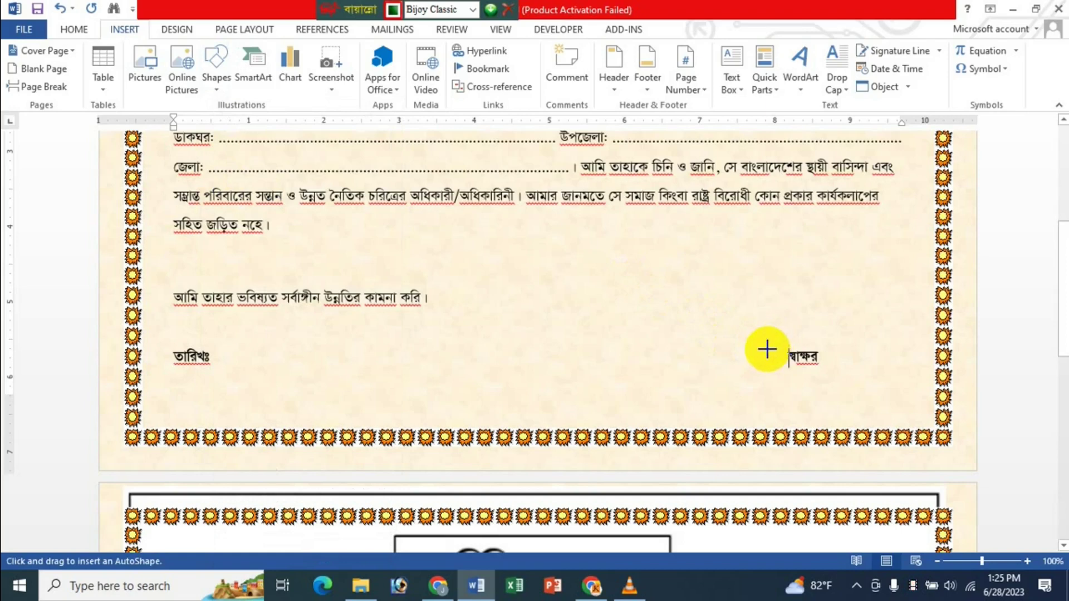
left_click_drag(767, 349, 861, 345)
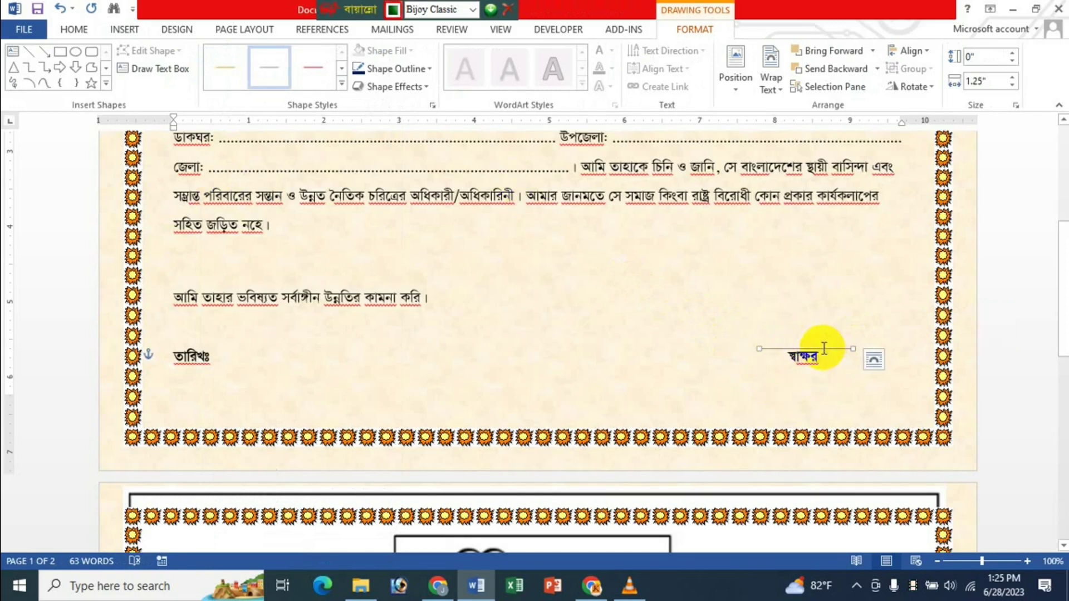
Set the signature line's outline weight to 1½ pt and its colour to dark blue.
left_click(418, 69)
mouse_move(425, 246)
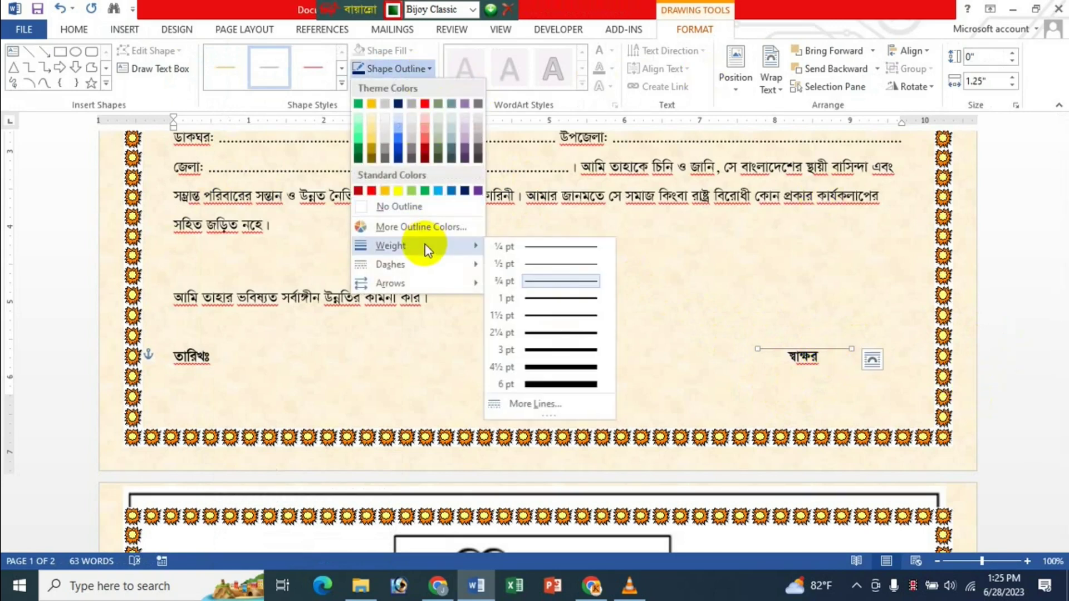
left_click(553, 316)
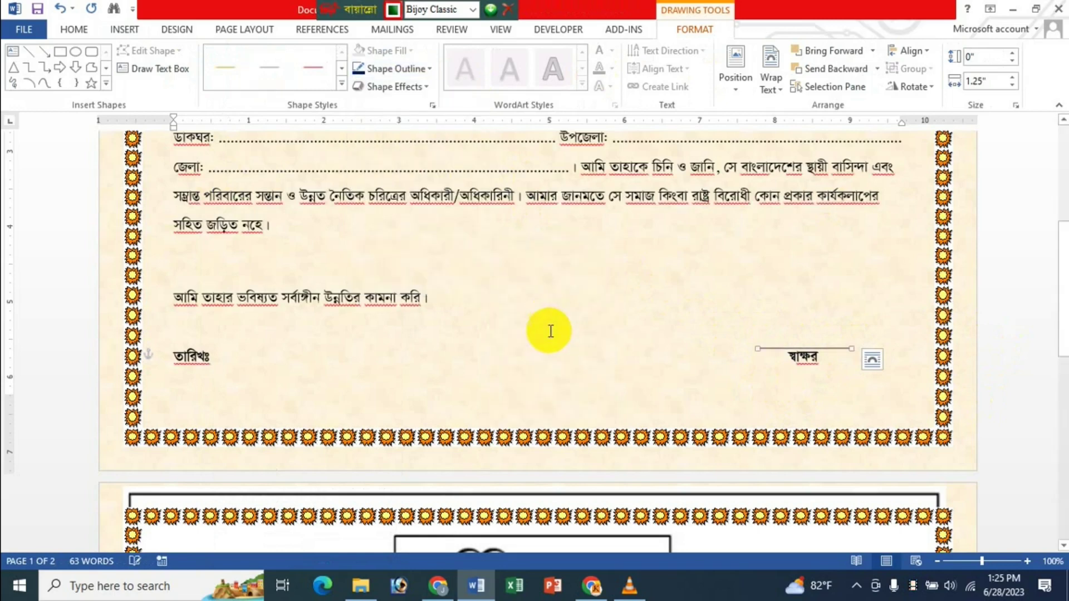
left_click(425, 69)
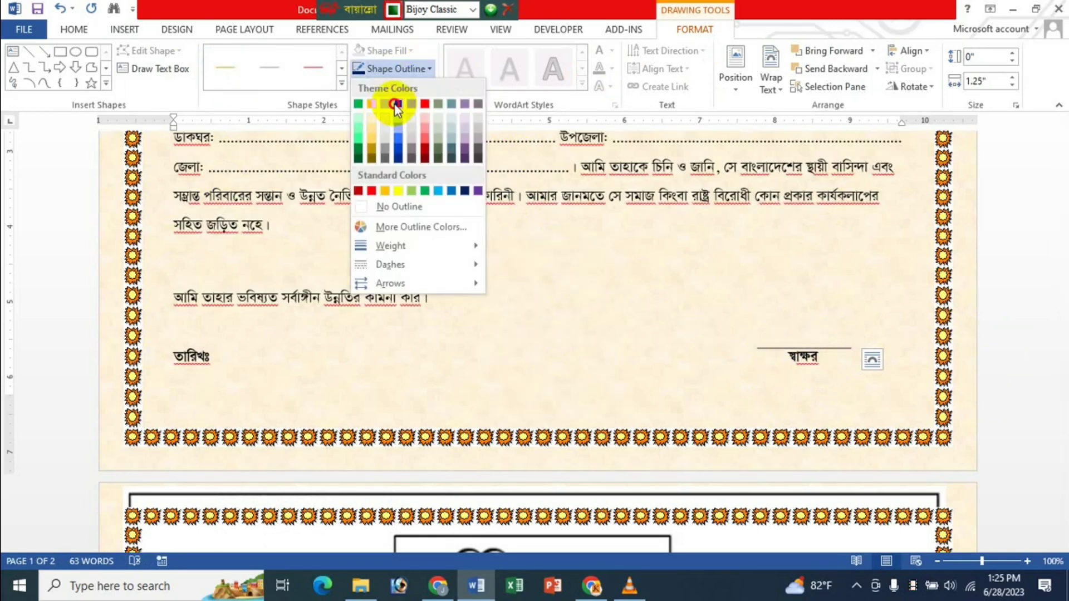
left_click(395, 104)
left_click(487, 286)
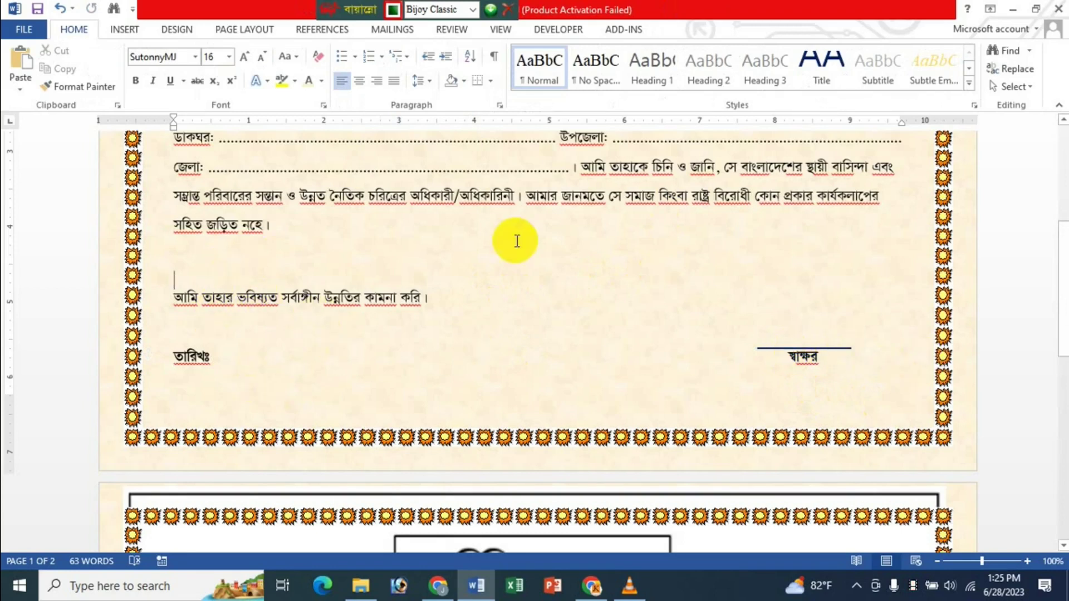
Tighten the blank line above the closing sentence, add space above the date and signature row, and realign the signature line over "স্বাক্ষর".
key("ctrl+shift+comma")
key("ctrl+shift+comma")
key("ctrl+shift+comma")
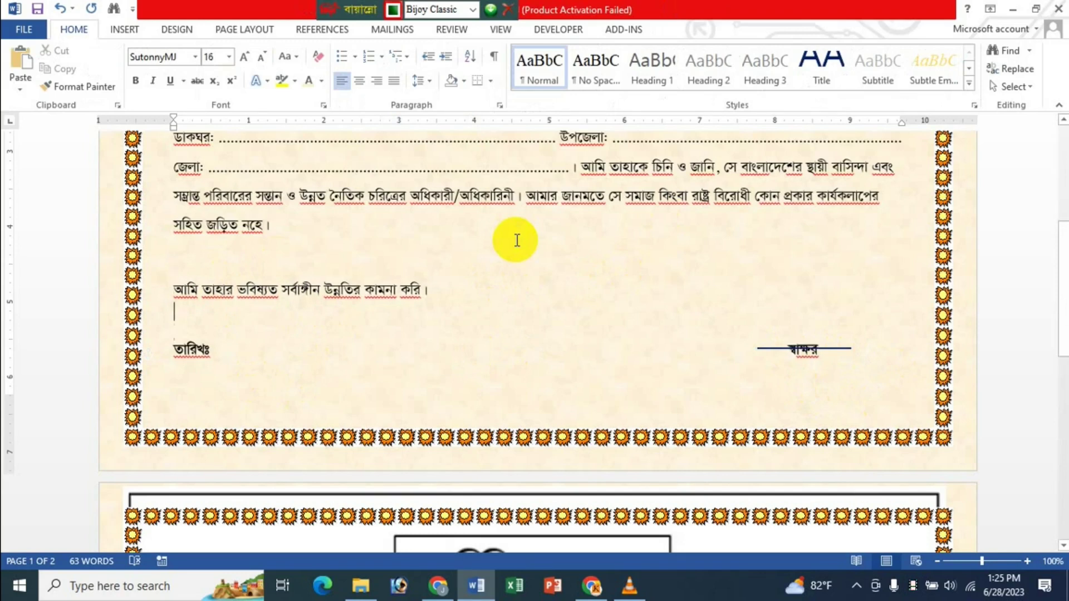
key("Return")
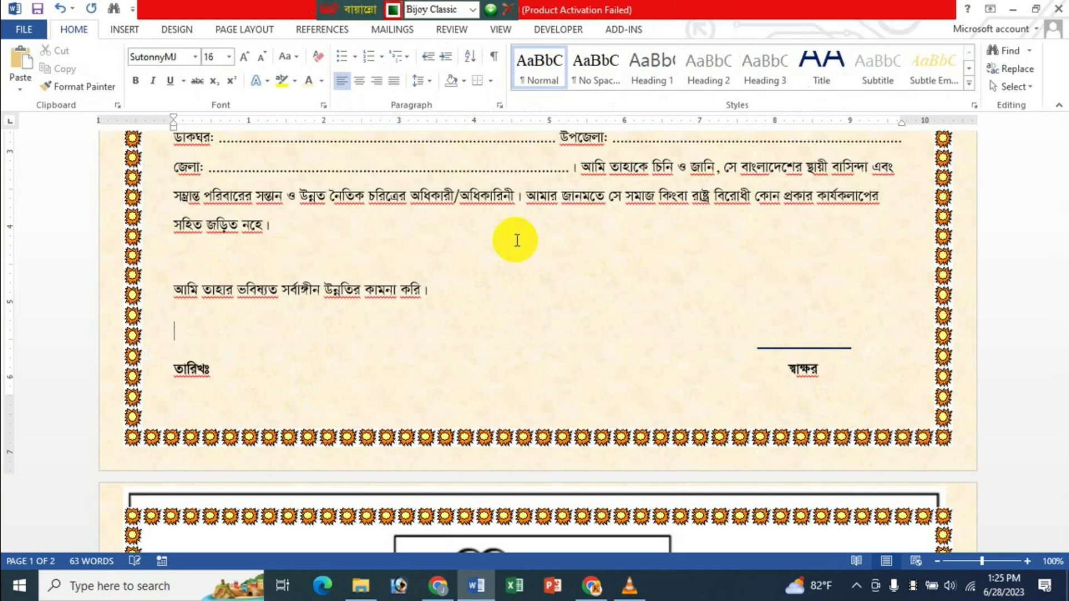
left_click(794, 350)
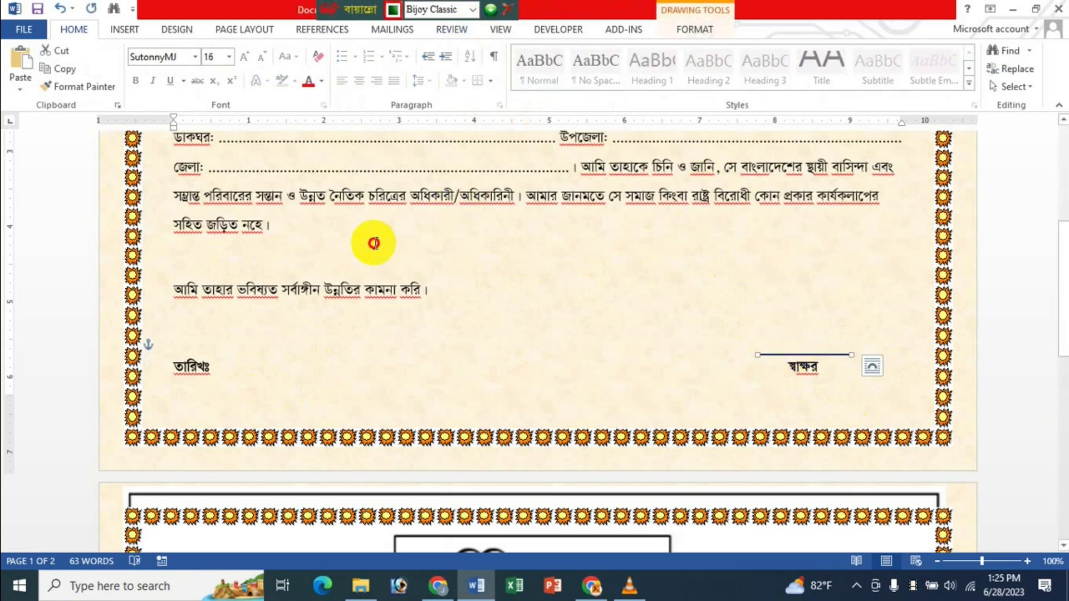
left_click(374, 236)
Remove the empty line above the certificate title and centre the title text again.
scroll(906, 309, "up", 1)
scroll(906, 309, "up", 5)
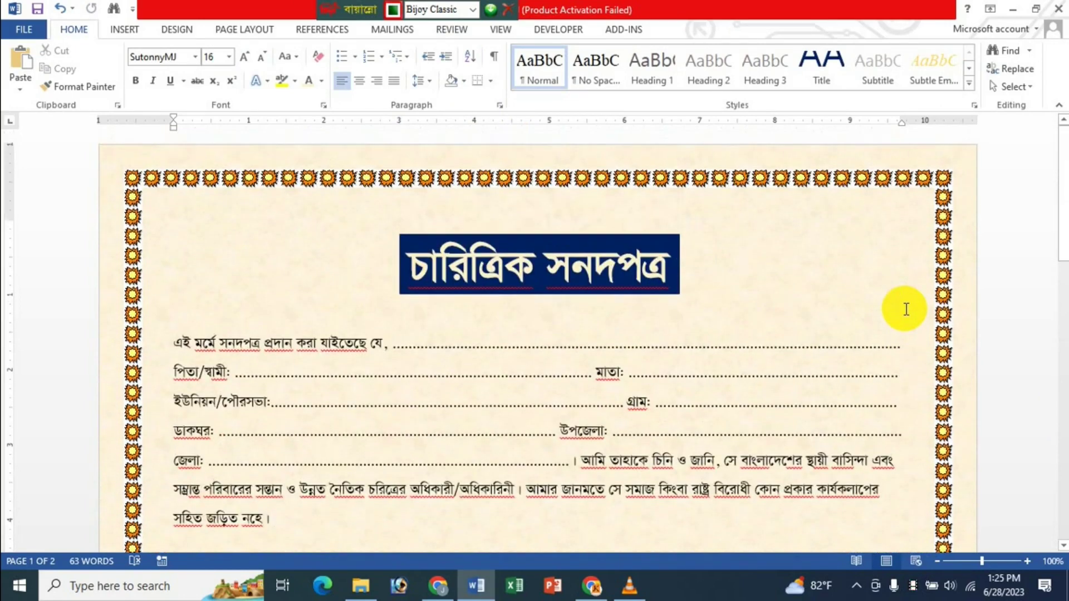
left_click(520, 210)
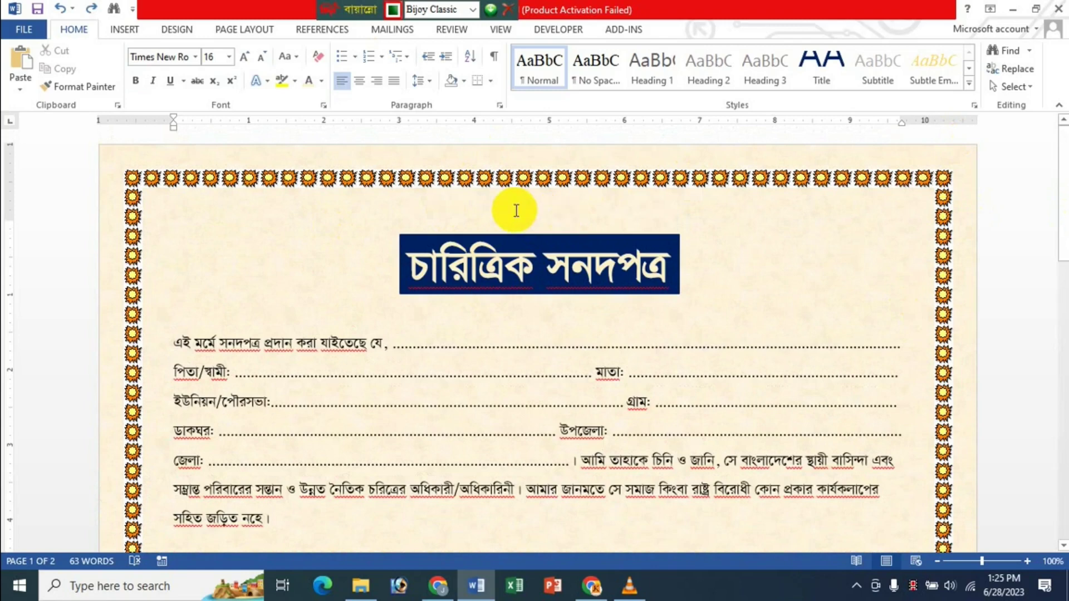
key("Delete")
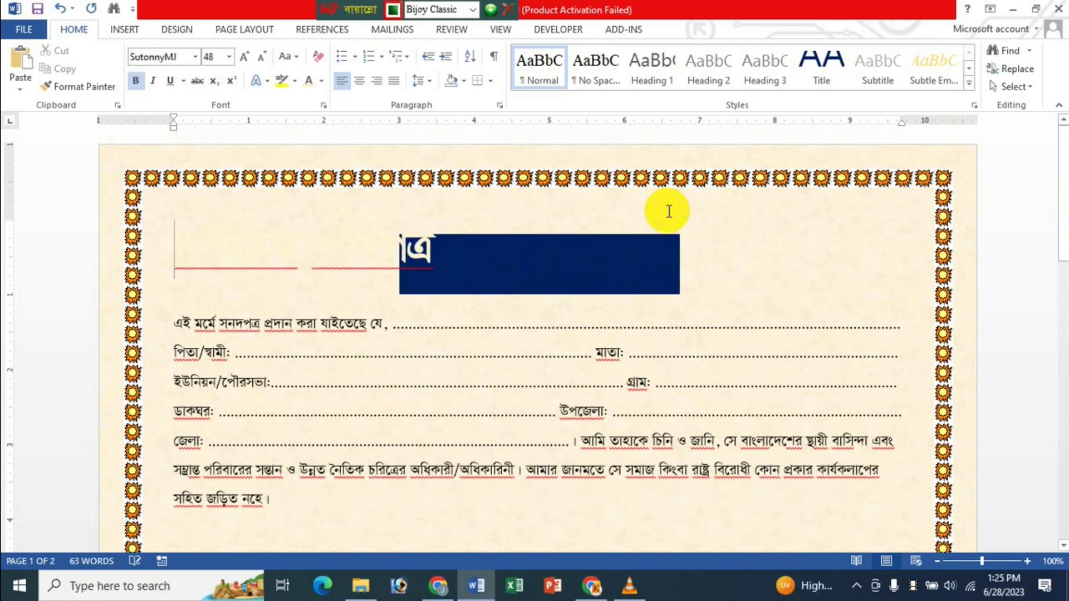
key("ctrl+e")
left_click(593, 259)
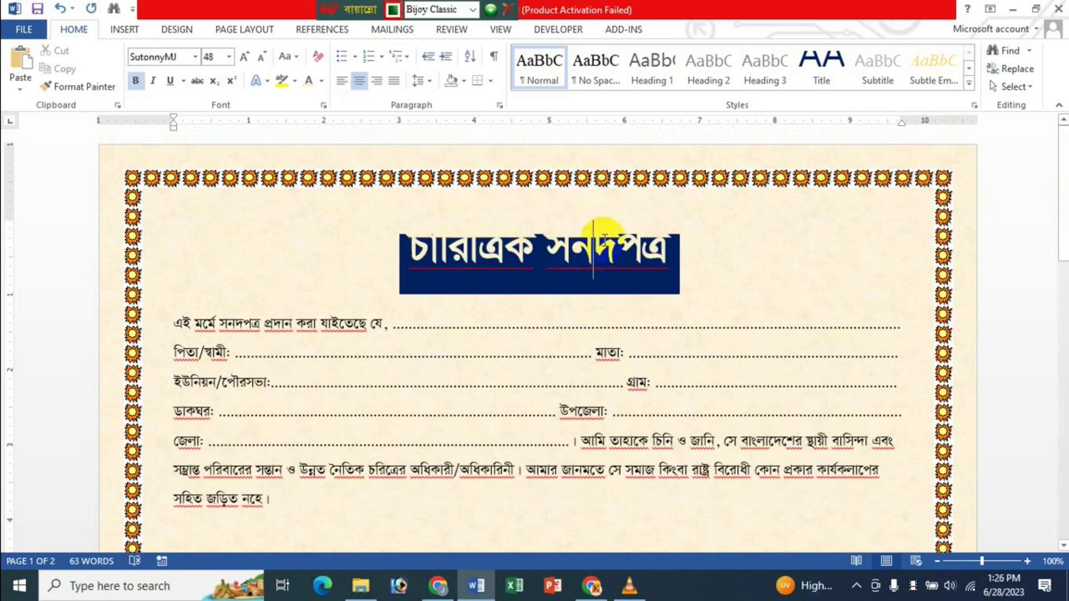
Shift the dark blue title box upward so it sits evenly behind "চারিত্রিক সনদপত্র".
left_click(668, 294)
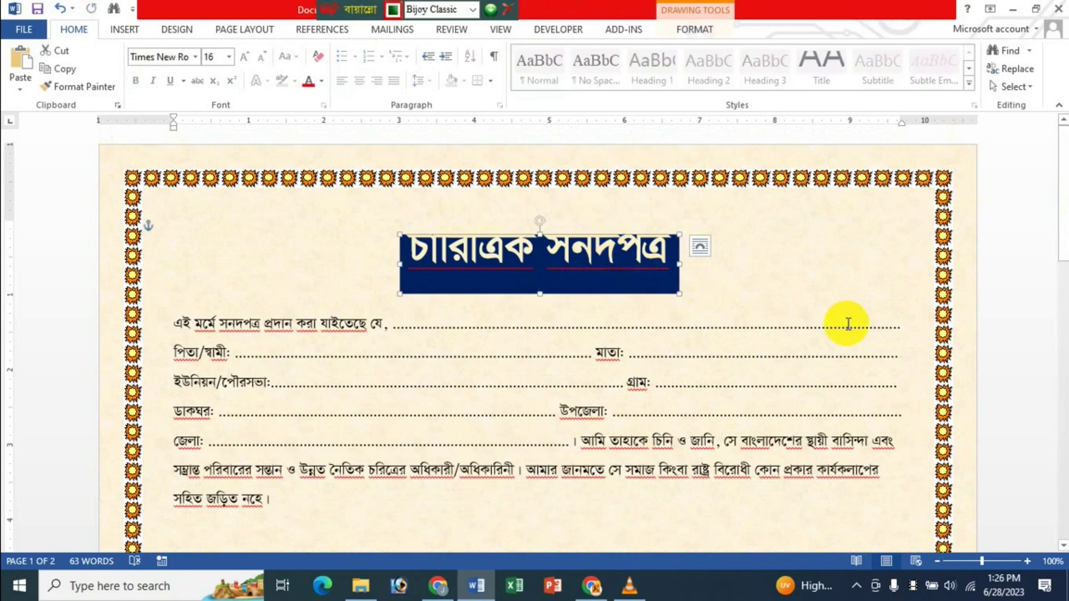
key("Up")
key("Up")
key("Up")
key("Up")
key("Up")
key("Up")
key("Up")
key("Up")
key("Up")
key("Up")
key("Up")
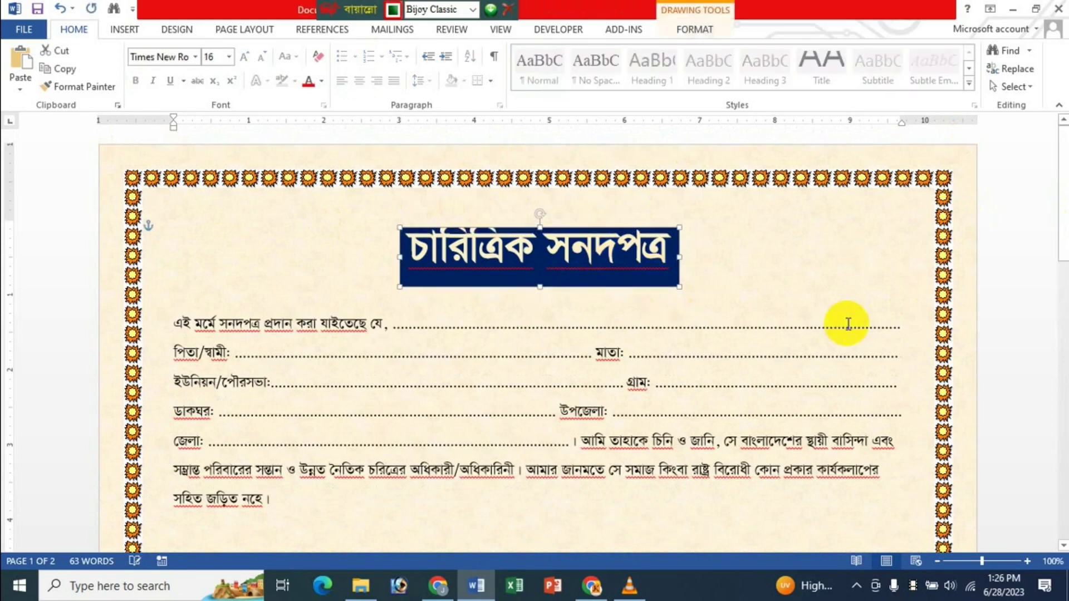
key("Up")
key("Up")
key("Up")
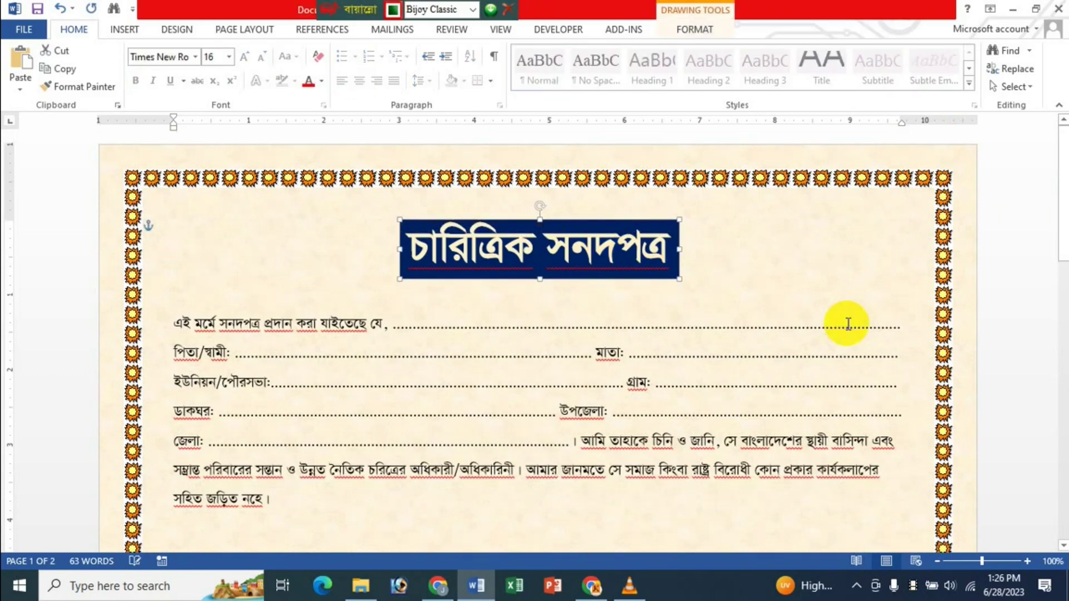
key("Up")
key("Up")
key("Up")
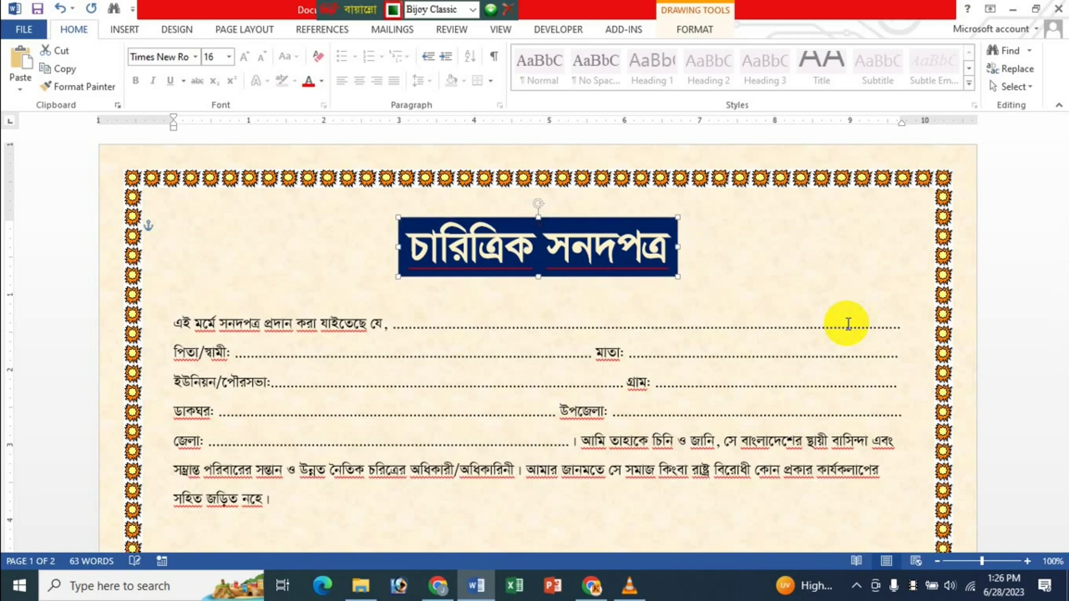
key("Up")
key("Up")
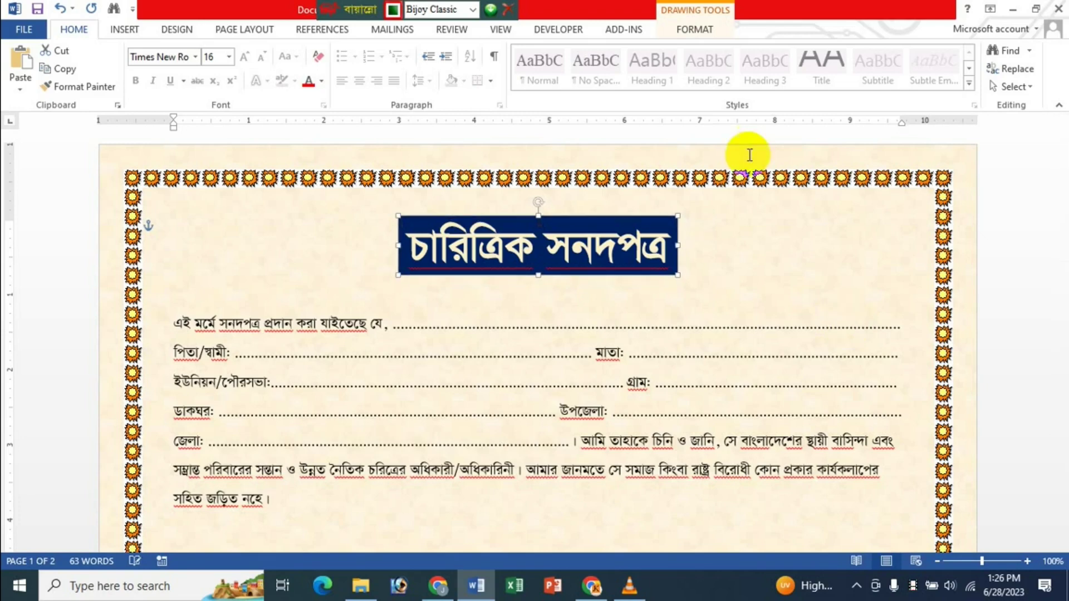
left_click(410, 248)
Move the dark blue signature line up to just above "স্বাক্ষর".
scroll(670, 353, "down", 5)
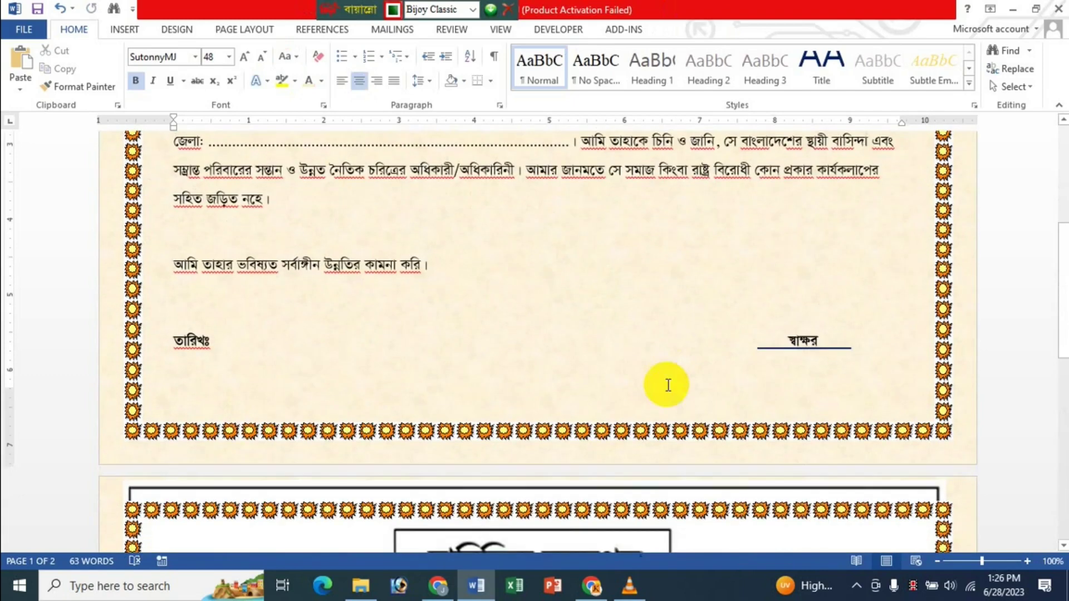
scroll(284, 284, "up", 1)
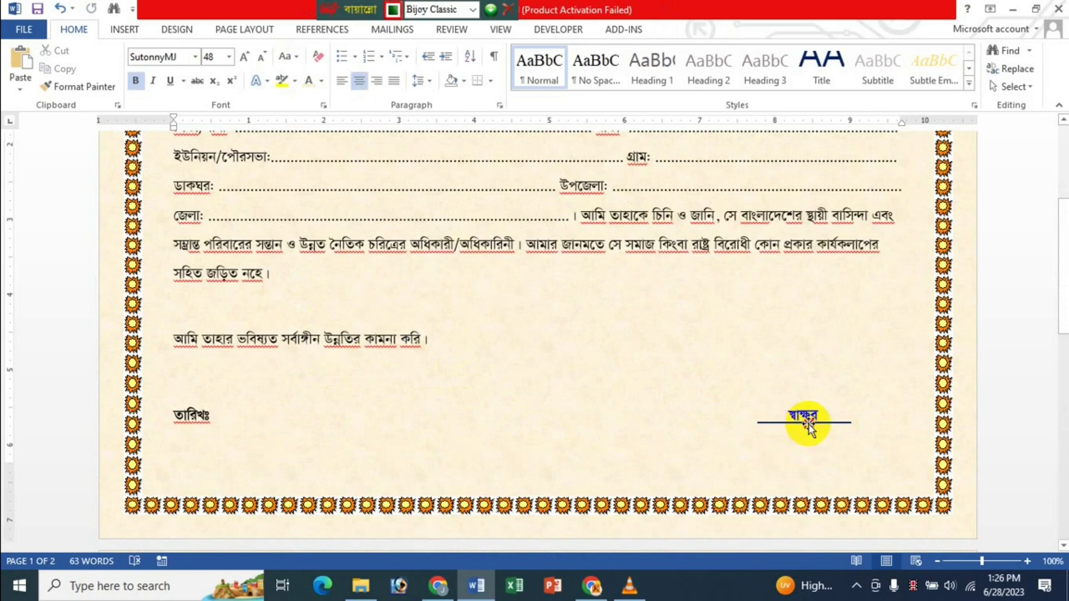
left_click_drag(804, 422, 804, 406)
left_click(567, 352)
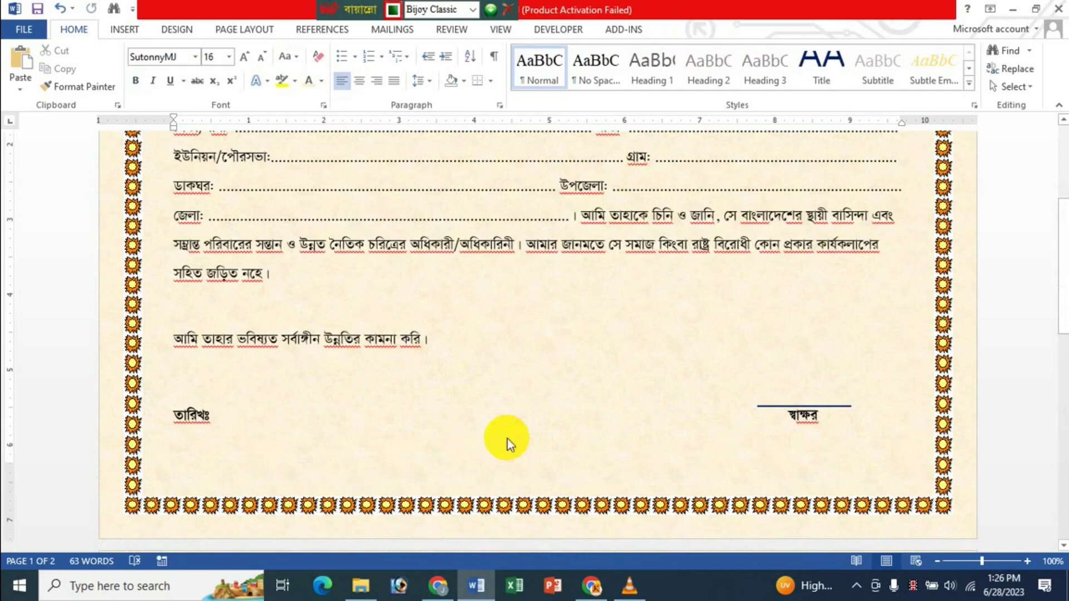
Check the finished certificate in the print preview and switch to the YouTube channel page in Chrome.
key("ctrl+p")
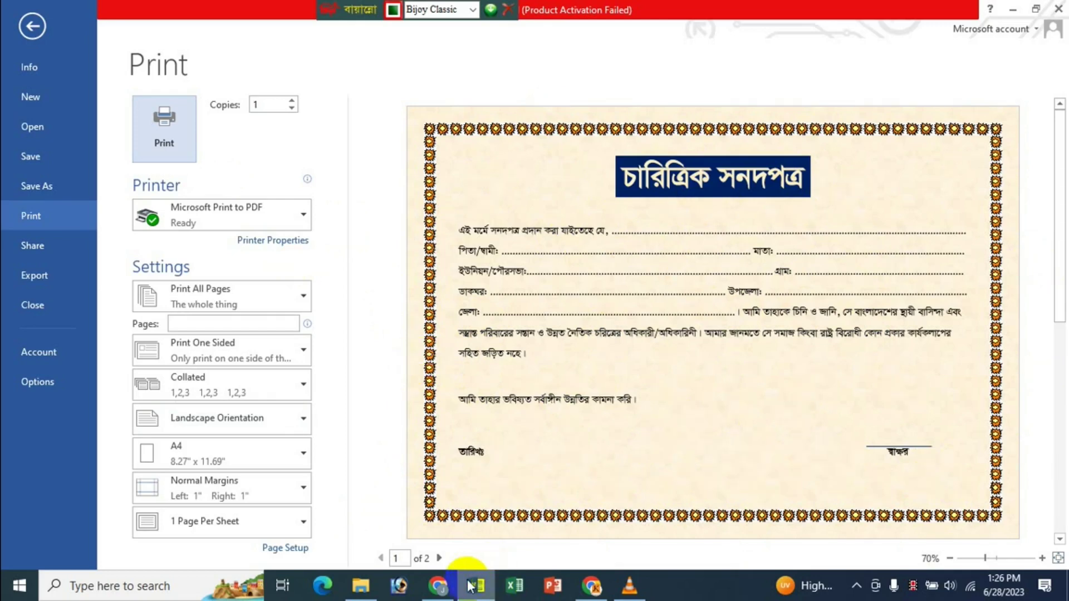
left_click(438, 586)
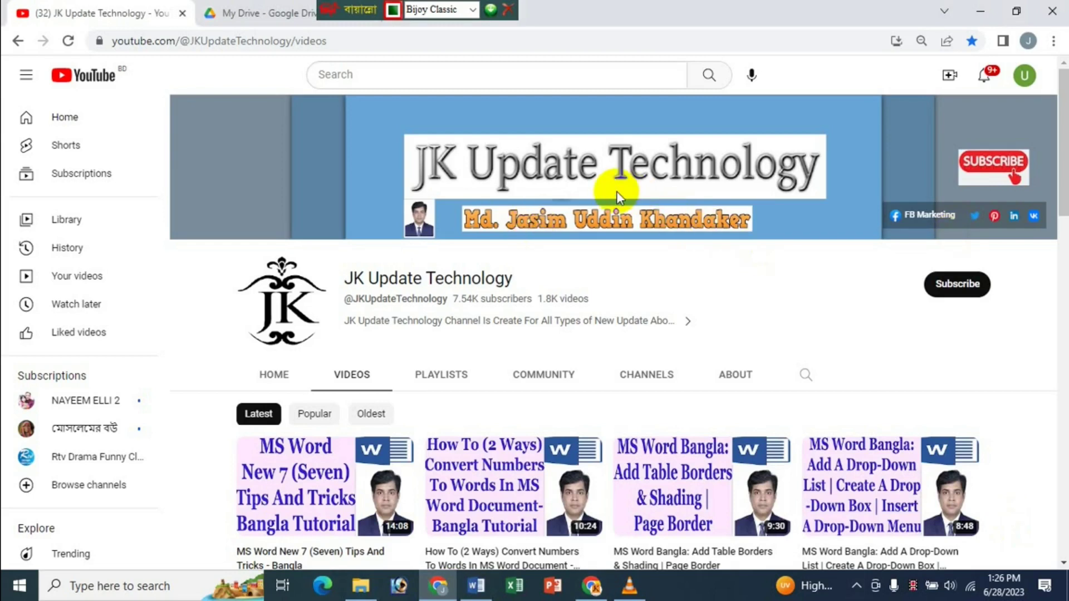